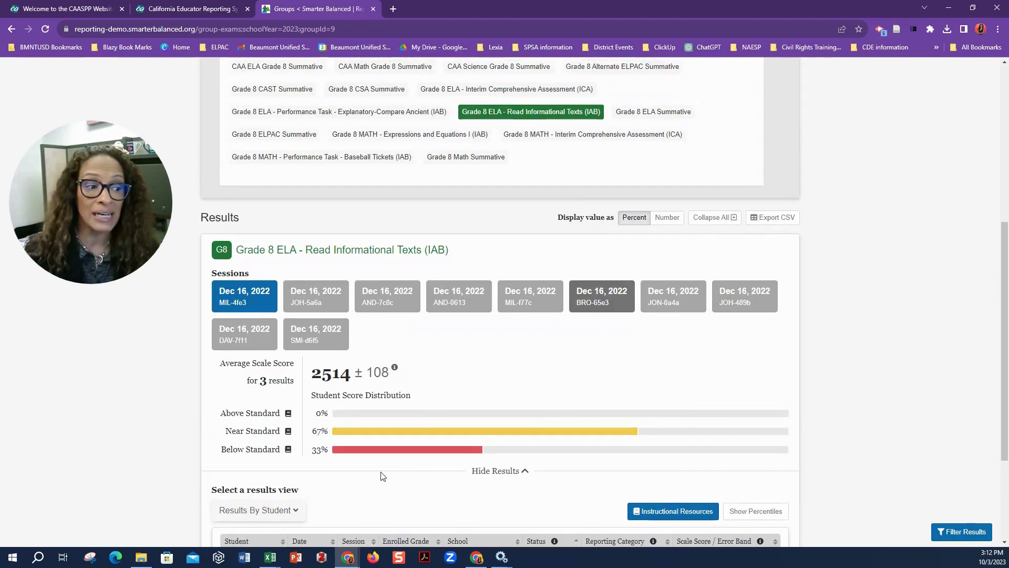
Add all the remaining Dec 16, 2022 sessions to the Grade 8 ELA - Read Informational Texts (IAB) results
{"action": "left_click", "coordinate": [316, 297]}
{"action": "left_click", "coordinate": [387, 297]}
{"action": "left_click", "coordinate": [459, 297]}
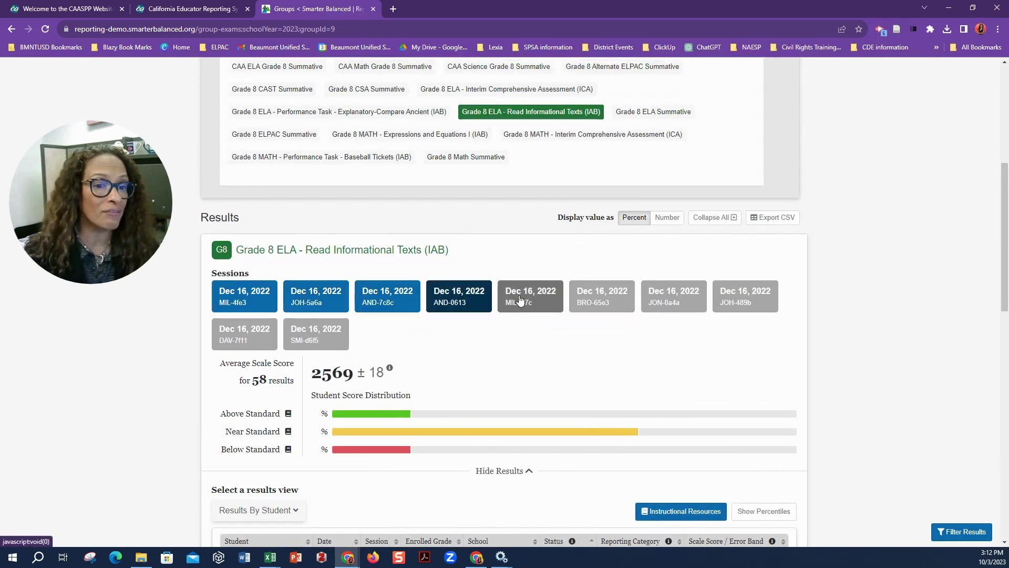
{"action": "left_click", "coordinate": [519, 299]}
{"action": "left_click", "coordinate": [602, 297]}
{"action": "left_click", "coordinate": [674, 297]}
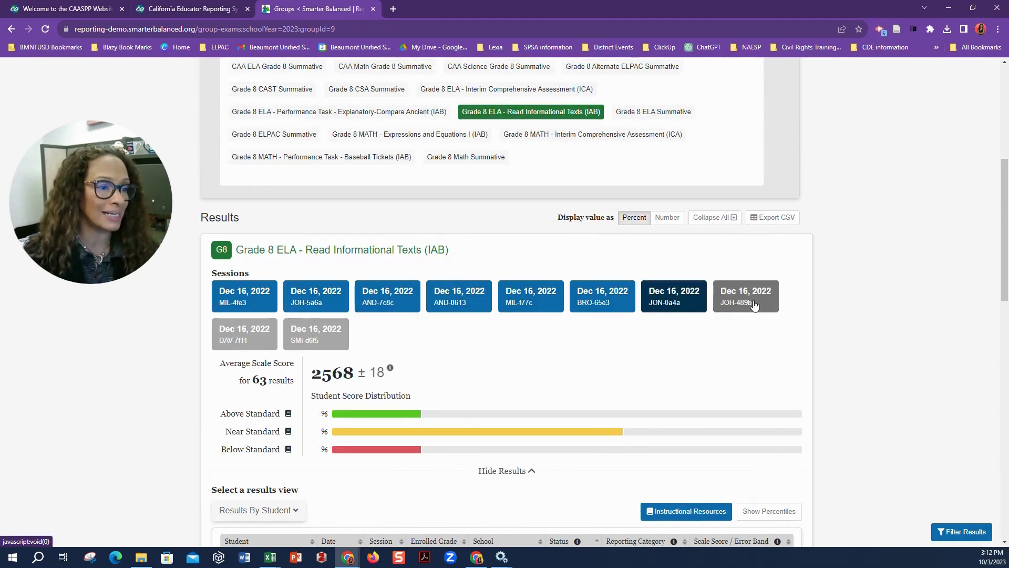
{"action": "left_click", "coordinate": [754, 305]}
{"action": "left_click", "coordinate": [247, 337]}
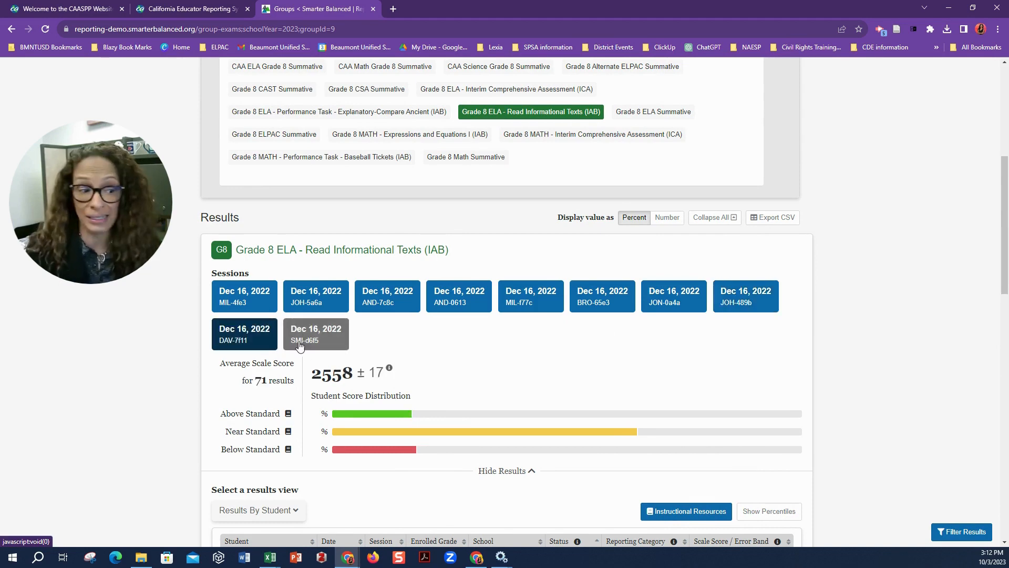
{"action": "left_click", "coordinate": [300, 345]}
{"action": "scroll", "coordinate": [341, 424], "scroll_direction": "down", "scroll_amount": 1}
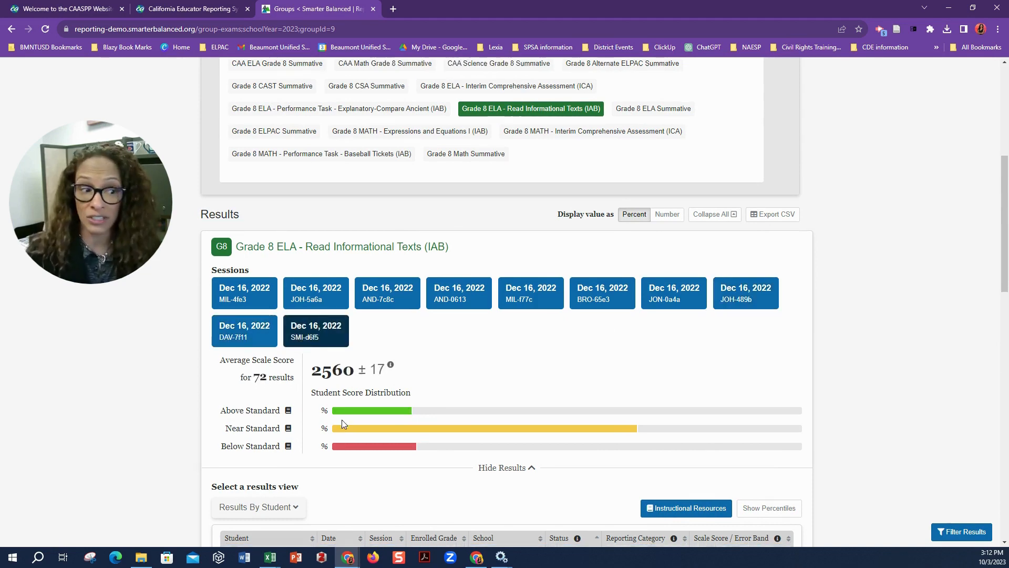
Review the student results table for the selected sessions, hiding and showing the results section
{"action": "scroll", "coordinate": [342, 419], "scroll_direction": "down", "scroll_amount": 6}
{"action": "scroll", "coordinate": [342, 423], "scroll_direction": "up", "scroll_amount": 4}
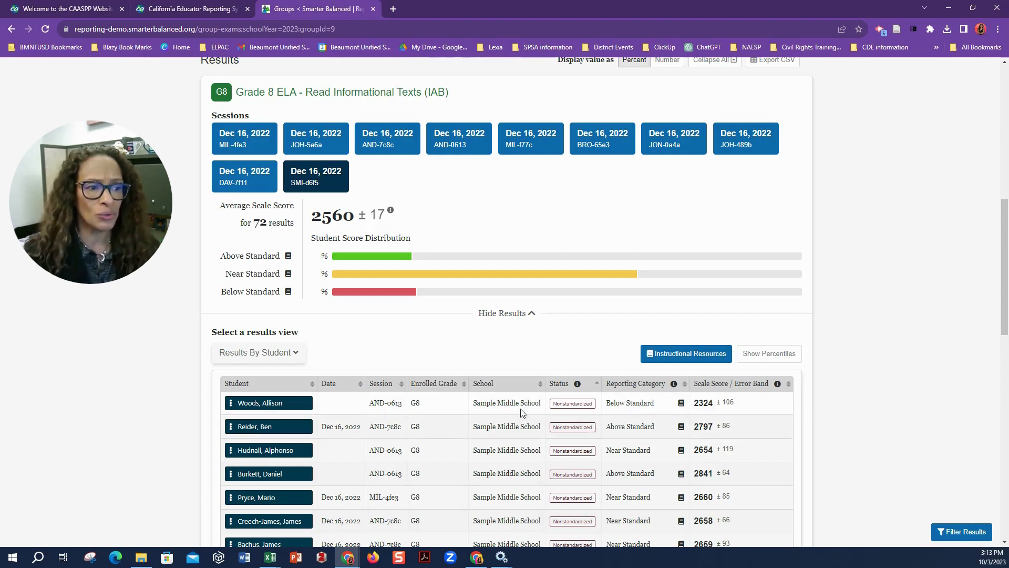
{"action": "left_click", "coordinate": [330, 257]}
{"action": "left_click", "coordinate": [493, 313]}
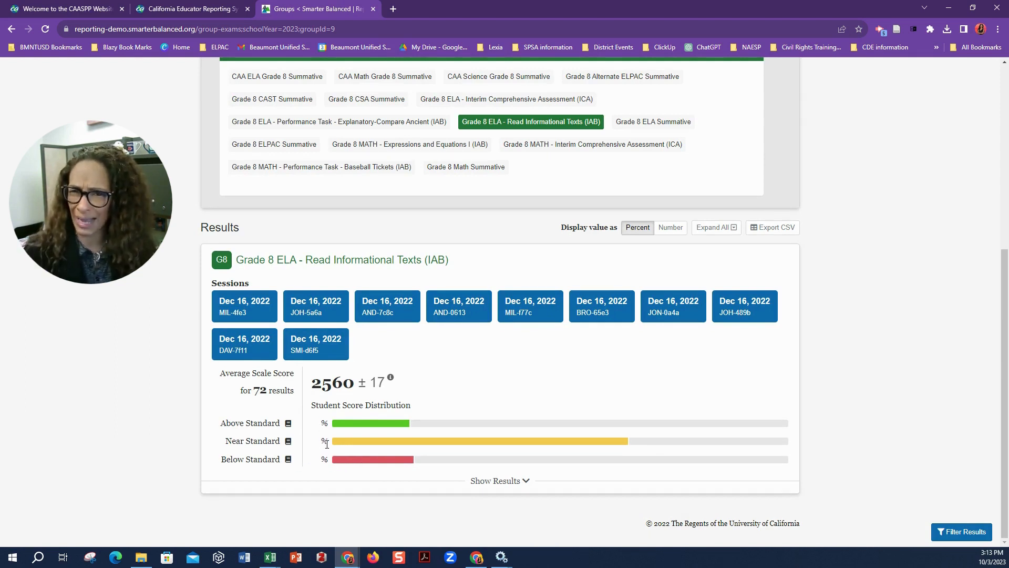
{"action": "left_click", "coordinate": [509, 485]}
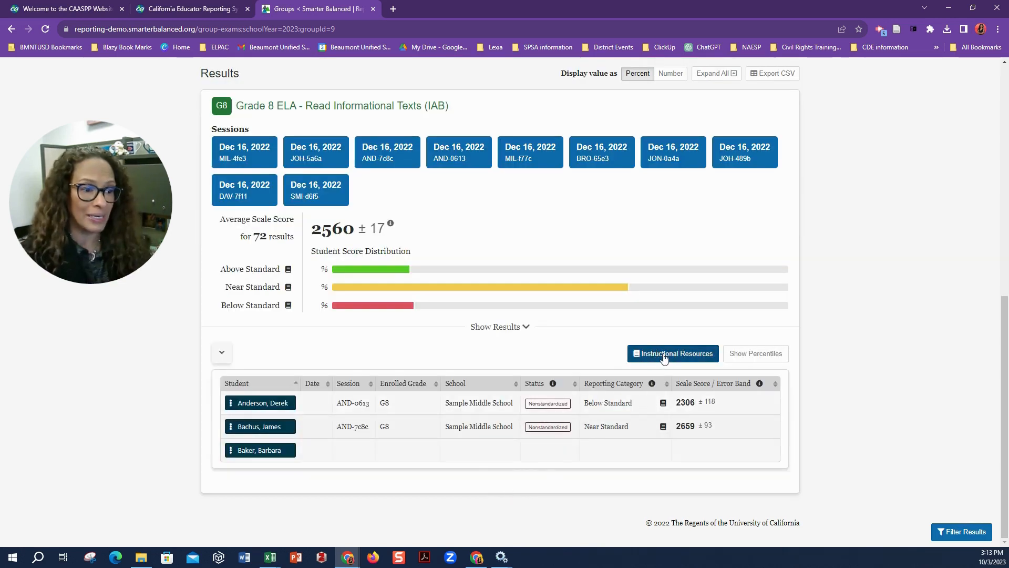
{"action": "left_click", "coordinate": [508, 327]}
Toggle sessions AND-7c8c, AND-0613, SMI-d6f5 and JOH-5a6a off and back on to reload the student results
{"action": "left_click", "coordinate": [381, 320]}
{"action": "left_click", "coordinate": [381, 320]}
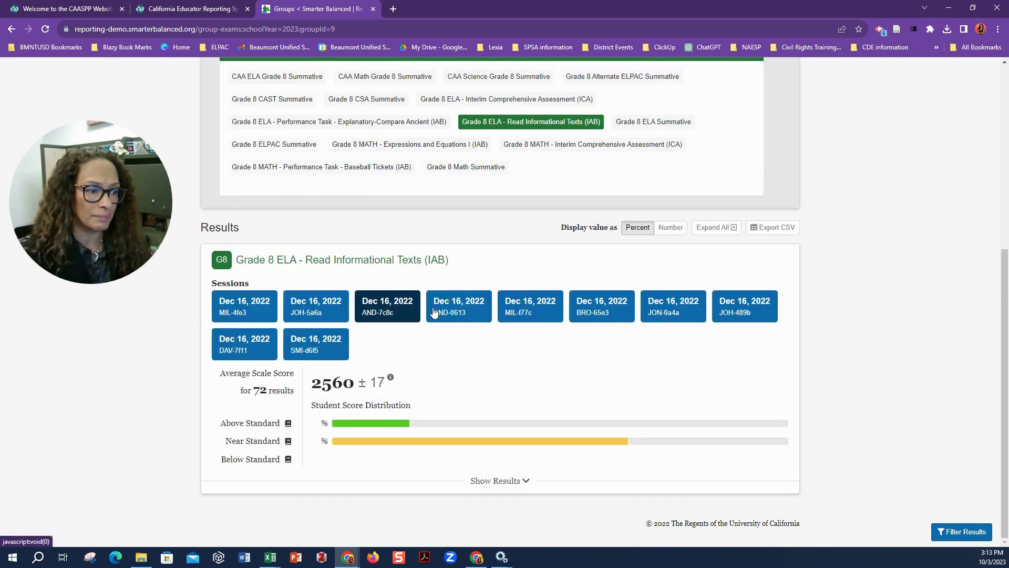
{"action": "left_click", "coordinate": [470, 316]}
{"action": "left_click", "coordinate": [496, 475]}
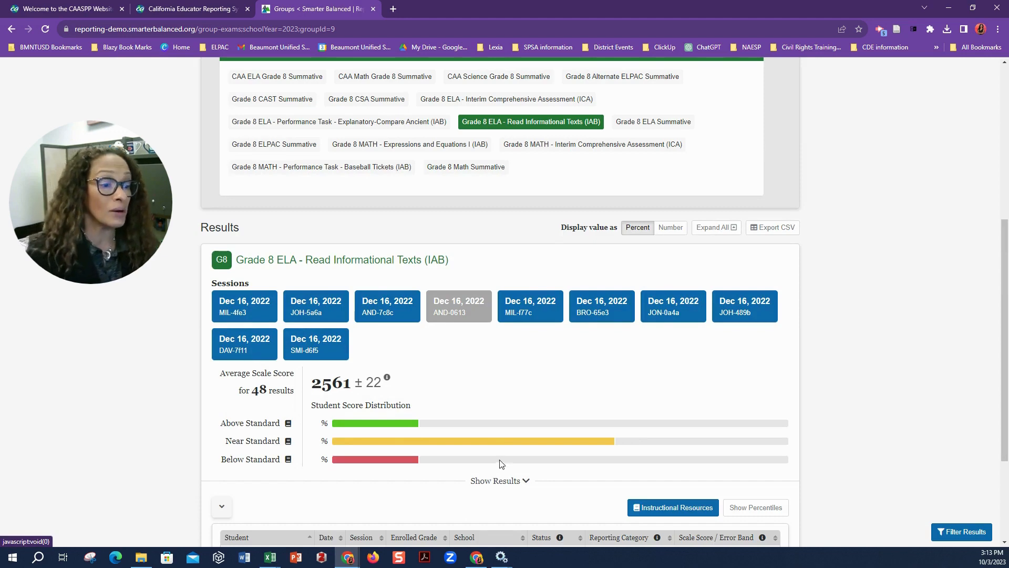
{"action": "scroll", "coordinate": [500, 462], "scroll_direction": "down", "scroll_amount": 3}
{"action": "left_click", "coordinate": [442, 163]}
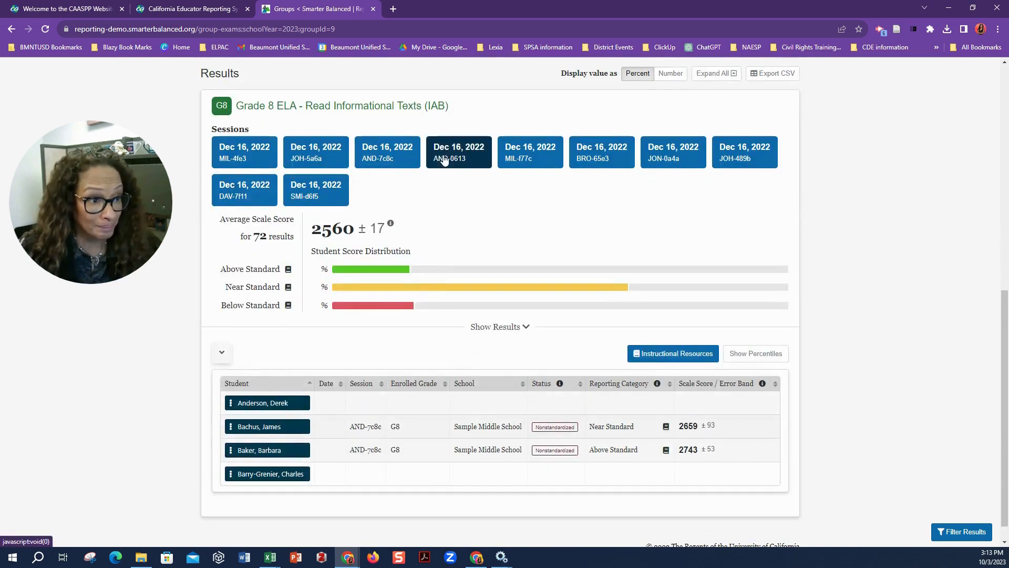
{"action": "left_click", "coordinate": [314, 189]}
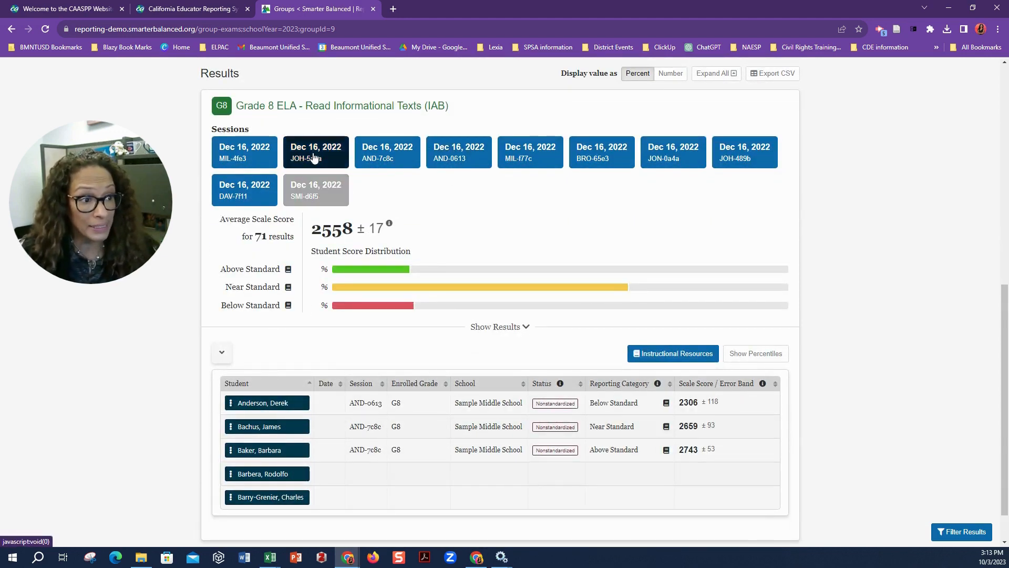
{"action": "left_click", "coordinate": [313, 158]}
{"action": "left_click", "coordinate": [314, 187]}
{"action": "left_click", "coordinate": [312, 156]}
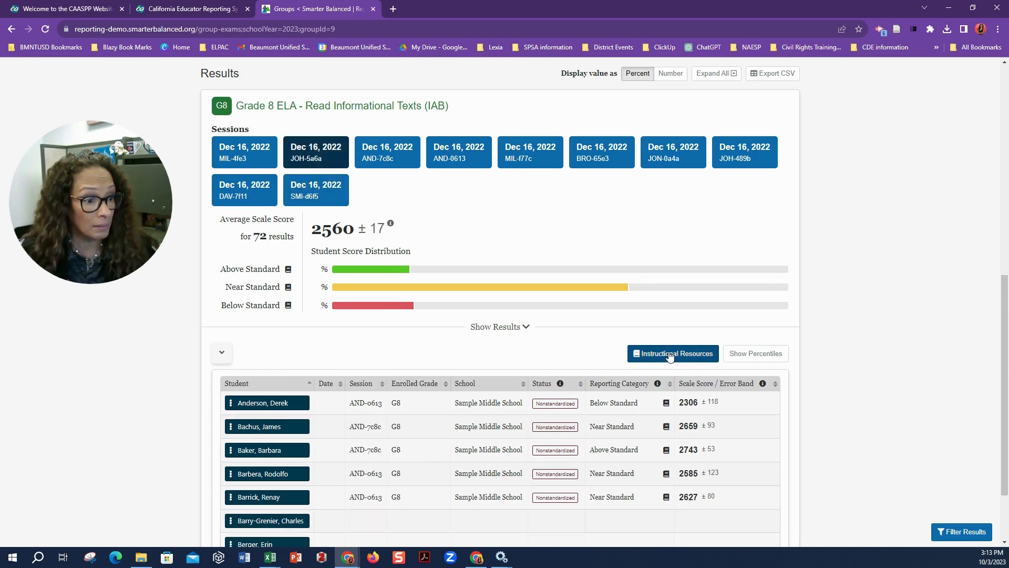
Try to export the Read Informational Texts (IAB) results as a CSV file
{"action": "scroll", "coordinate": [565, 452], "scroll_direction": "down", "scroll_amount": 2}
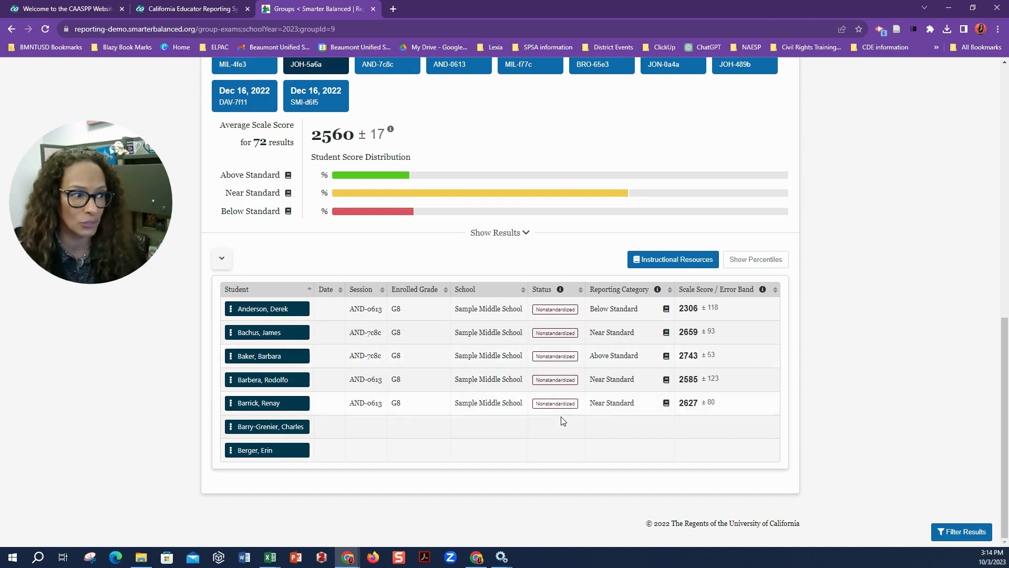
{"action": "scroll", "coordinate": [575, 421], "scroll_direction": "up", "scroll_amount": 2}
{"action": "scroll", "coordinate": [605, 383], "scroll_direction": "up", "scroll_amount": 1}
{"action": "scroll", "coordinate": [574, 387], "scroll_direction": "down", "scroll_amount": 2}
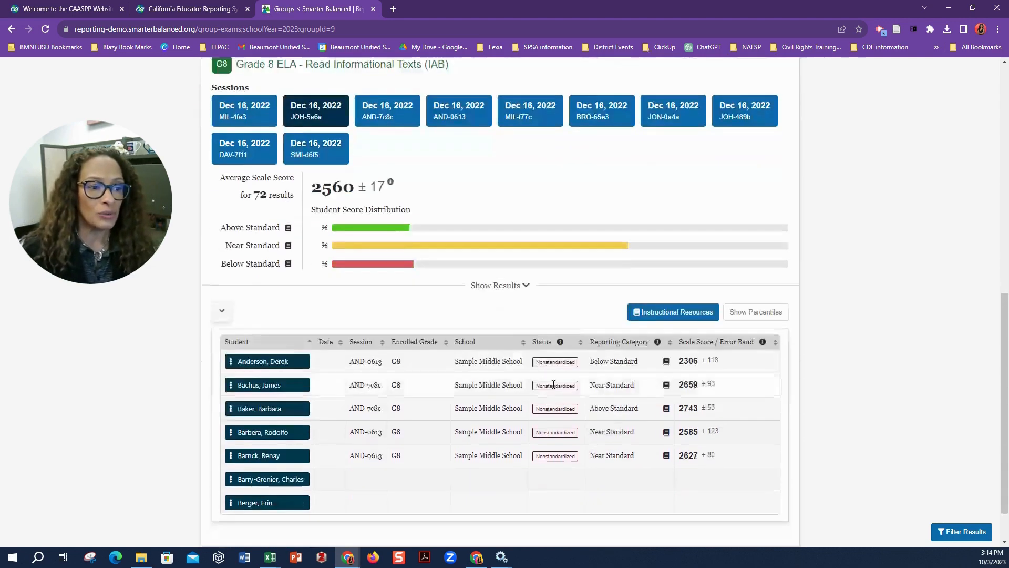
{"action": "scroll", "coordinate": [559, 316], "scroll_direction": "up", "scroll_amount": 2}
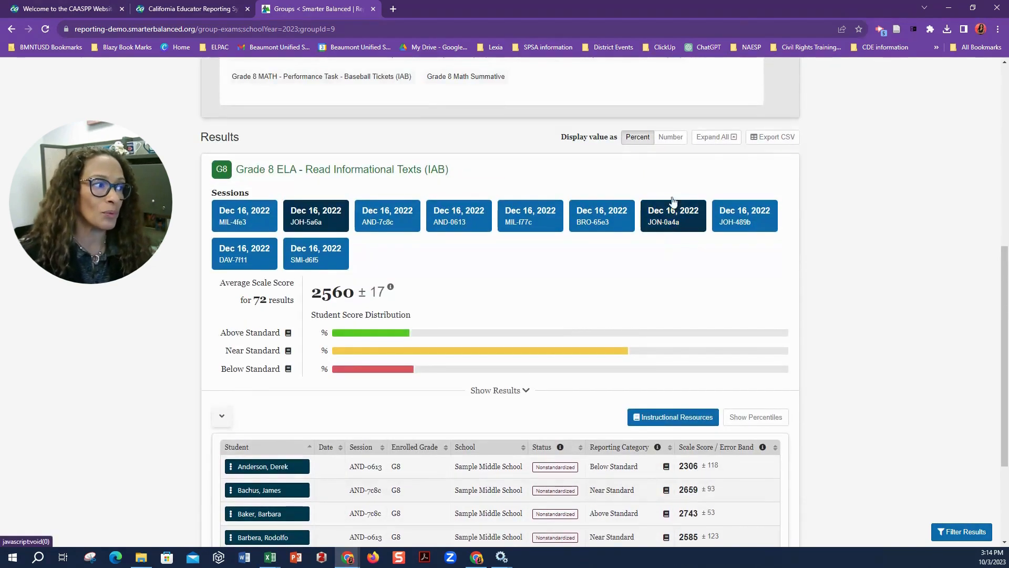
{"action": "left_click", "coordinate": [774, 138]}
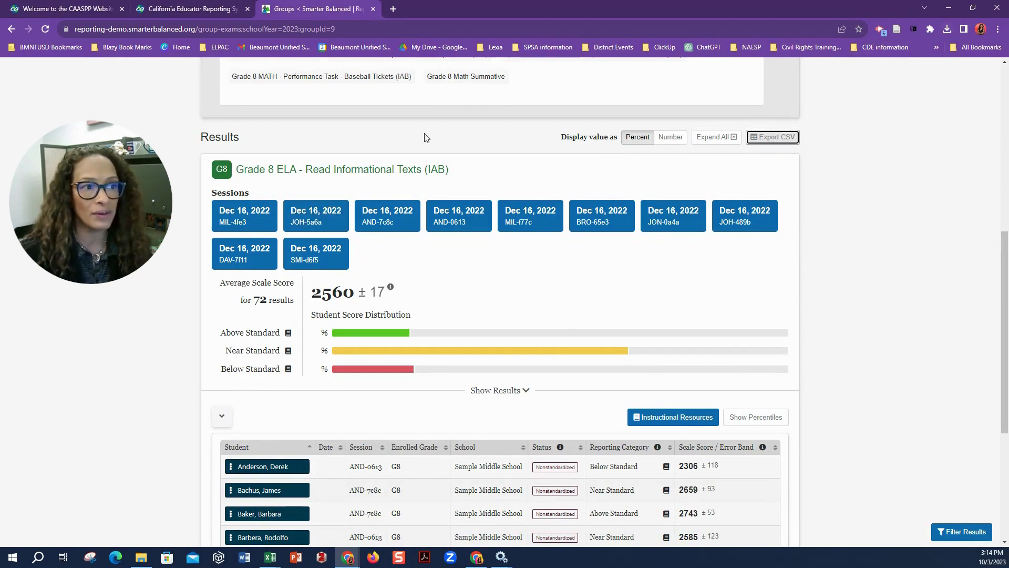
Close the Groups report, relaunch the CERS Sandbox Training Tool and enter it with the Teacher role
{"action": "left_click", "coordinate": [374, 10]}
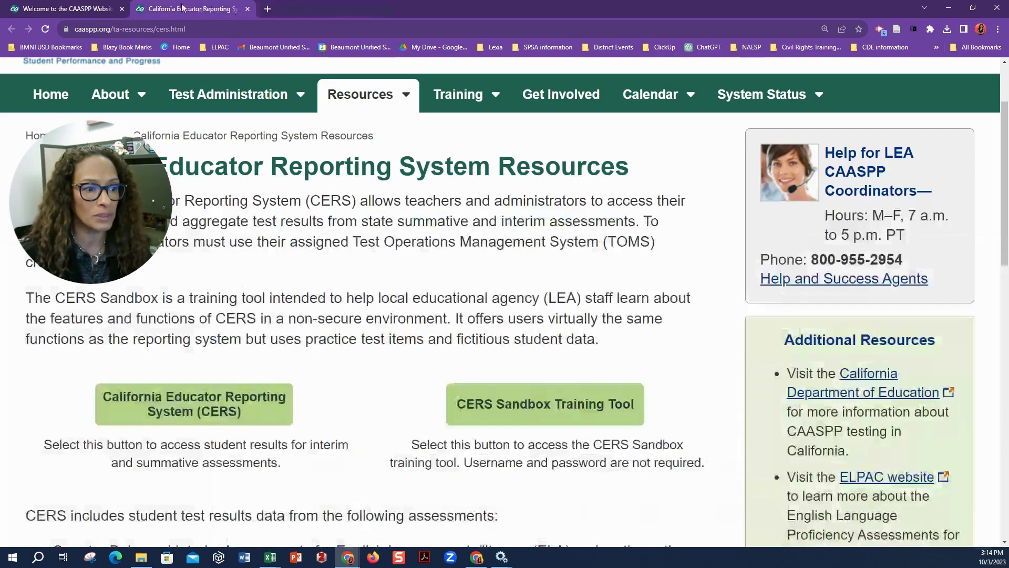
{"action": "left_click", "coordinate": [526, 404]}
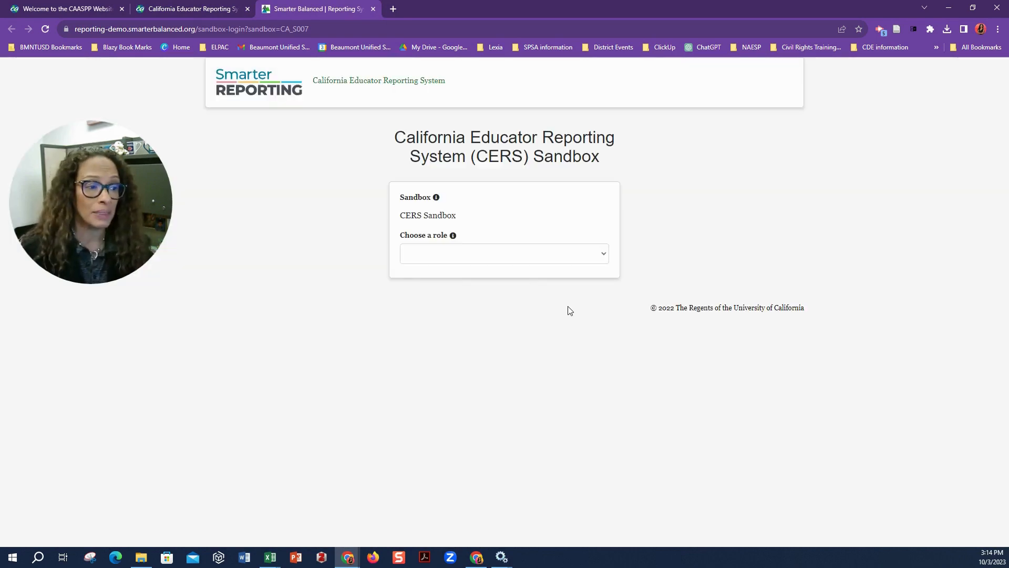
{"action": "left_click", "coordinate": [481, 255]}
{"action": "left_click", "coordinate": [492, 279]}
{"action": "left_click", "coordinate": [504, 285]}
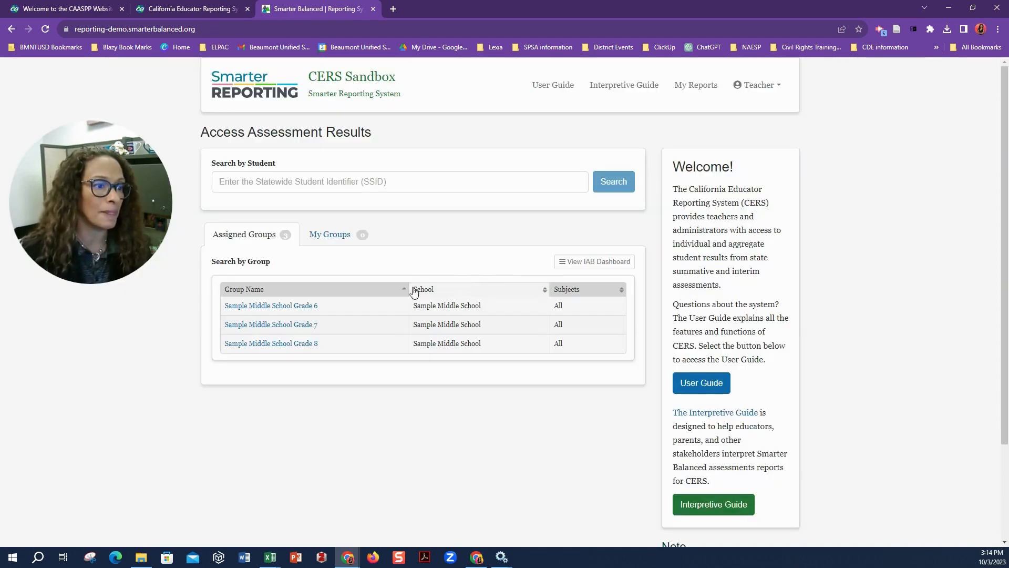
Open the Sample Middle School Grade 8 group and replace Grade 8 ELA Summative with Grade 8 ELA - Read Informational Texts (IAB)
{"action": "left_click", "coordinate": [310, 343]}
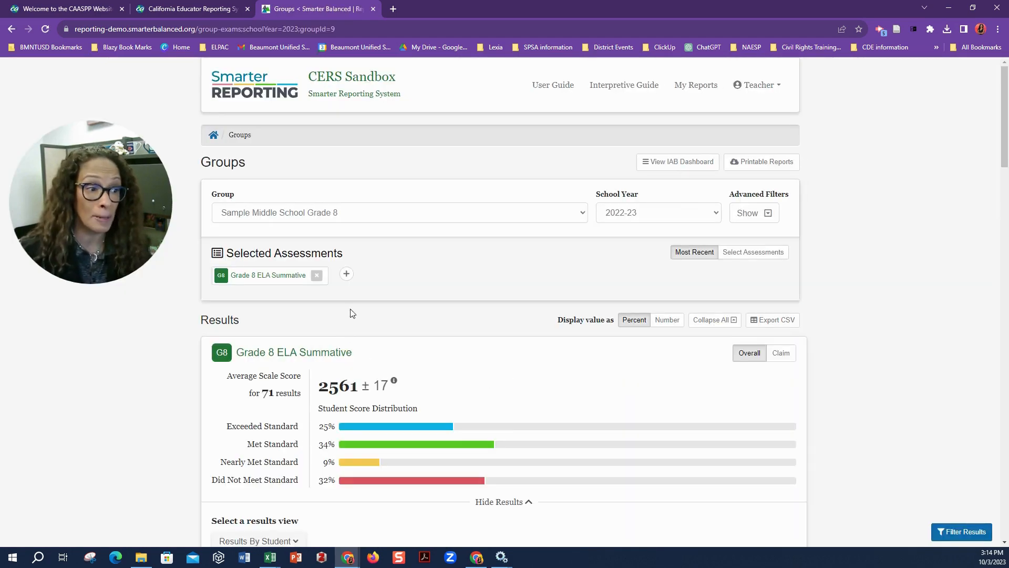
{"action": "left_click", "coordinate": [347, 274]}
{"action": "left_click", "coordinate": [509, 432]}
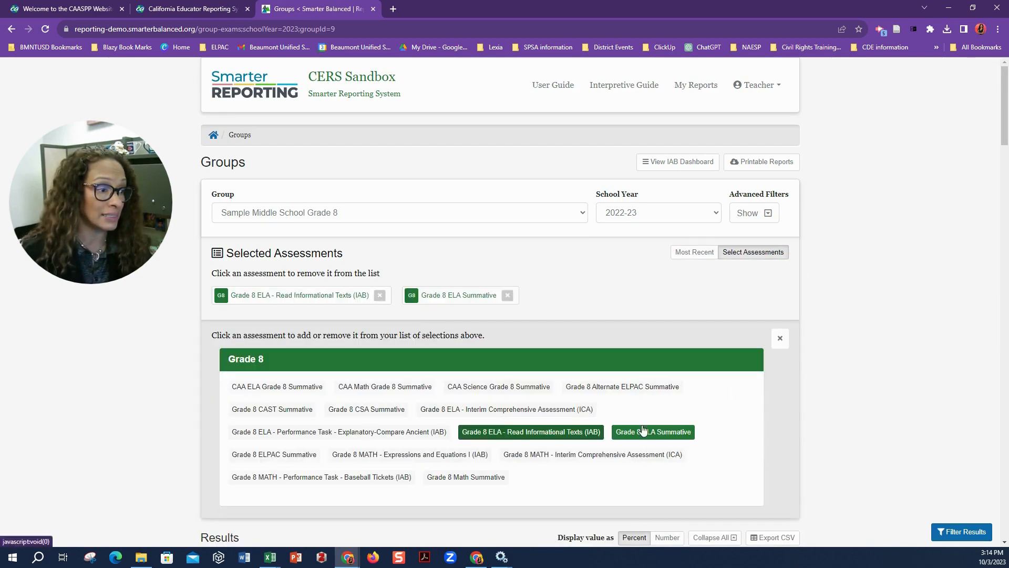
{"action": "left_click", "coordinate": [648, 430]}
{"action": "scroll", "coordinate": [578, 394], "scroll_direction": "down", "scroll_amount": 3}
{"action": "left_click", "coordinate": [647, 274]}
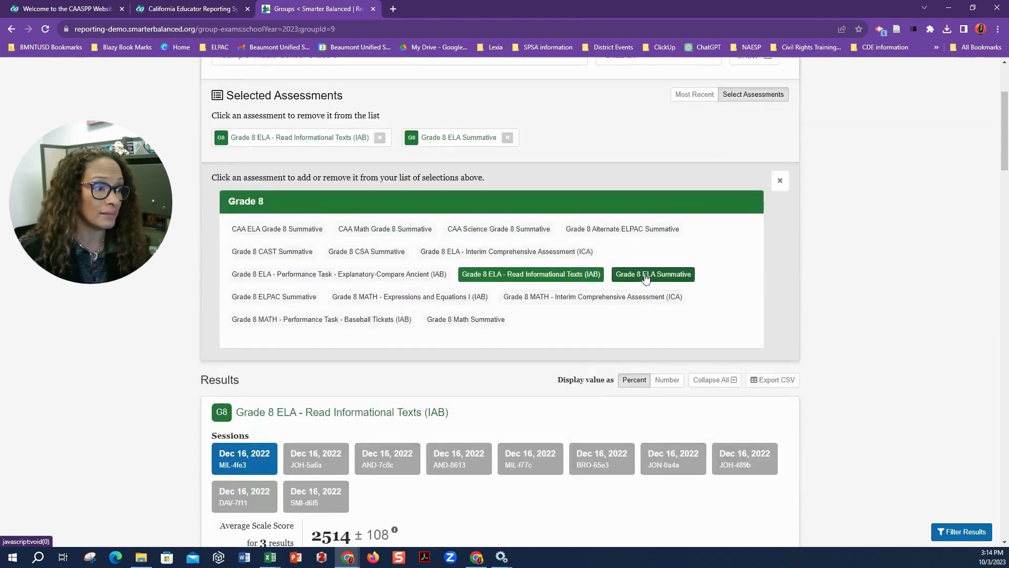
{"action": "left_click", "coordinate": [648, 274]}
Include every remaining Dec 16, 2022 session in the Read Informational Texts (IAB) results
{"action": "left_click", "coordinate": [315, 459]}
{"action": "left_click", "coordinate": [387, 458]}
{"action": "left_click", "coordinate": [459, 458]}
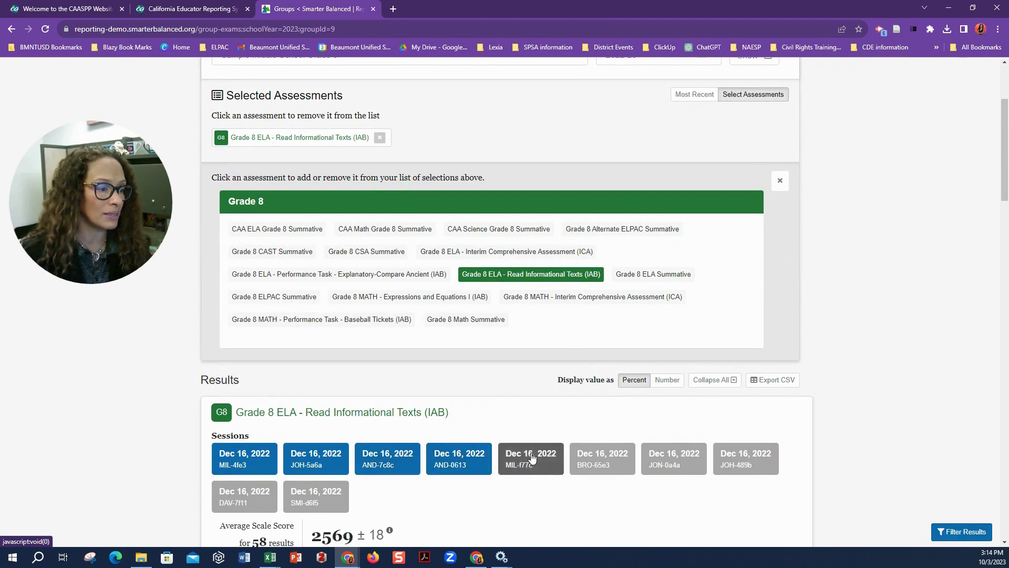
{"action": "left_click", "coordinate": [531, 459]}
{"action": "left_click", "coordinate": [744, 460]}
{"action": "scroll", "coordinate": [631, 452], "scroll_direction": "down", "scroll_amount": 4}
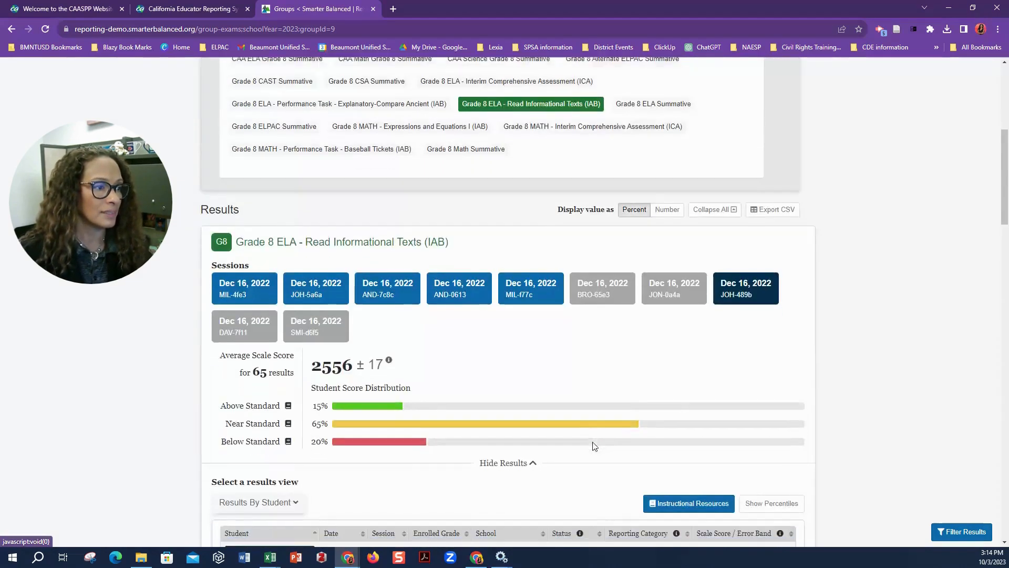
{"action": "left_click", "coordinate": [603, 248]}
{"action": "left_click", "coordinate": [674, 248]}
{"action": "left_click", "coordinate": [315, 287]}
{"action": "left_click", "coordinate": [244, 287]}
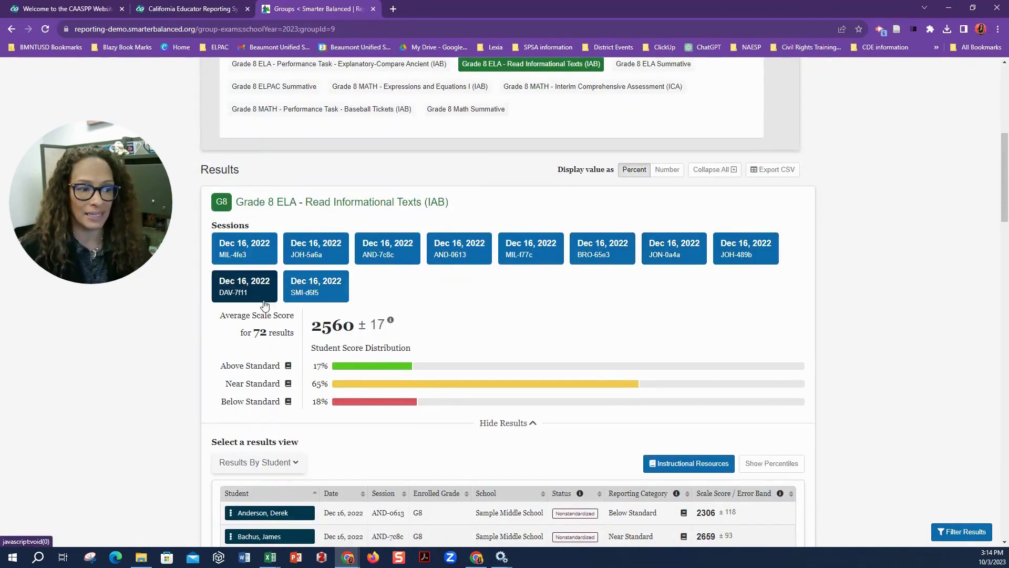
Examine the student results table and the results views offered for the assessment
{"action": "scroll", "coordinate": [428, 338], "scroll_direction": "down", "scroll_amount": 4}
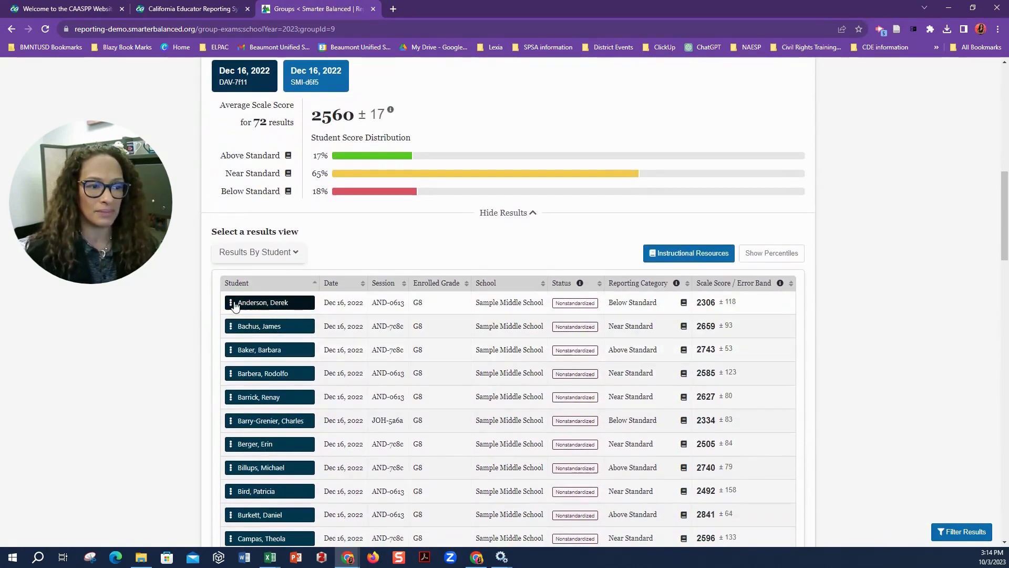
{"action": "left_click", "coordinate": [245, 254]}
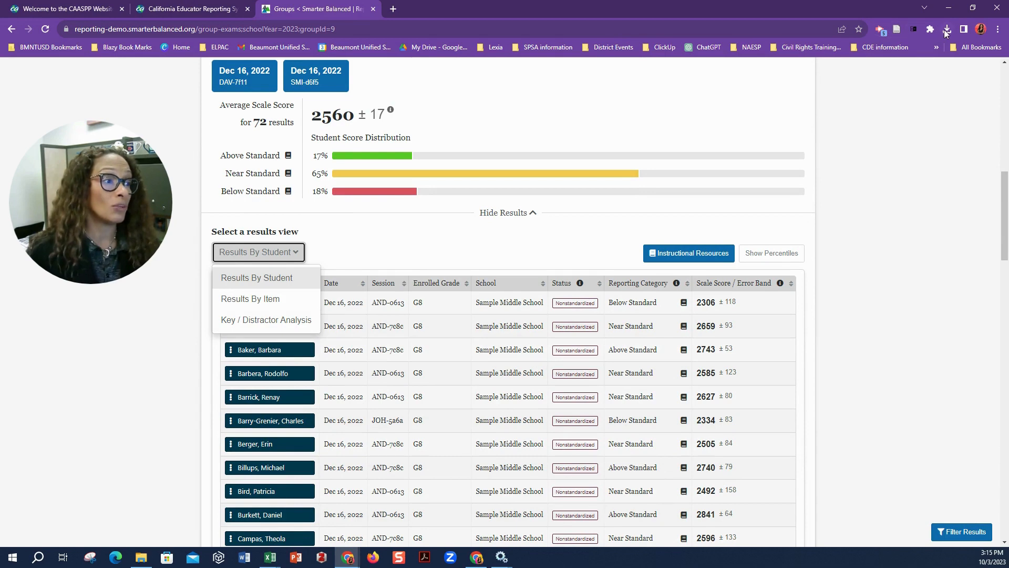
{"action": "scroll", "coordinate": [796, 236], "scroll_direction": "up", "scroll_amount": 4}
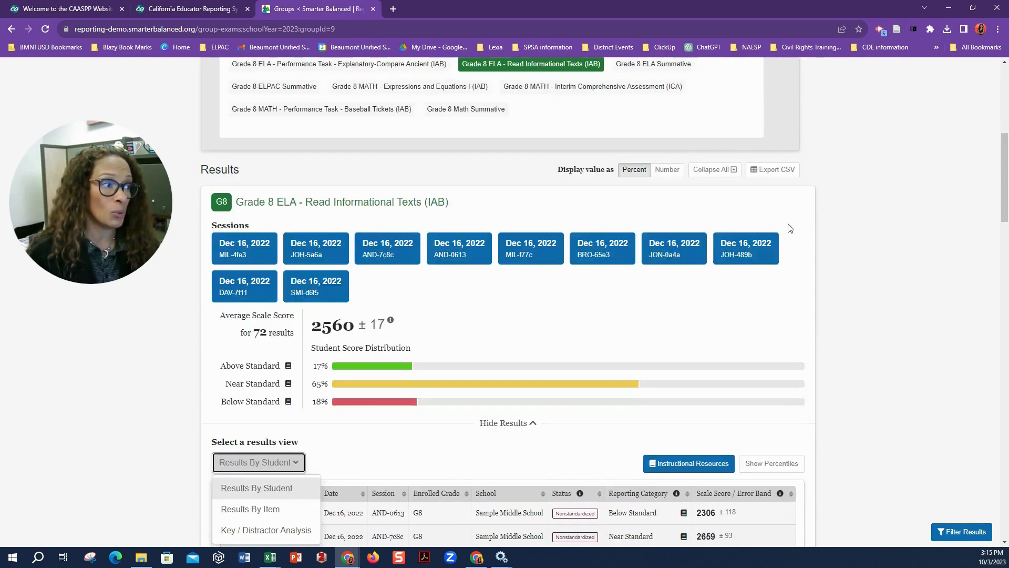
Export the assessment results to CSV and open the downloaded Sample_Middle_School_Grade_8-Tue_Oct_03_2023.csv in Excel
{"action": "left_click", "coordinate": [771, 171]}
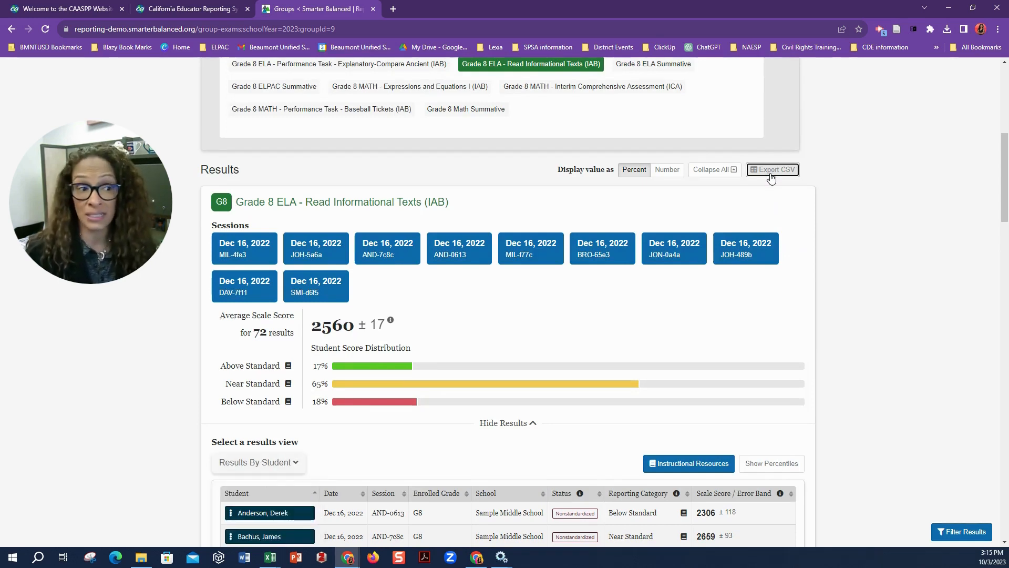
{"action": "left_click", "coordinate": [947, 29]}
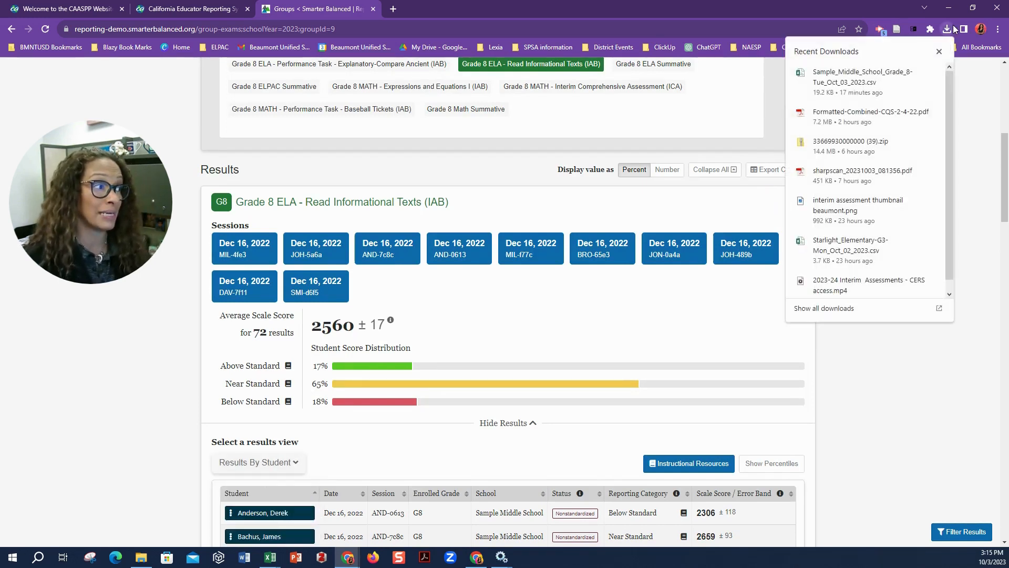
{"action": "left_click", "coordinate": [844, 75]}
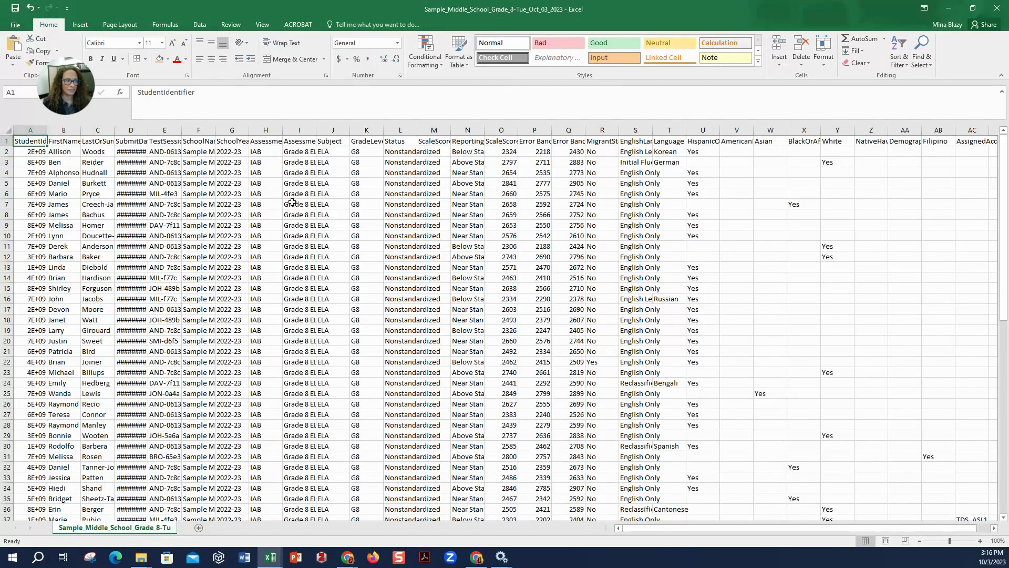
Autofit the width of all columns in the exported results worksheet
{"action": "left_click", "coordinate": [3, 130]}
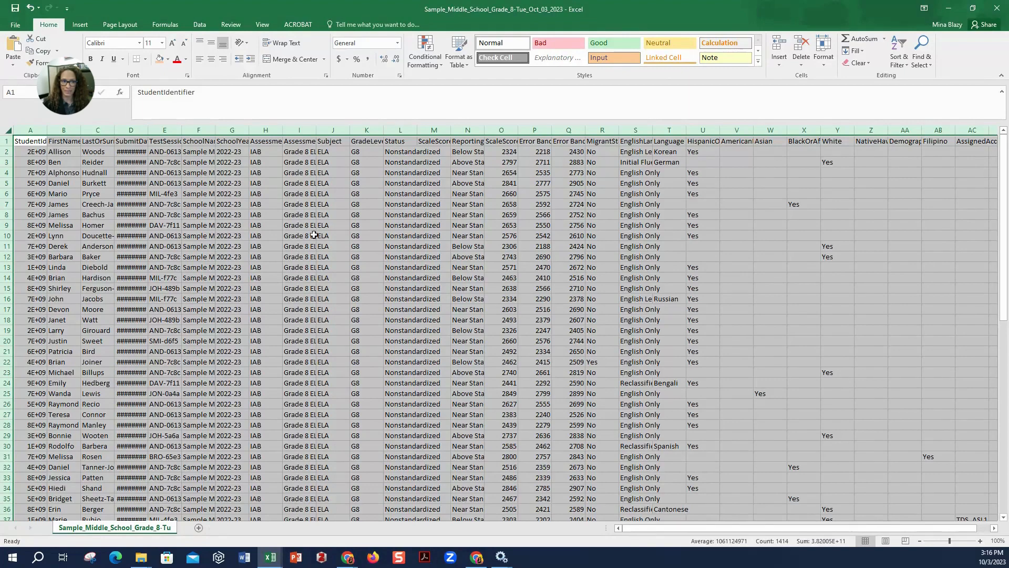
{"action": "double_click", "coordinate": [146, 130]}
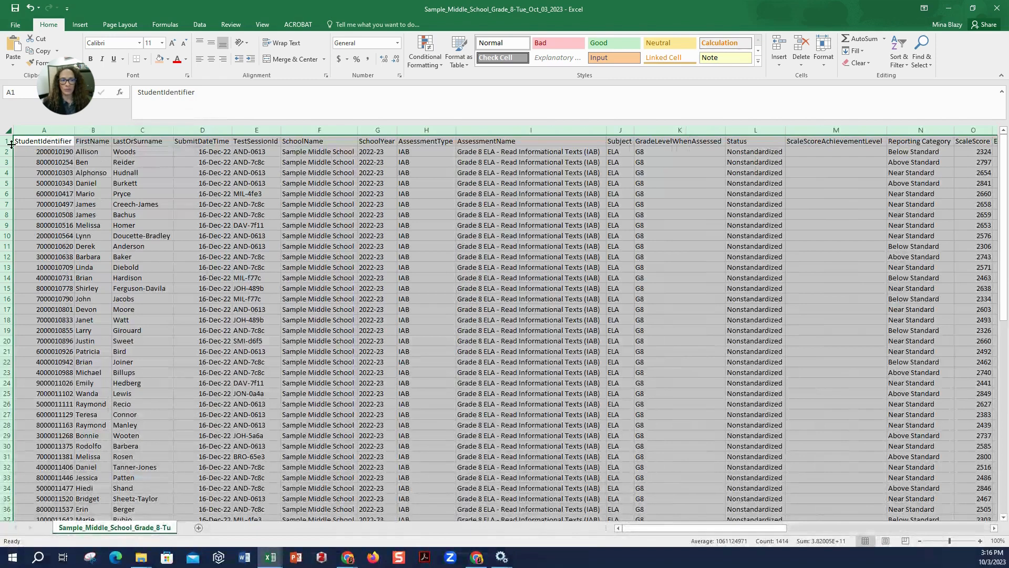
Rename the StudentIdentifier, FirstName and LastOrSurname column headers as SSID, First Name and Last Name
{"action": "left_click", "coordinate": [48, 140]}
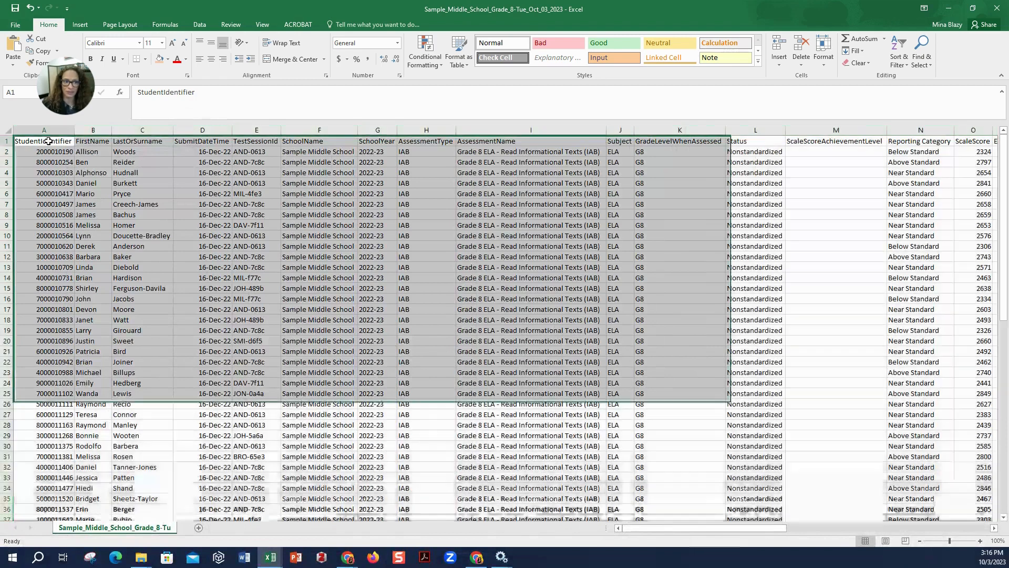
{"action": "type", "text": "SS"}
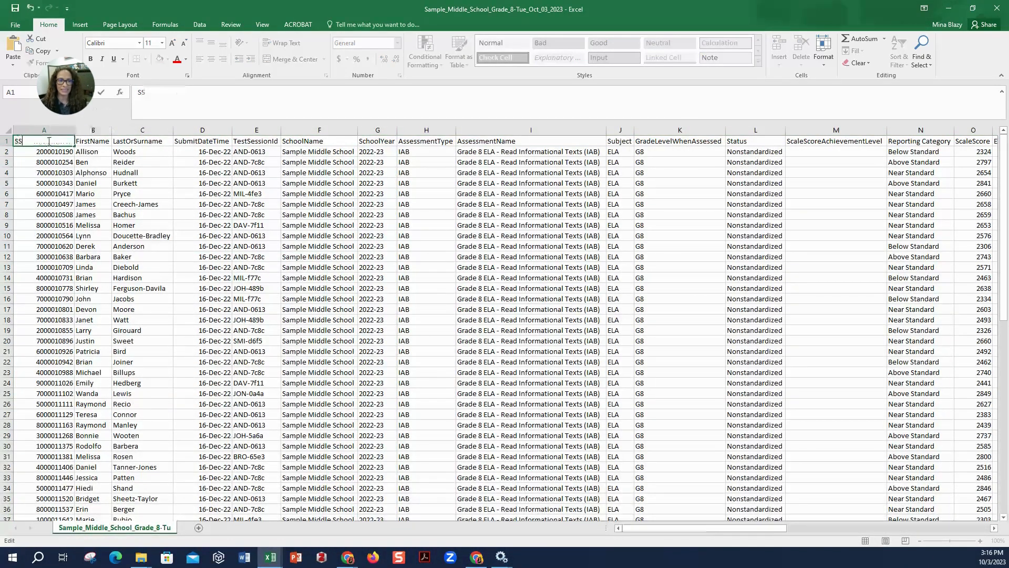
{"action": "type", "text": "ID"}
{"action": "key", "text": "Tab"}
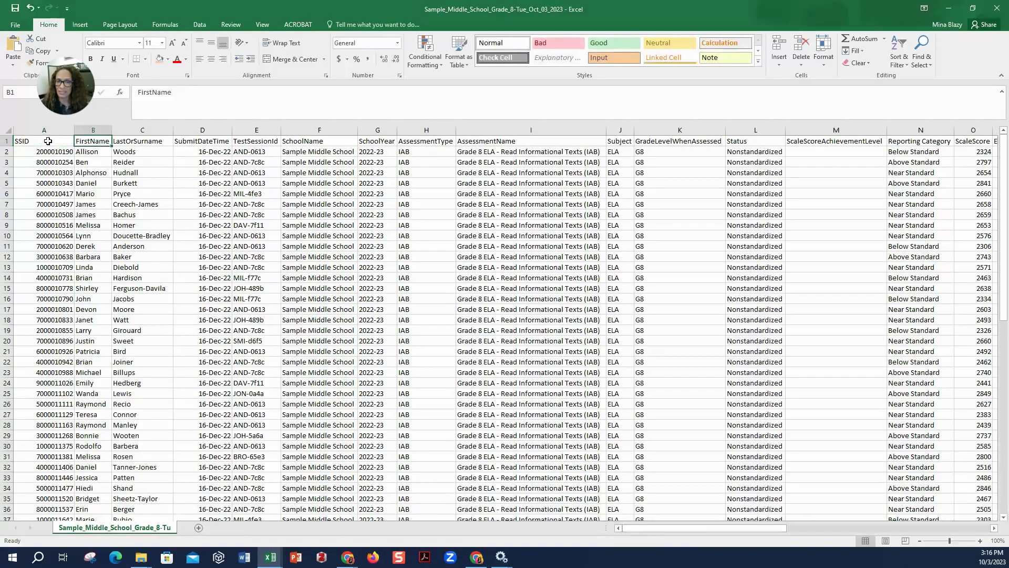
{"action": "type", "text": "First Name"}
{"action": "key", "text": "Tab"}
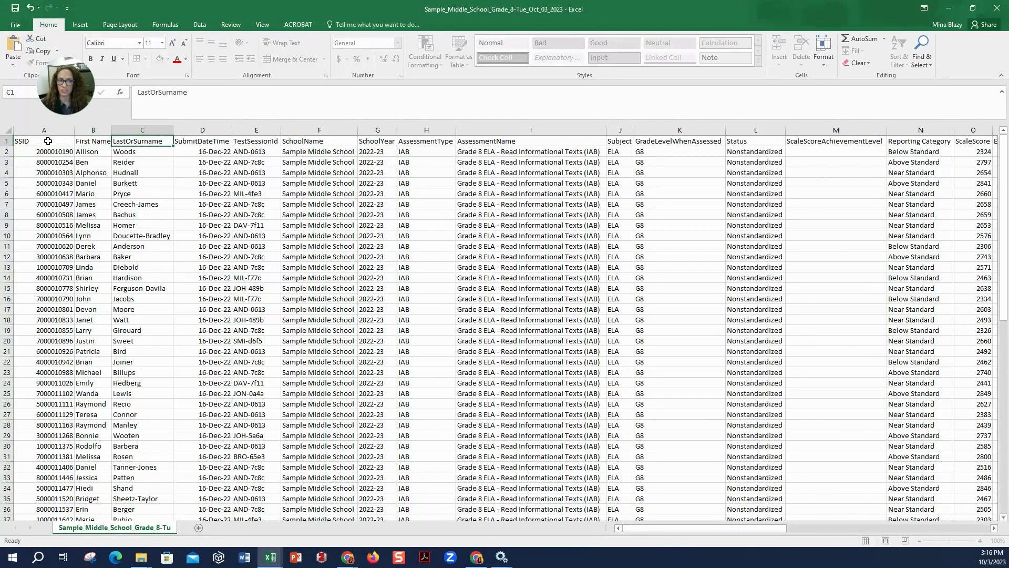
{"action": "type", "text": "La"}
{"action": "type", "text": "Name"}
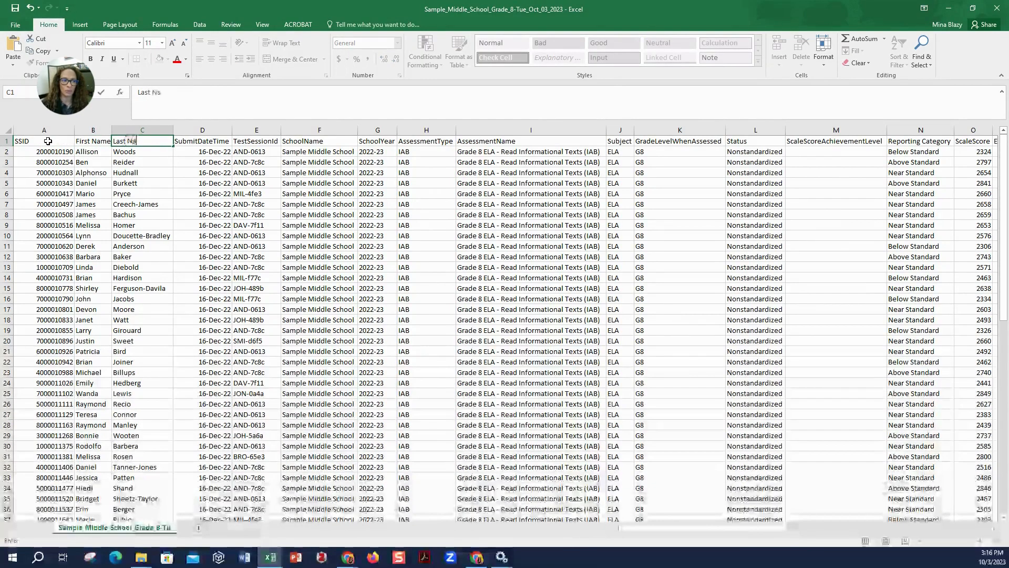
{"action": "left_click", "coordinate": [207, 141]}
Delete the SubmitDateTime, TestSessionId and SchoolName columns from the worksheet
{"action": "left_click", "coordinate": [199, 131]}
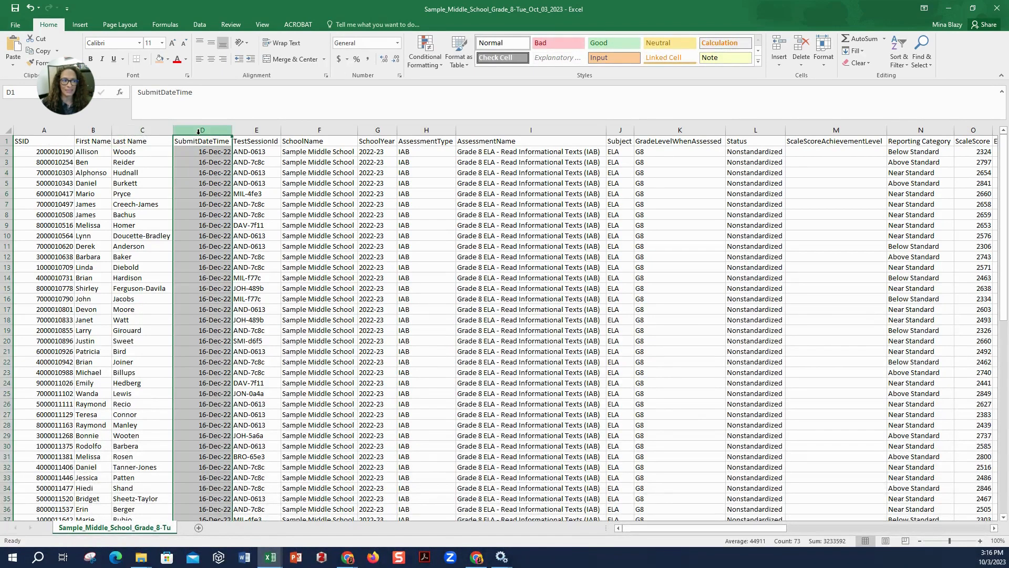
{"action": "left_click", "coordinate": [244, 129], "text": "ctrl"}
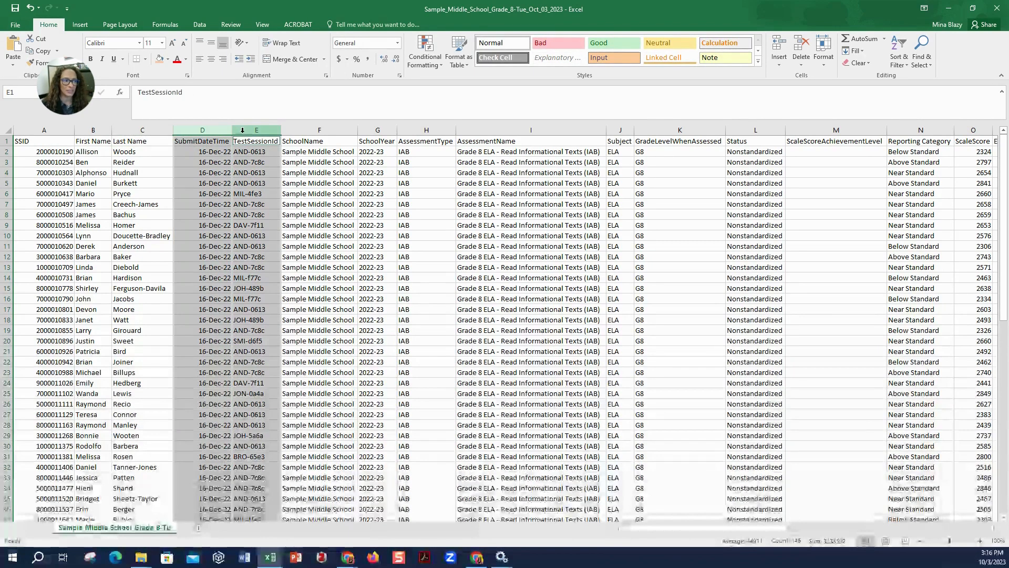
{"action": "left_click", "coordinate": [321, 130], "text": "ctrl"}
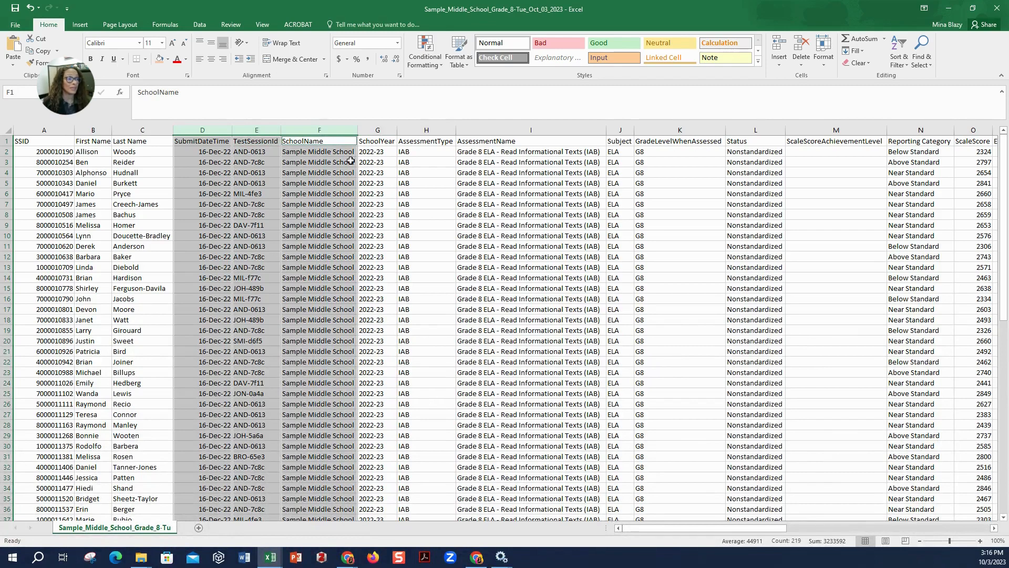
{"action": "right_click", "coordinate": [334, 130]}
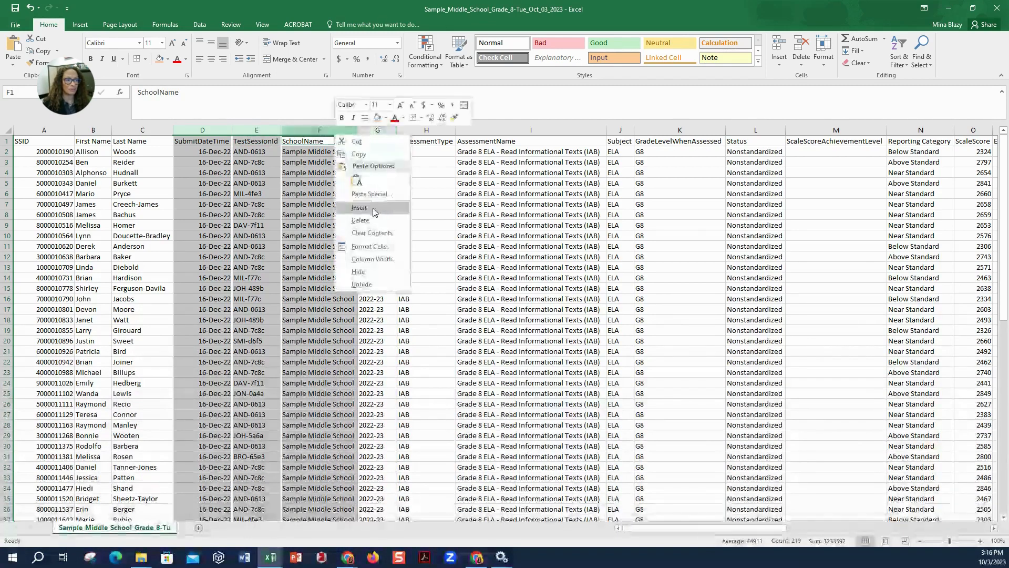
{"action": "left_click", "coordinate": [369, 225]}
Rename the AssessmentName, GradeLevelWhenAssessed and ScaleScore headers as Assessment Name, Grade and Scale Score
{"action": "double_click", "coordinate": [319, 141]}
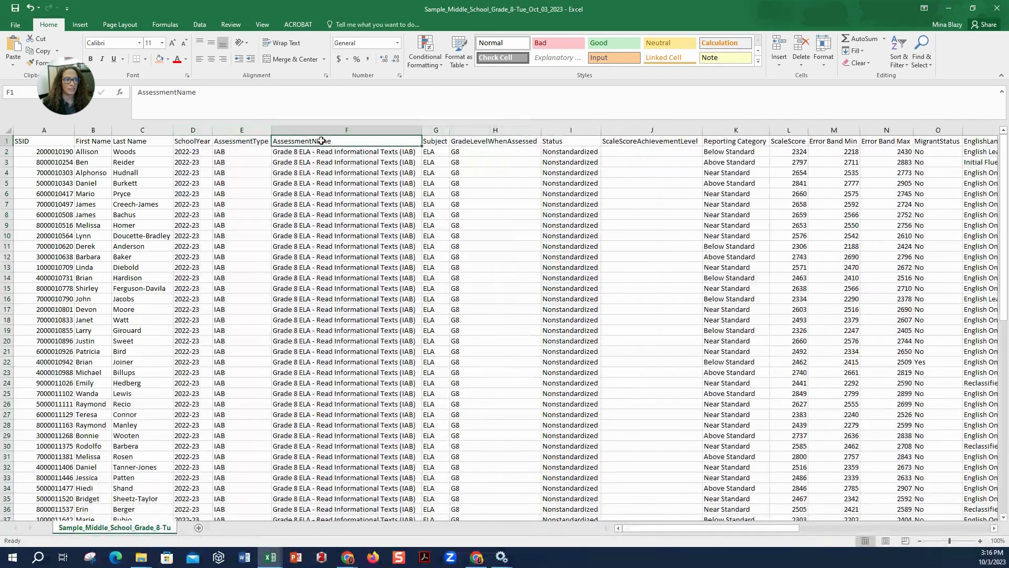
{"action": "left_click", "coordinate": [435, 142]}
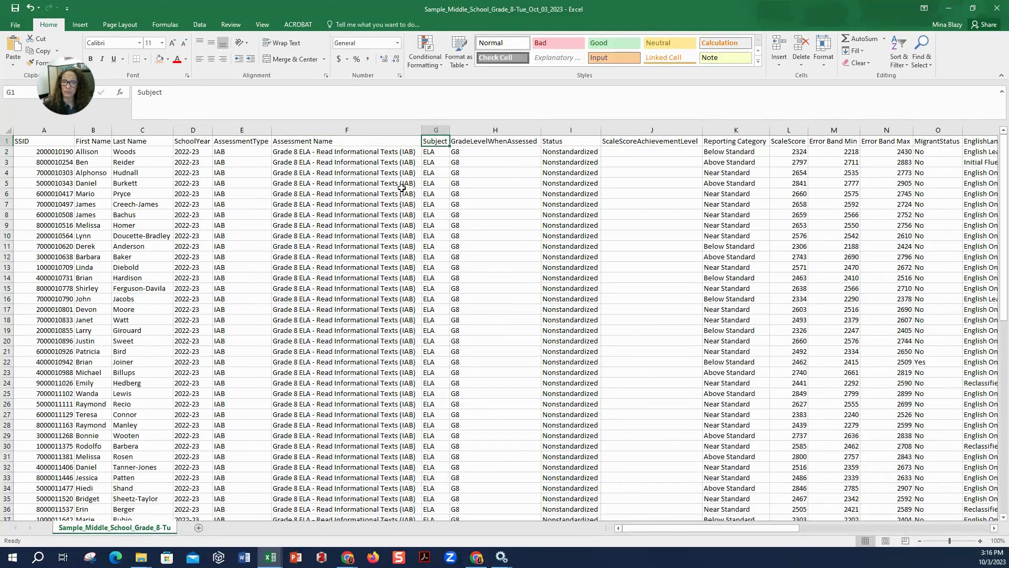
{"action": "left_click", "coordinate": [484, 143]}
{"action": "type", "text": "G"}
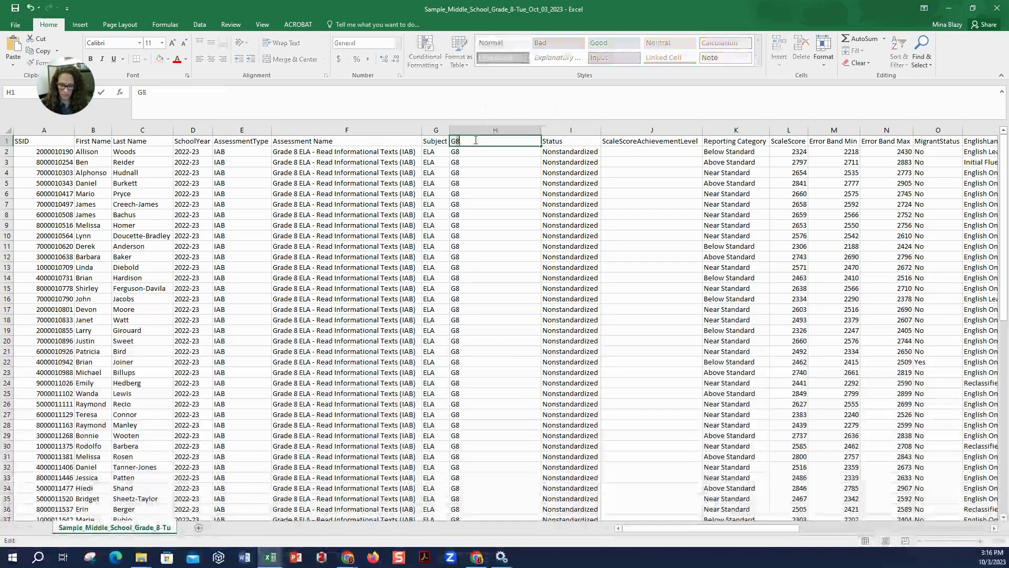
{"action": "type", "text": "8"}
{"action": "key", "text": "Escape"}
{"action": "key", "text": "Down"}
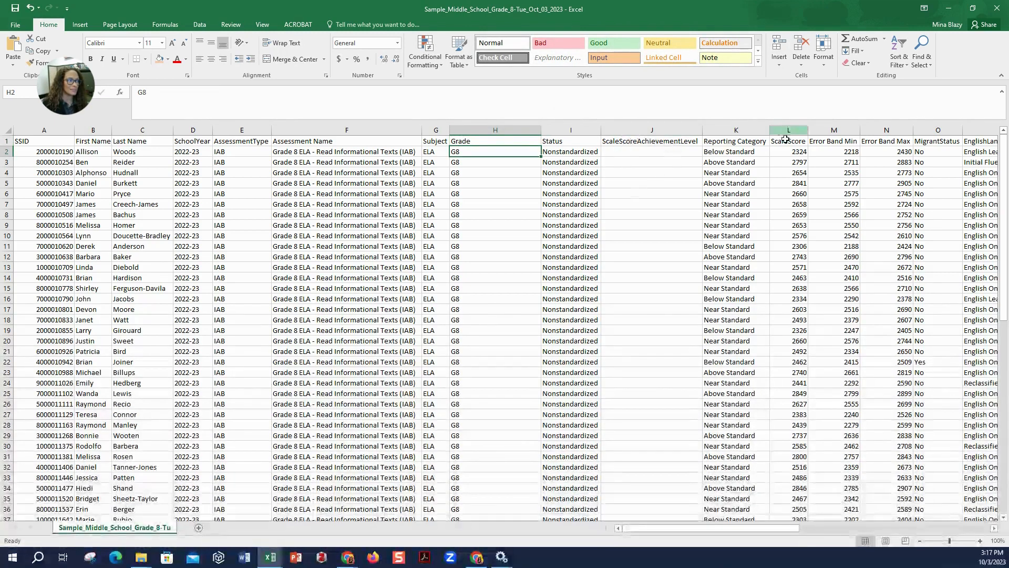
{"action": "double_click", "coordinate": [788, 141]}
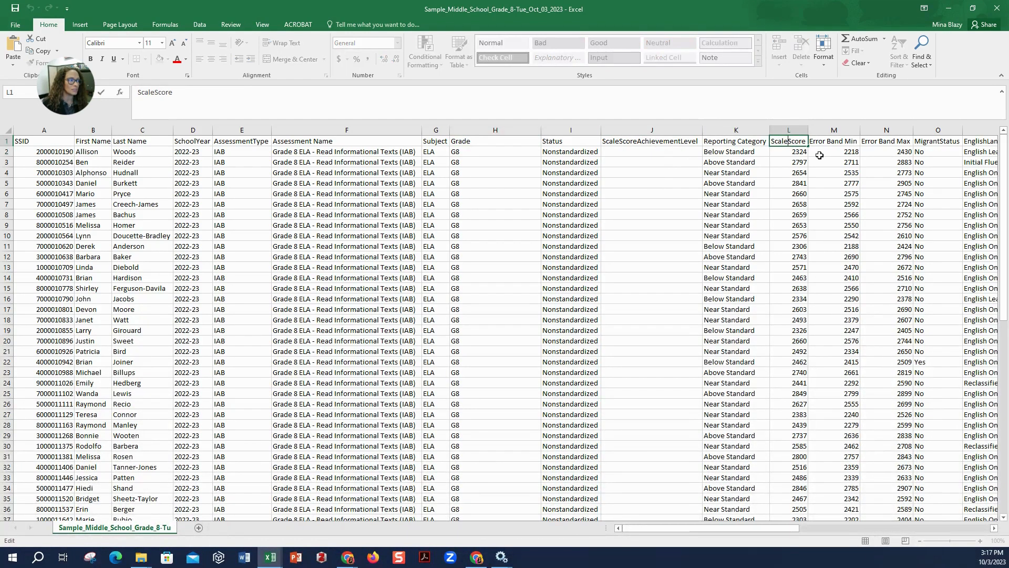
Delete the empty ScaleScoreAchievementLevel column
{"action": "left_click", "coordinate": [650, 130]}
{"action": "right_click", "coordinate": [648, 131]}
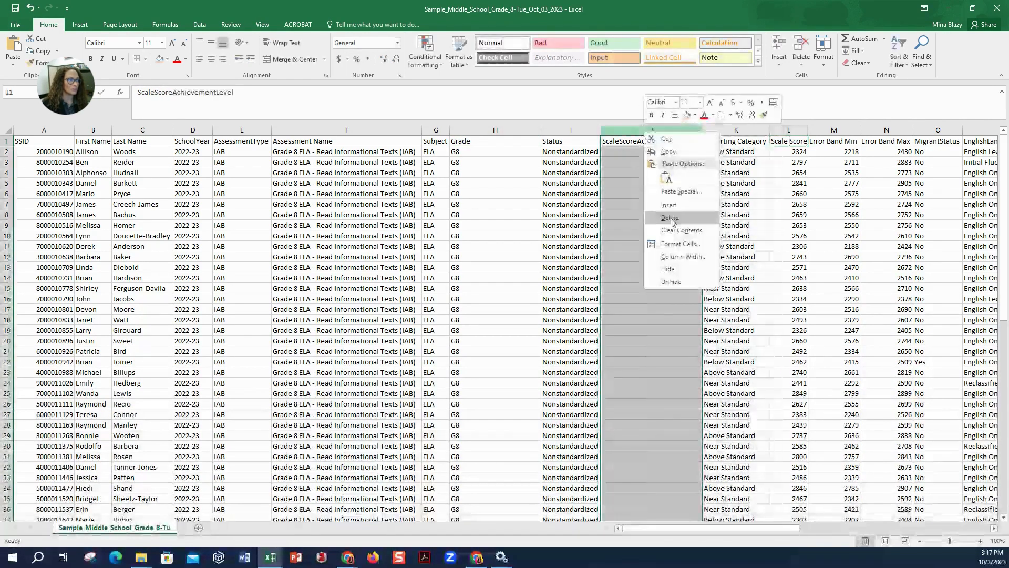
{"action": "left_click", "coordinate": [671, 217]}
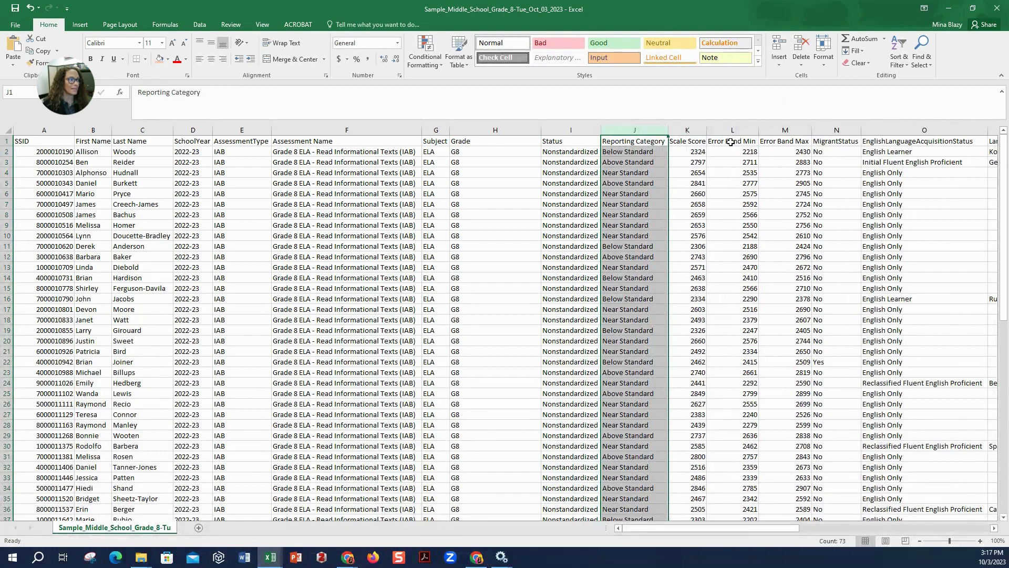
Rename the EnglishLanguageAcquisitionStatus column header as Language Acquisition
{"action": "double_click", "coordinate": [889, 142]}
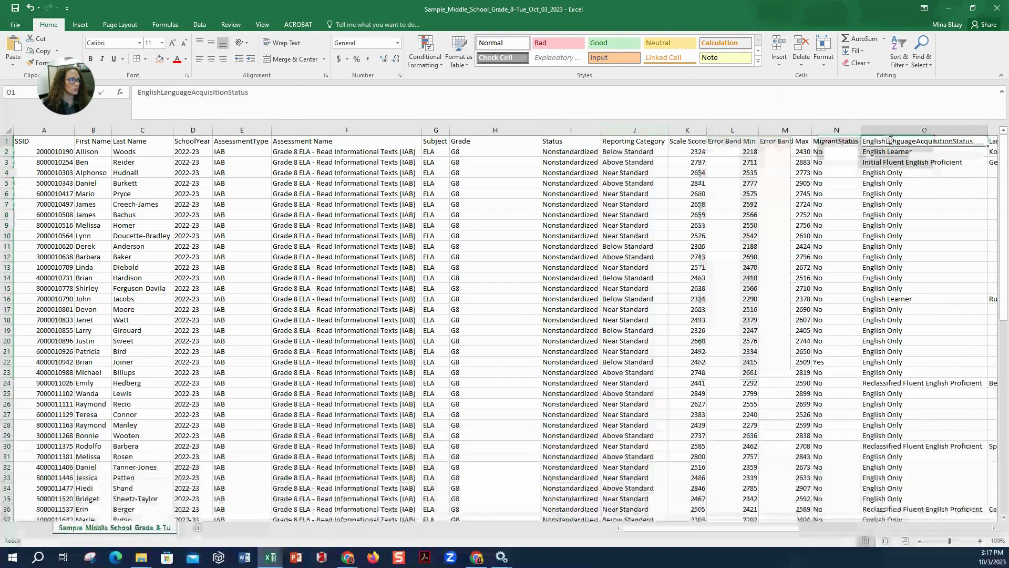
{"action": "double_click", "coordinate": [875, 141]}
{"action": "type", "text": "Langu"}
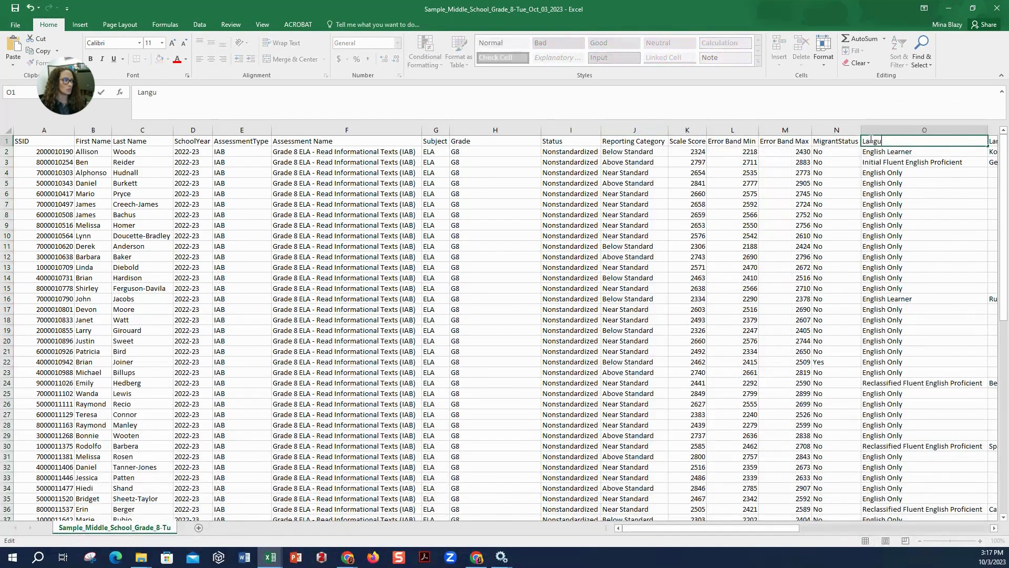
{"action": "type", "text": "age Aca"}
{"action": "key", "text": "Return"}
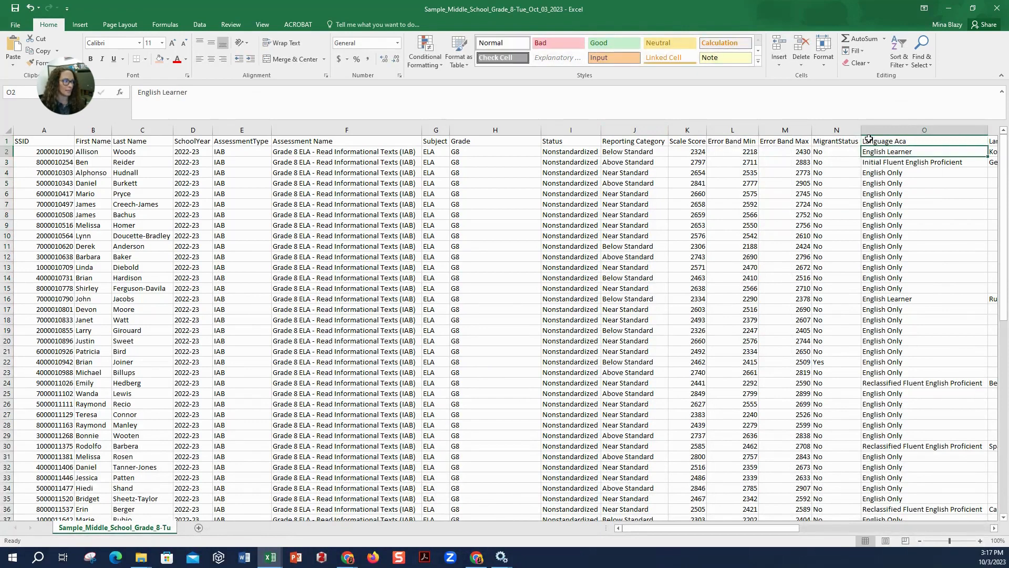
{"action": "double_click", "coordinate": [914, 141]}
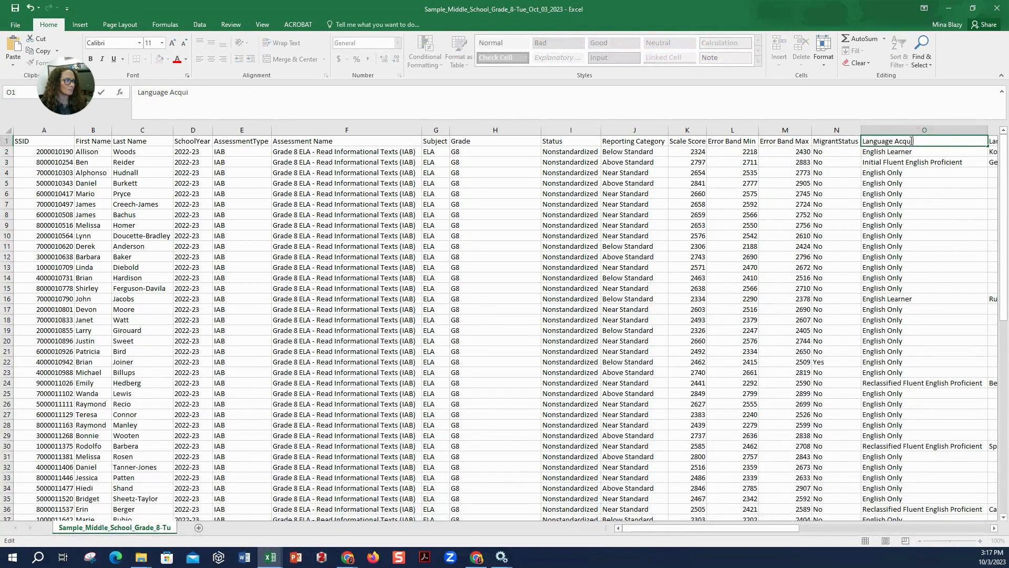
{"action": "type", "text": "uisition"}
{"action": "key", "text": "Return"}
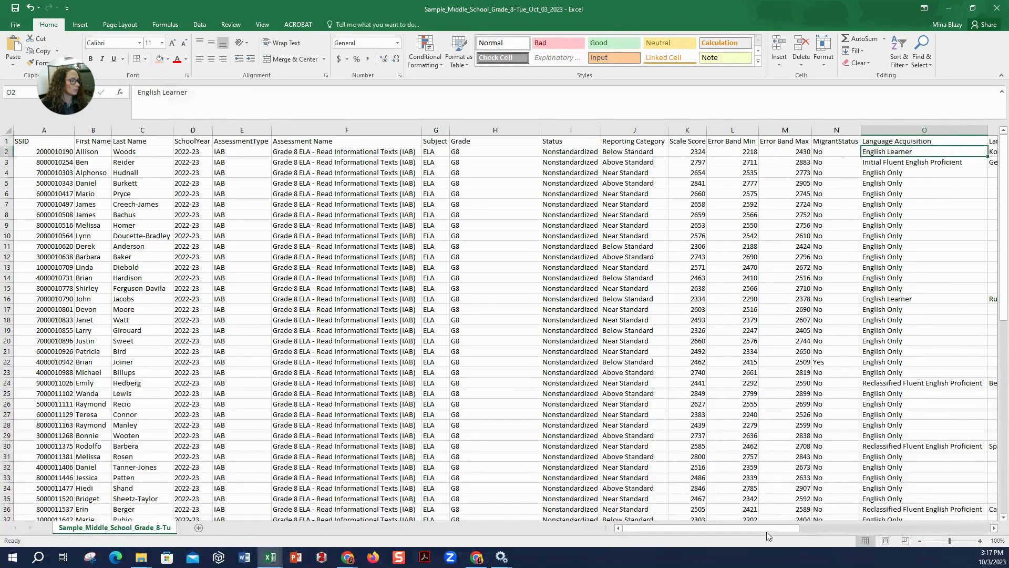
Rename the HispanicOrLatinoEthnicity column header as Hispanic Latino
{"action": "left_click_drag", "start_coordinate": [767, 528], "coordinate": [872, 515]}
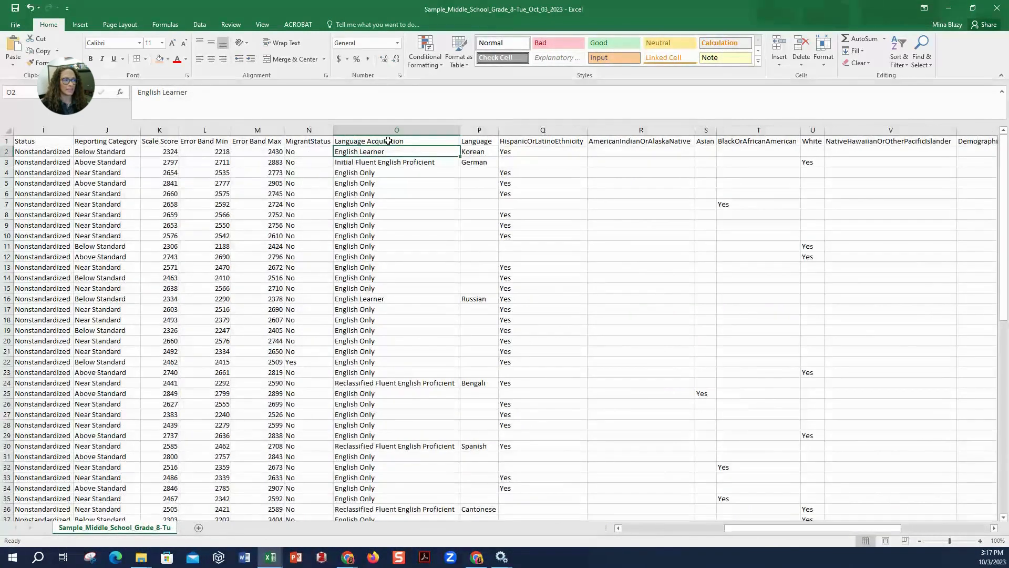
{"action": "left_click", "coordinate": [525, 142]}
{"action": "type", "text": "Hisp"}
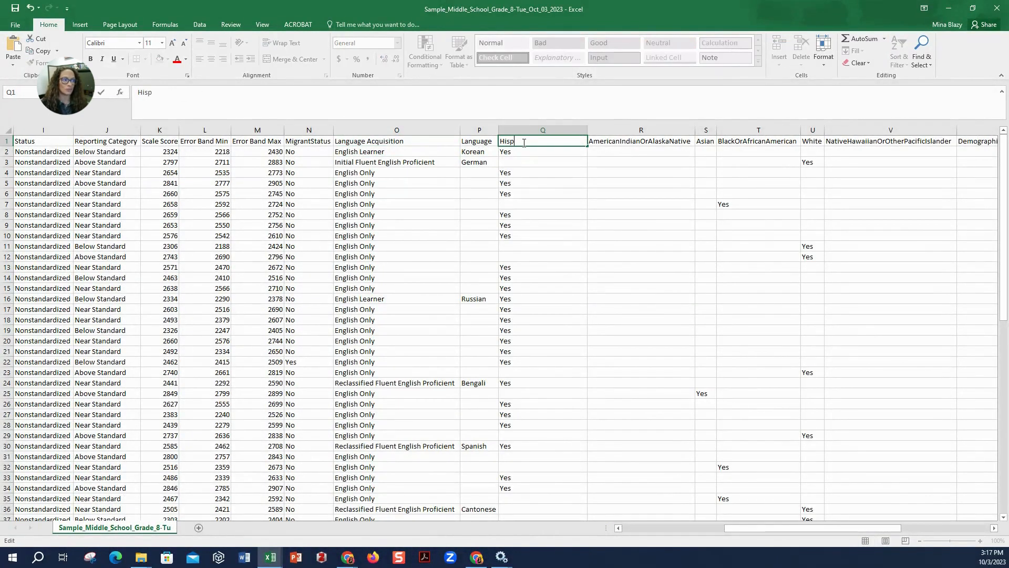
{"action": "type", "text": "anic"}
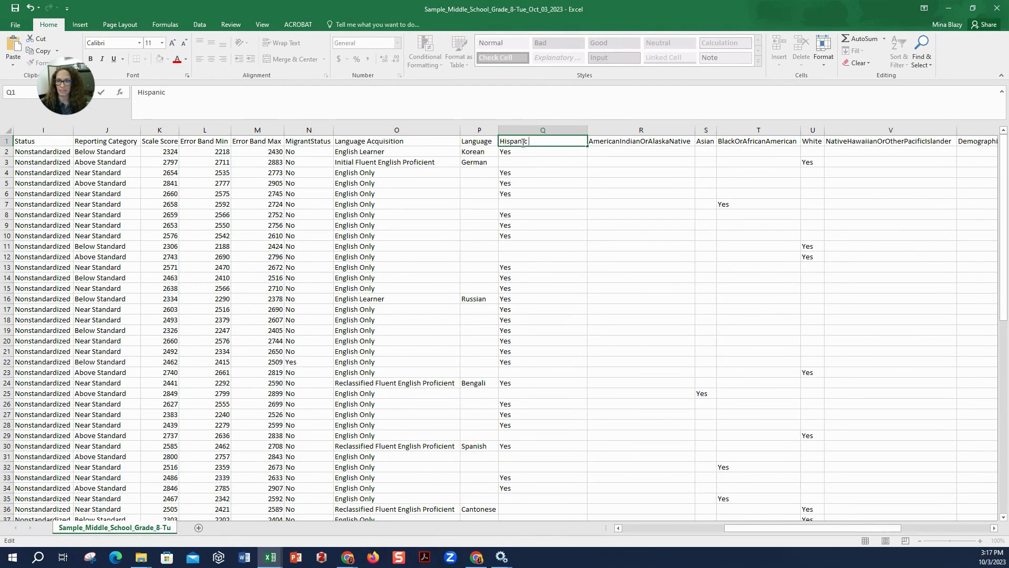
{"action": "type", "text": " Latino"}
{"action": "key", "text": "Tab"}
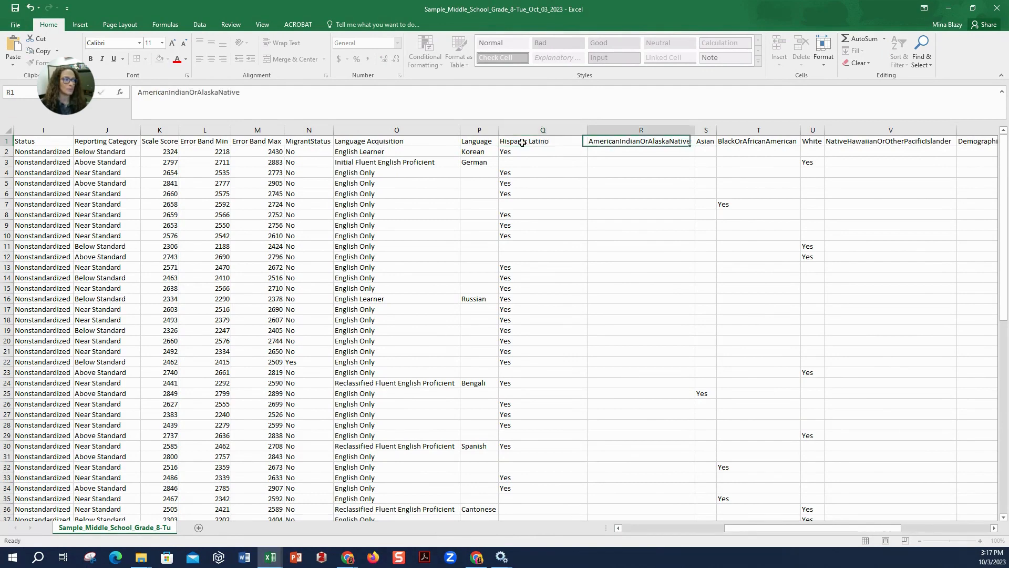
Rename the AmericanIndianOrAlaskaNative column header as American Native/Indian
{"action": "type", "text": "Amer"}
{"action": "key", "text": "BackSpace"}
{"action": "key", "text": "BackSpace"}
{"action": "key", "text": "BackSpace"}
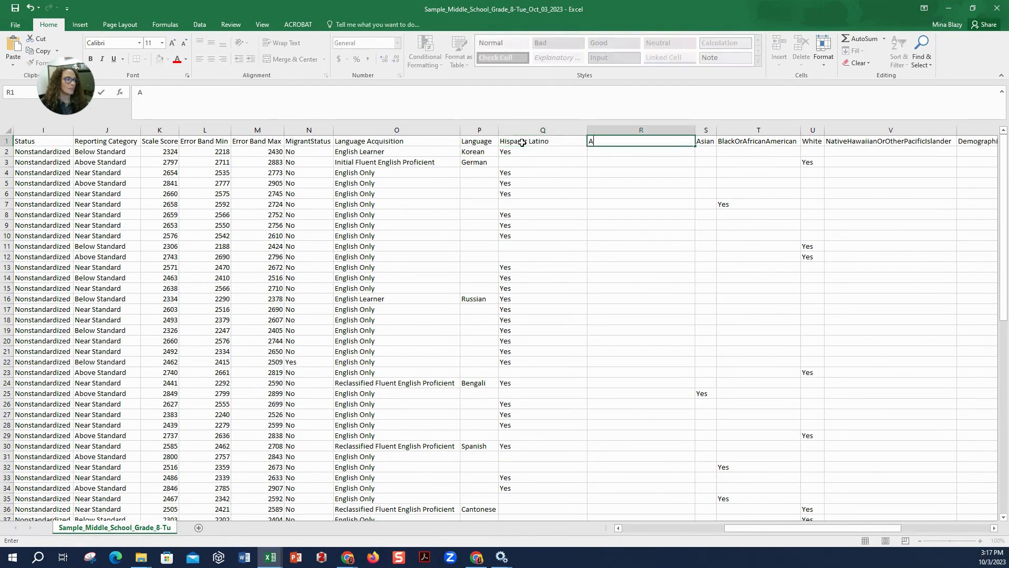
{"action": "type", "text": "merica"}
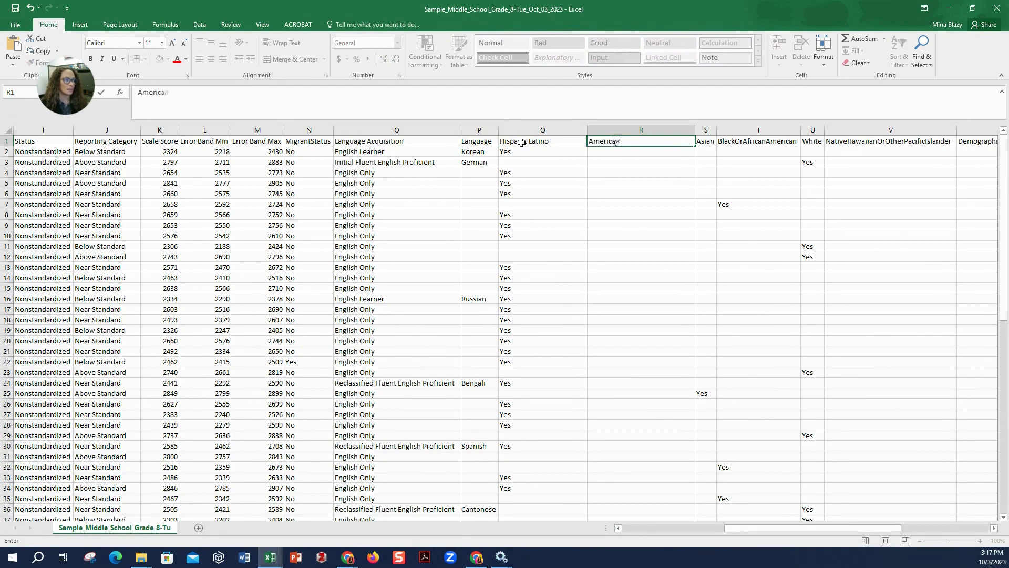
{"action": "type", "text": "n Native/Ind"}
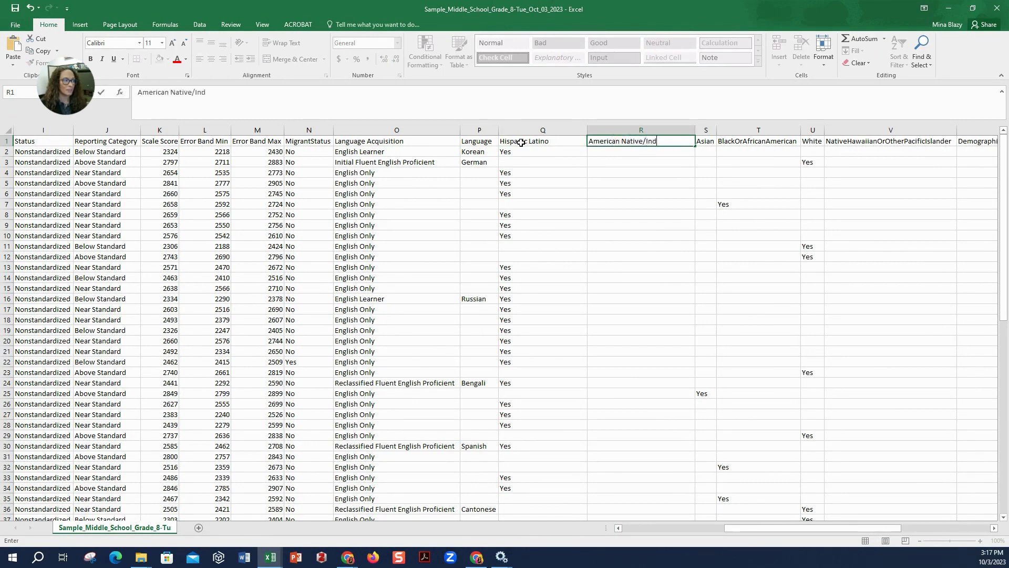
{"action": "type", "text": "ian"}
{"action": "key", "text": "Tab"}
Rename the BlackOrAfricanAmerican header as Black/AA and the NativeHawaiianOrOtherPacificIslander header as Native Hawaiian Pacific Islander
{"action": "key", "text": "Tab"}
{"action": "type", "text": "B"}
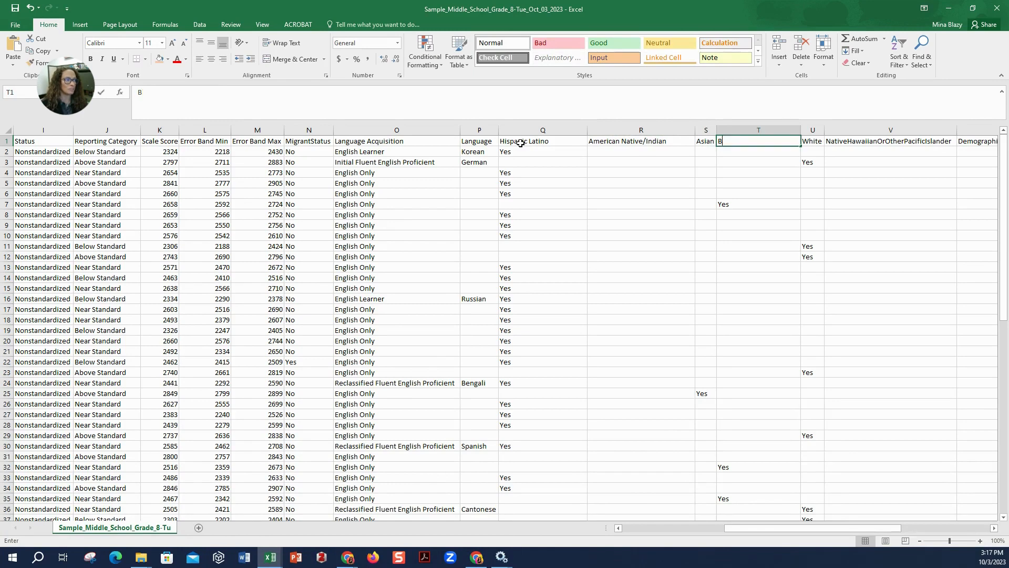
{"action": "type", "text": "lack/AA"}
{"action": "key", "text": "Tab"}
{"action": "key", "text": "Tab"}
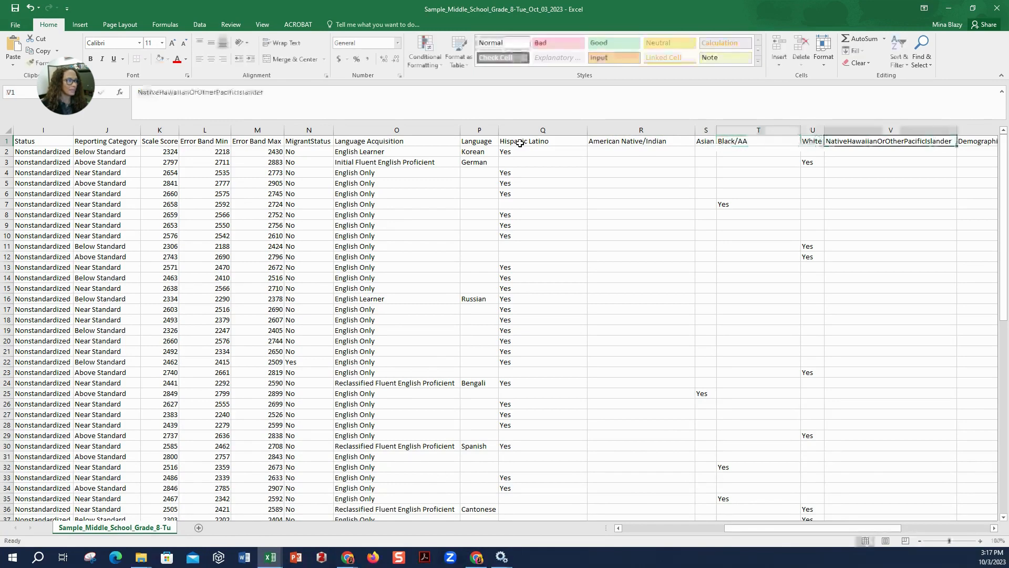
{"action": "type", "text": "Native Hawaiian Pa"}
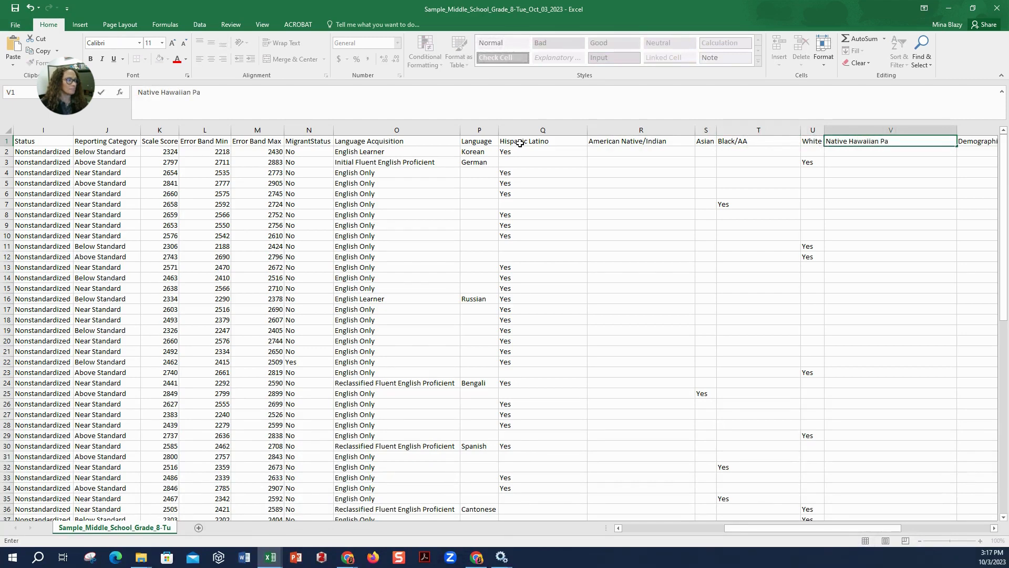
{"action": "type", "text": "cific Isalnander"}
{"action": "key", "text": "Tab"}
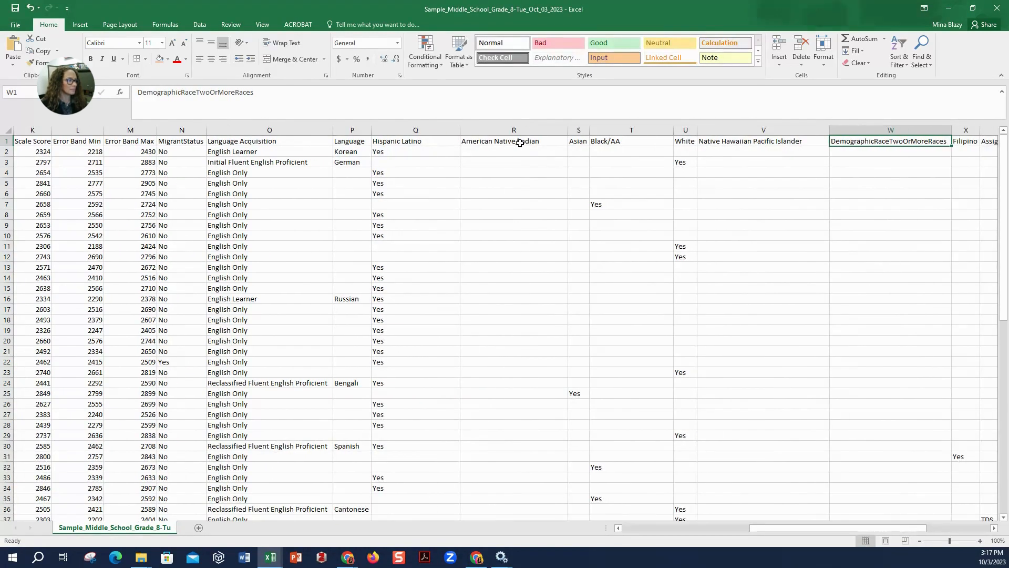
Rename the DemographicRaceTwoOrMoreRaces header as Two or more races and the accommodations header as Assigned Accommodation List
{"action": "type", "text": "T"}
{"action": "type", "text": "wo race"}
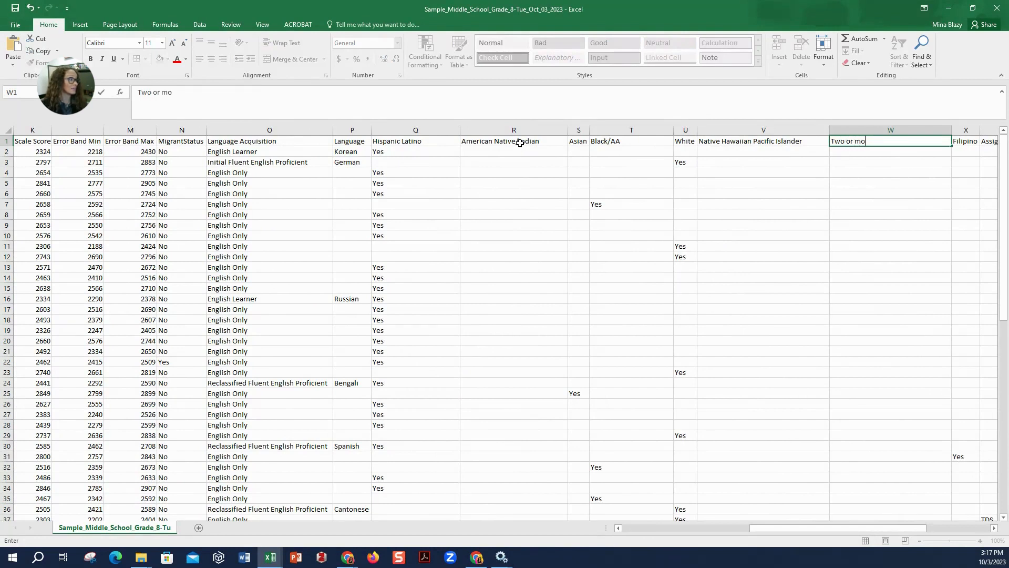
{"action": "key", "text": "Tab"}
{"action": "key", "text": "Tab"}
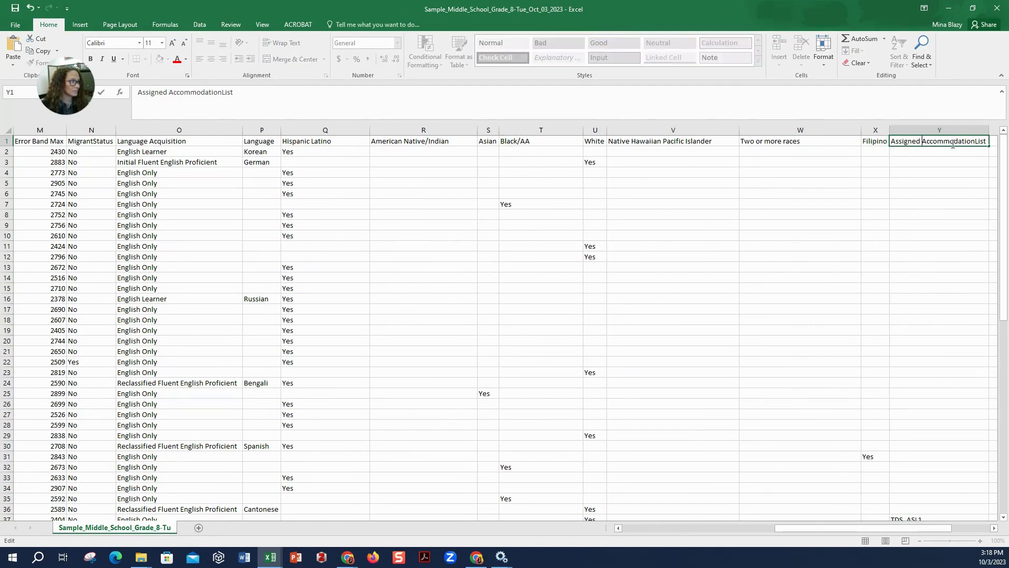
{"action": "left_click", "coordinate": [957, 195]}
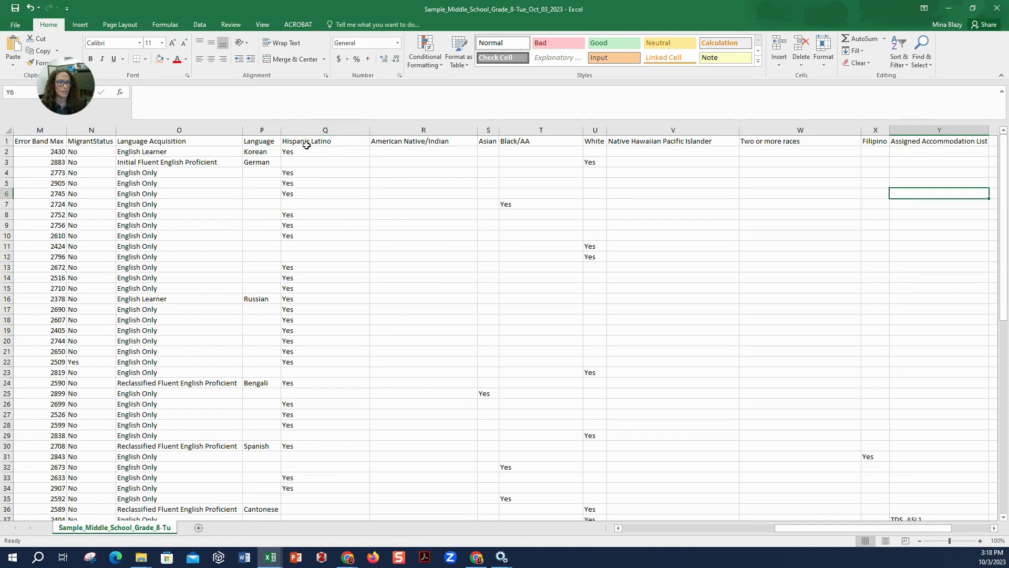
Format the entire header row with wrapped text and centered horizontal alignment
{"action": "left_click", "coordinate": [295, 135]}
{"action": "left_click_drag", "start_coordinate": [295, 134], "coordinate": [809, 140]}
{"action": "left_click", "coordinate": [3, 141]}
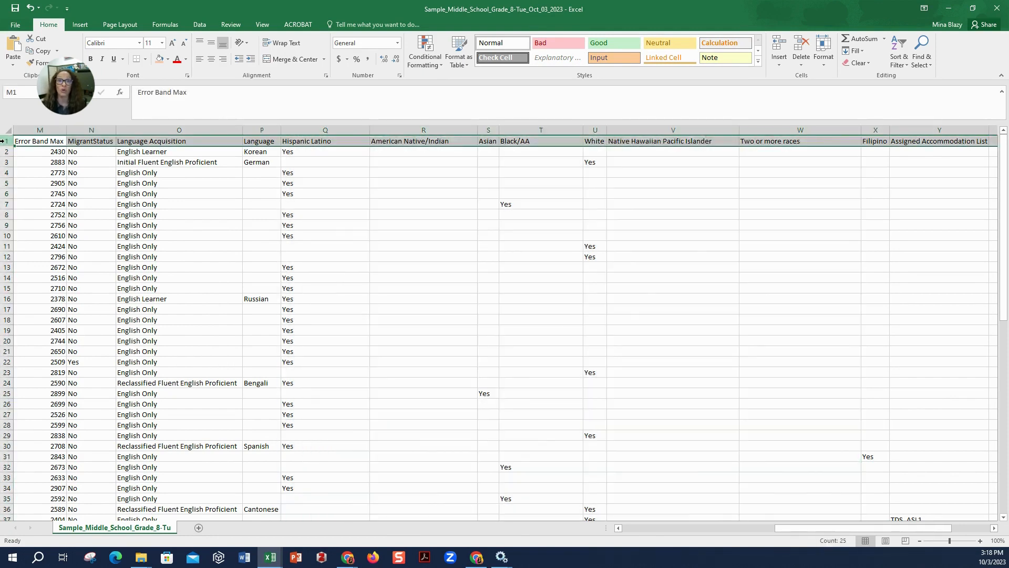
{"action": "right_click", "coordinate": [3, 141]}
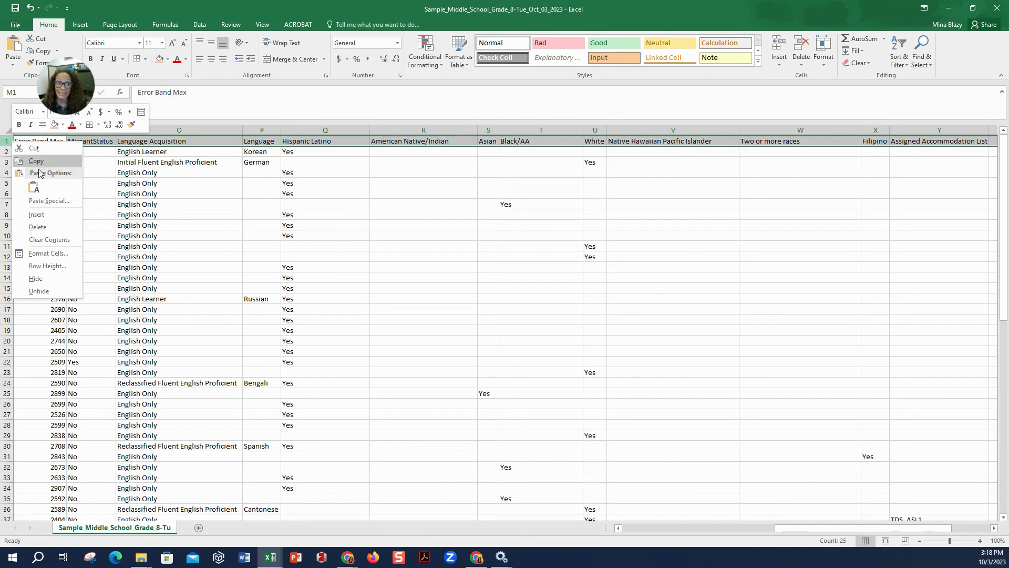
{"action": "left_click", "coordinate": [59, 256]}
{"action": "left_click_drag", "start_coordinate": [65, 135], "coordinate": [312, 143]}
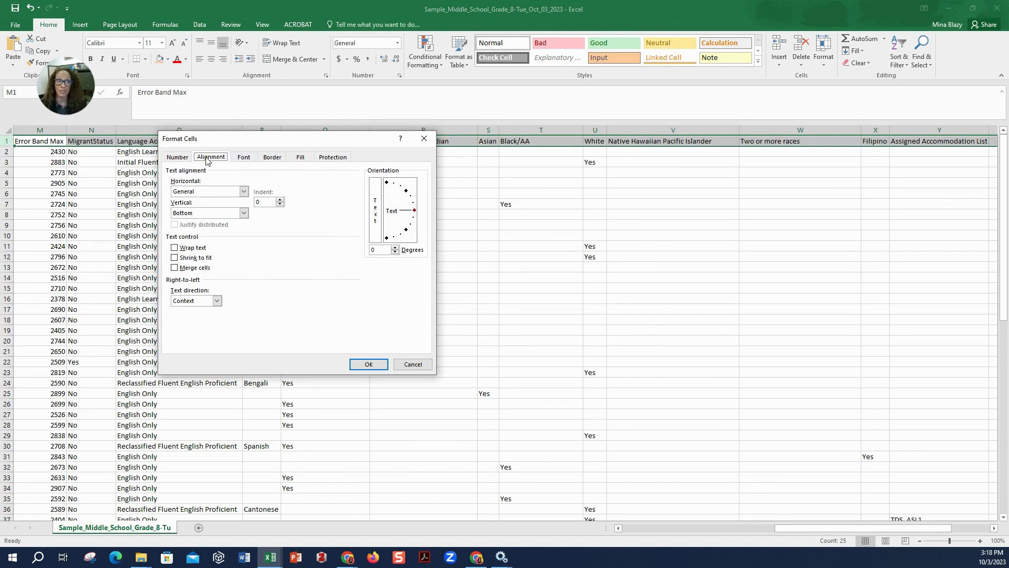
{"action": "left_click", "coordinate": [189, 249]}
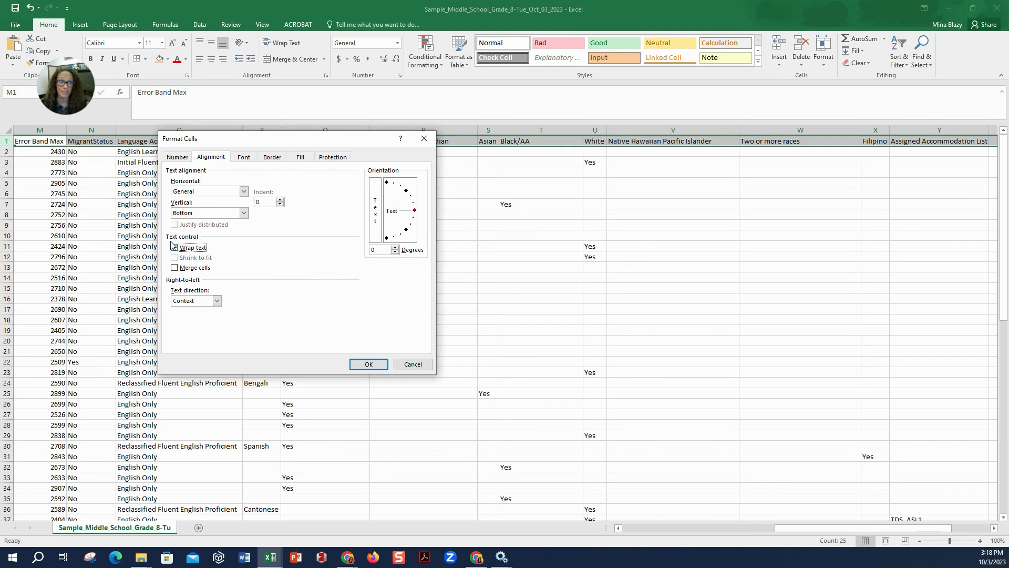
{"action": "left_click", "coordinate": [243, 192]}
{"action": "left_click", "coordinate": [190, 213]}
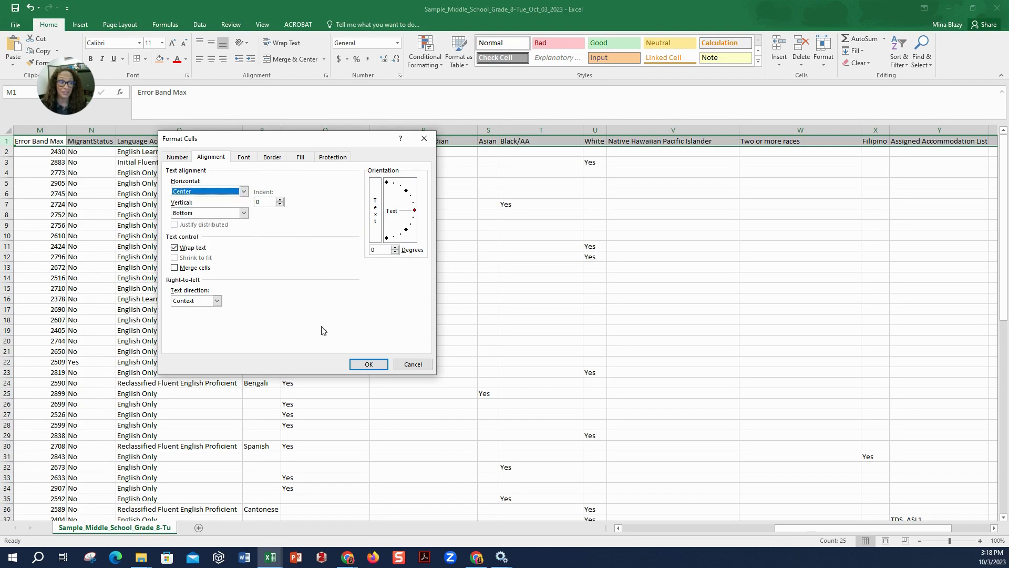
{"action": "left_click", "coordinate": [371, 363]}
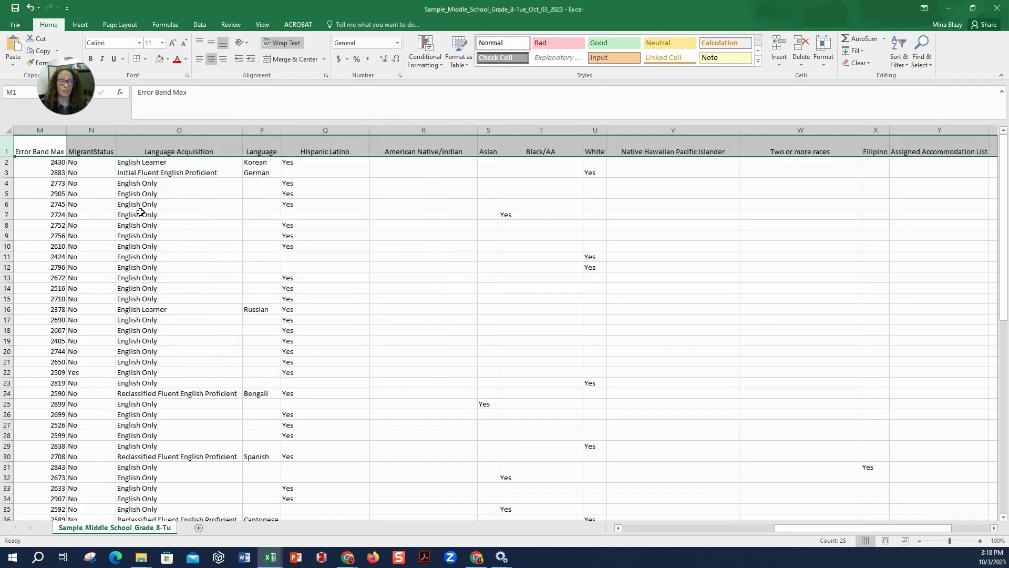
Auto-fit the widths of all columns, and give the Hispanic Latino through Filipino columns one equal, compact width
{"action": "left_click", "coordinate": [9, 133]}
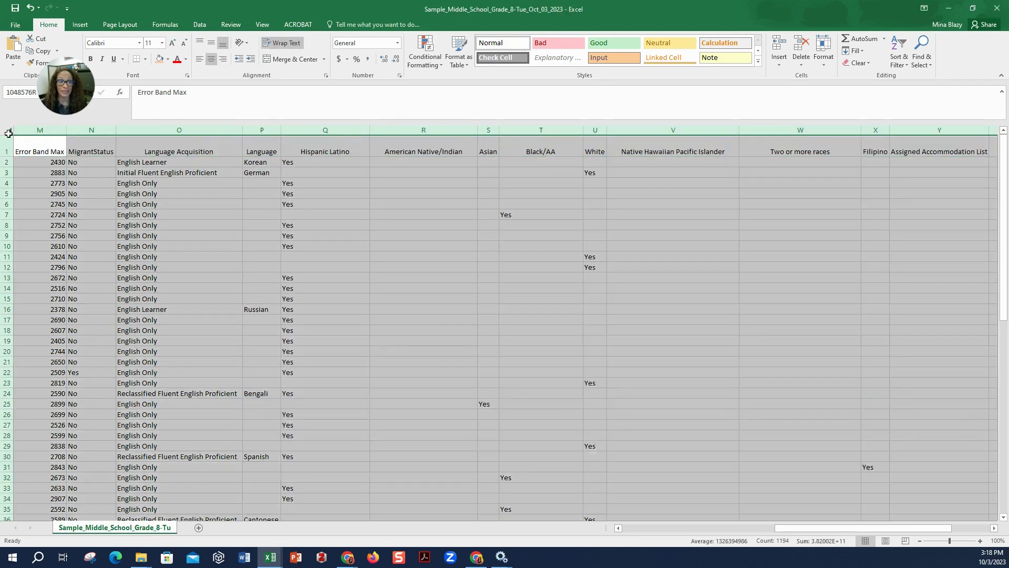
{"action": "double_click", "coordinate": [63, 131]}
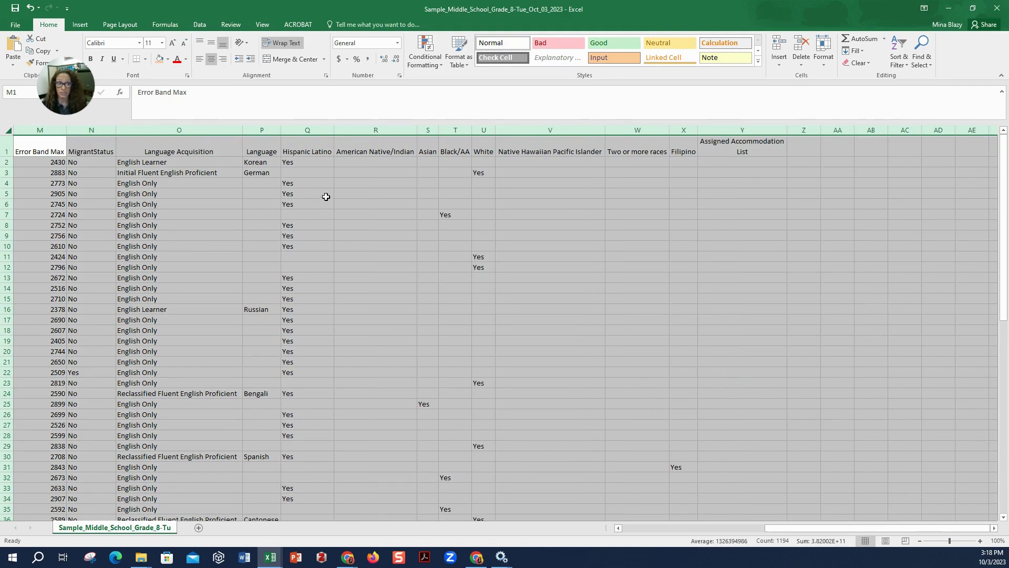
{"action": "left_click_drag", "start_coordinate": [313, 132], "coordinate": [683, 151]}
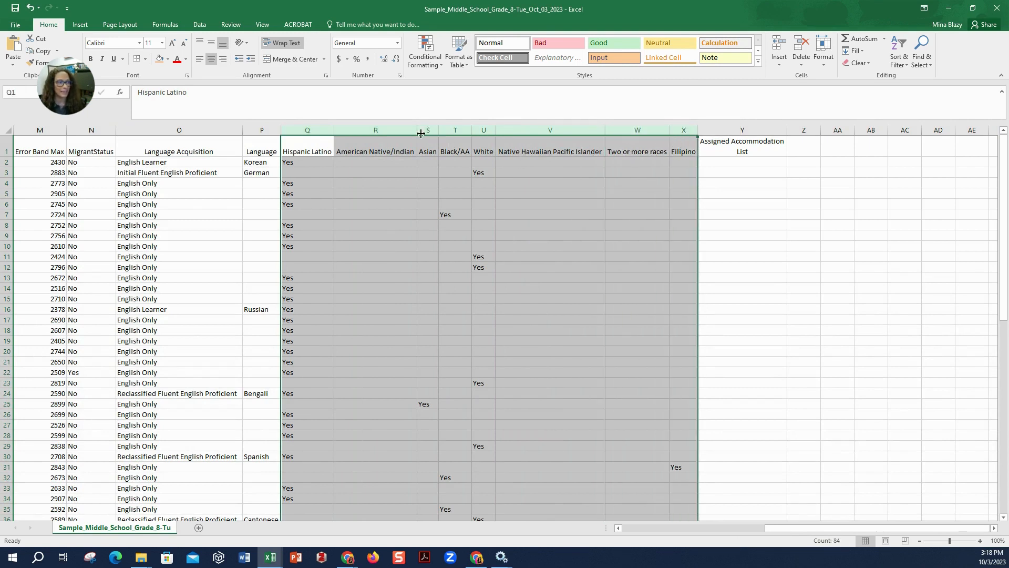
{"action": "left_click_drag", "start_coordinate": [420, 133], "coordinate": [384, 137]}
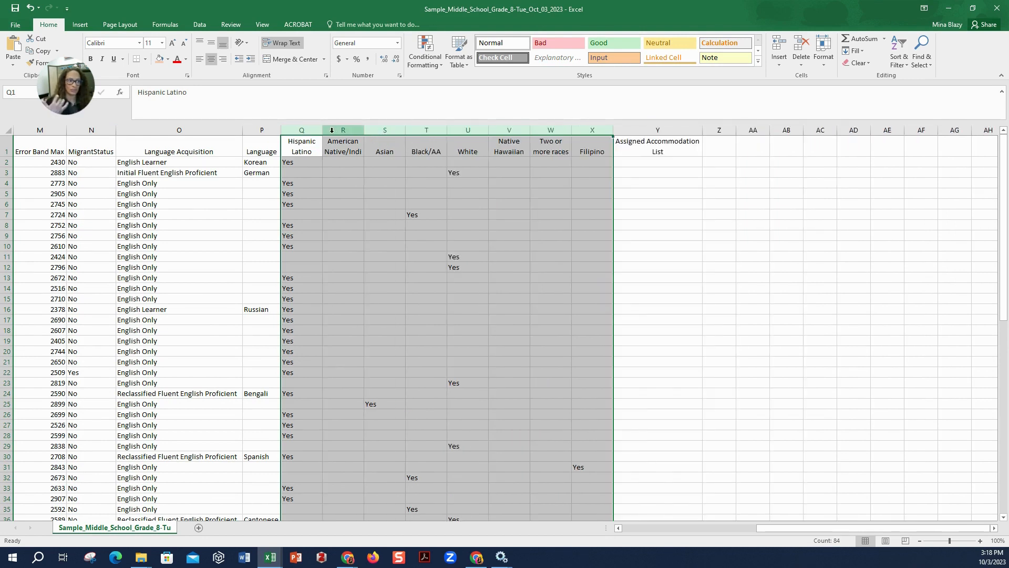
Center the contents of the Hispanic Latino through Filipino columns and widen them all slightly
{"action": "left_click", "coordinate": [212, 60]}
{"action": "left_click", "coordinate": [212, 60]}
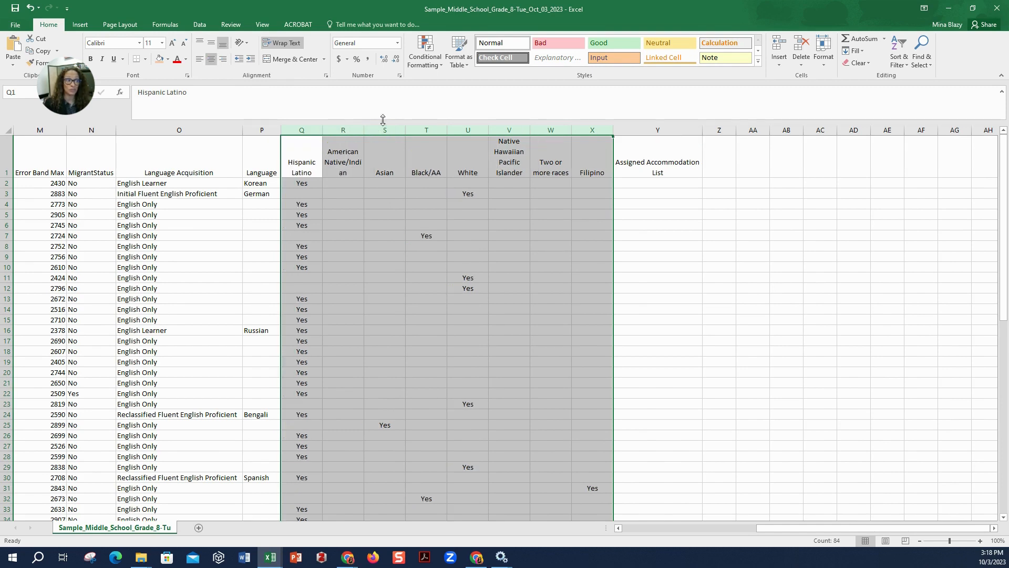
{"action": "left_click_drag", "start_coordinate": [367, 130], "coordinate": [372, 129]}
Rename the American Native/Indian header as American Native Indian, and center the contents of the Language column
{"action": "left_click", "coordinate": [355, 160]}
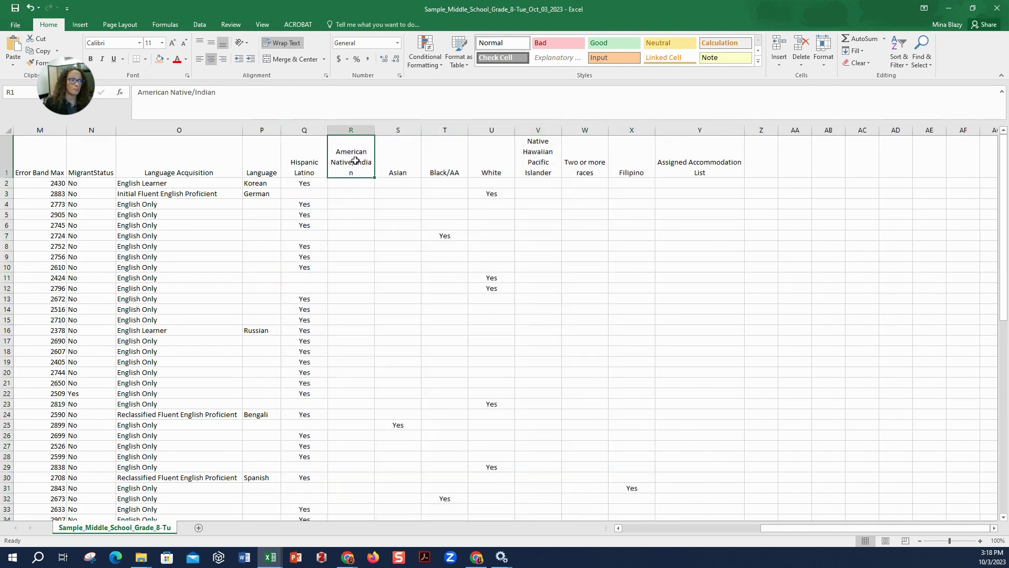
{"action": "double_click", "coordinate": [355, 160]}
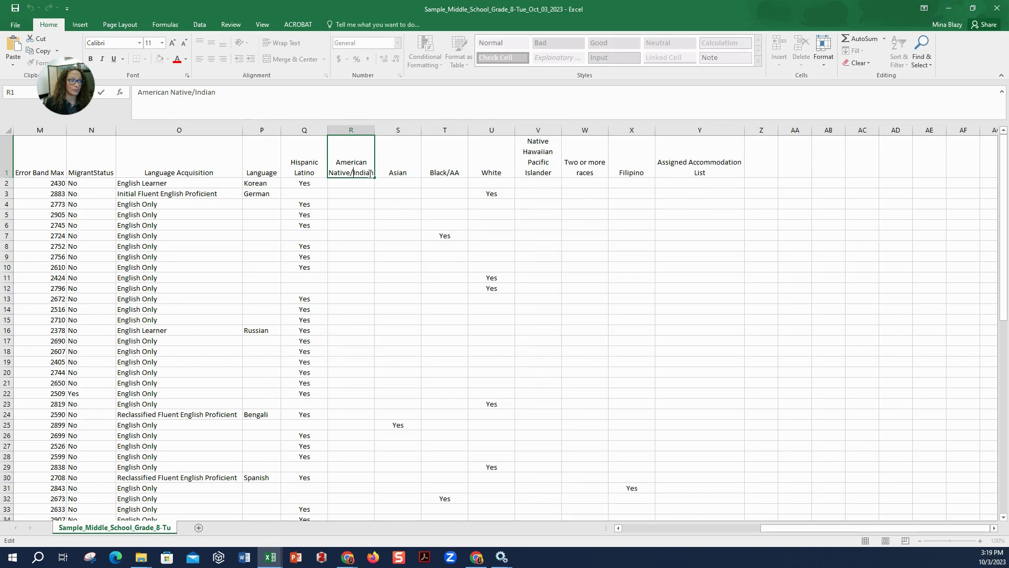
{"action": "key", "text": "BackSpace"}
{"action": "key", "text": "Return"}
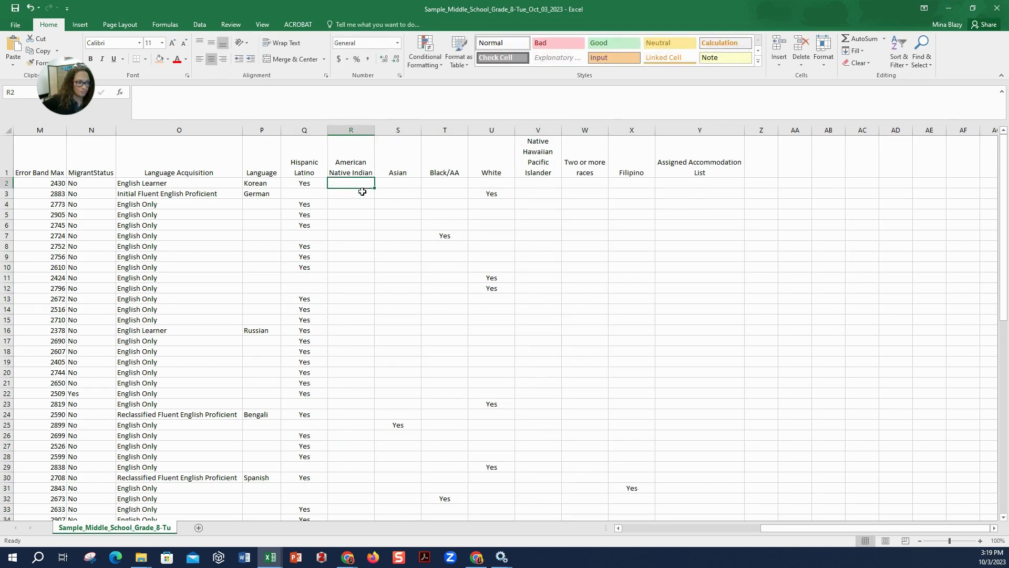
{"action": "left_click", "coordinate": [259, 130]}
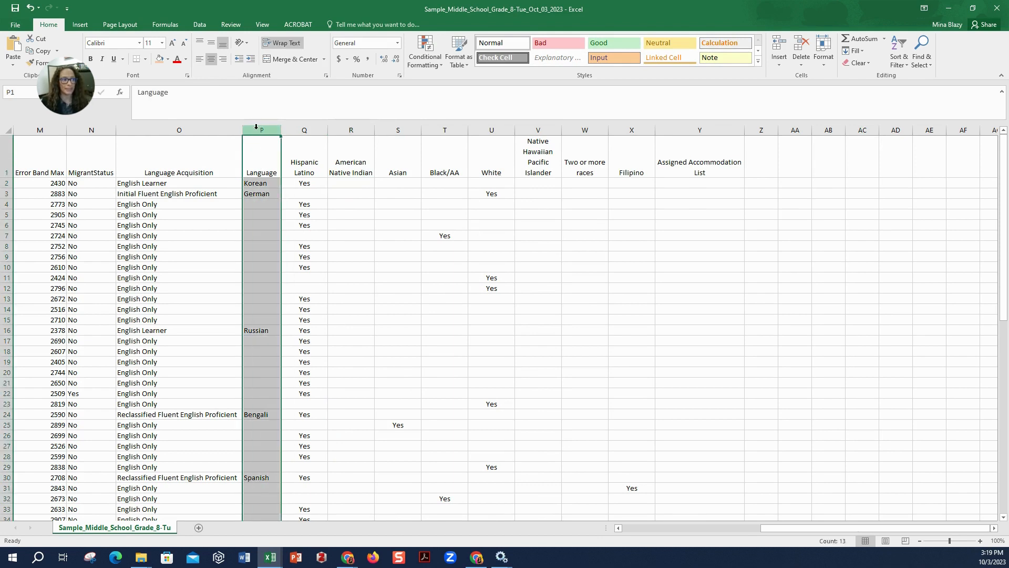
{"action": "left_click", "coordinate": [215, 61]}
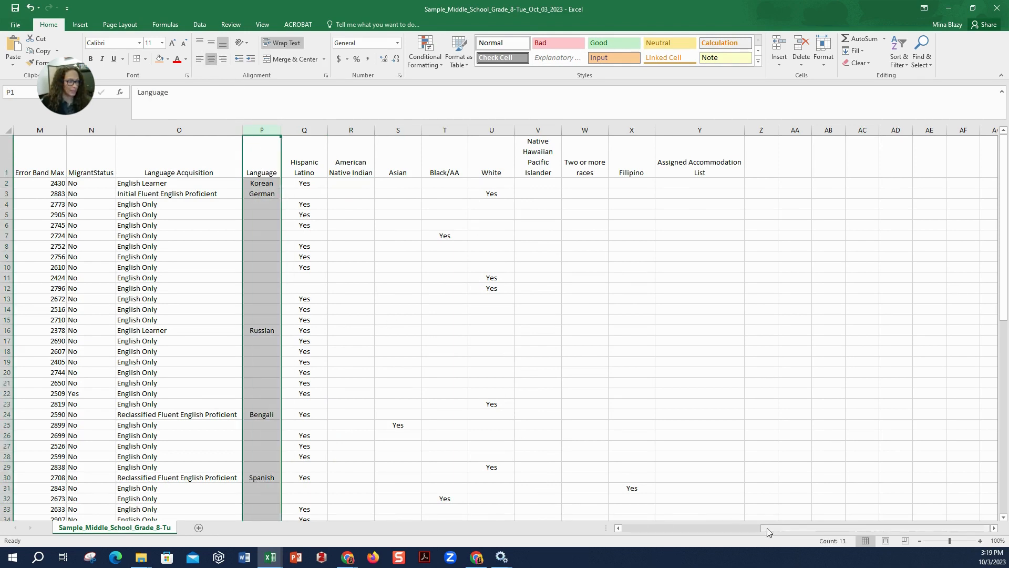
Rename the MigrantStatus column header as Migrant Status
{"action": "left_click_drag", "start_coordinate": [769, 527], "coordinate": [683, 532]}
{"action": "left_click_drag", "start_coordinate": [414, 128], "coordinate": [531, 143]}
{"action": "left_click", "coordinate": [559, 177]}
{"action": "key", "text": "ctrl+Down"}
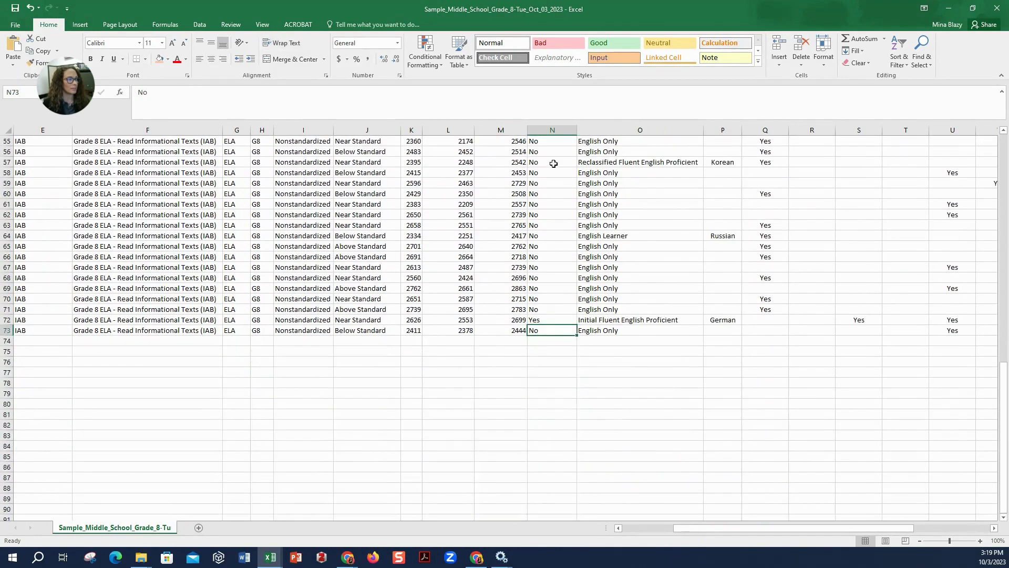
{"action": "scroll", "coordinate": [552, 176], "scroll_direction": "up", "scroll_amount": 18}
{"action": "double_click", "coordinate": [554, 175]}
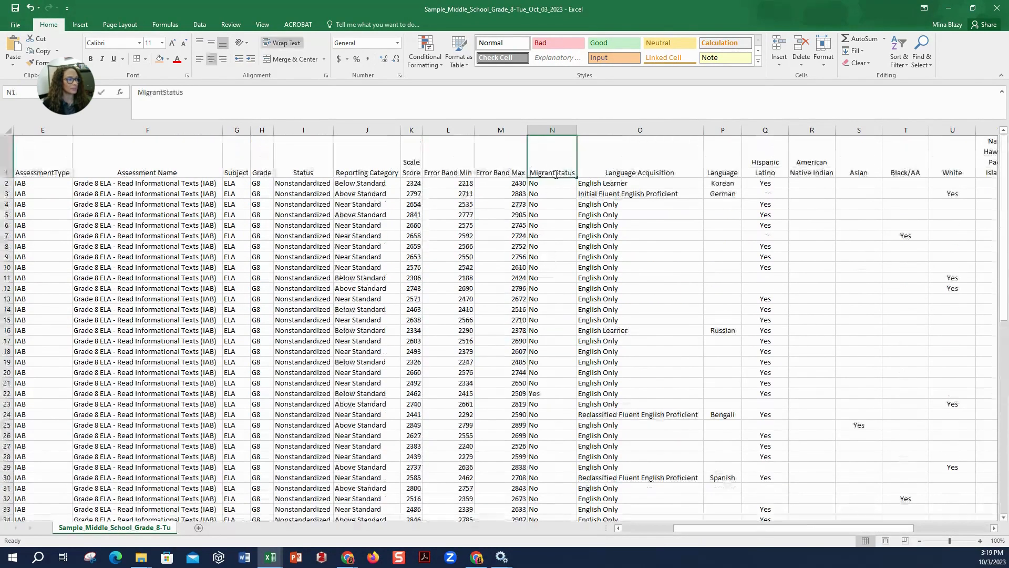
Narrow the Error Band Min, Error Band Max and Migrant Status columns to one equal width and turn off their centering
{"action": "left_click_drag", "start_coordinate": [565, 130], "coordinate": [461, 128]}
{"action": "left_click", "coordinate": [215, 62]}
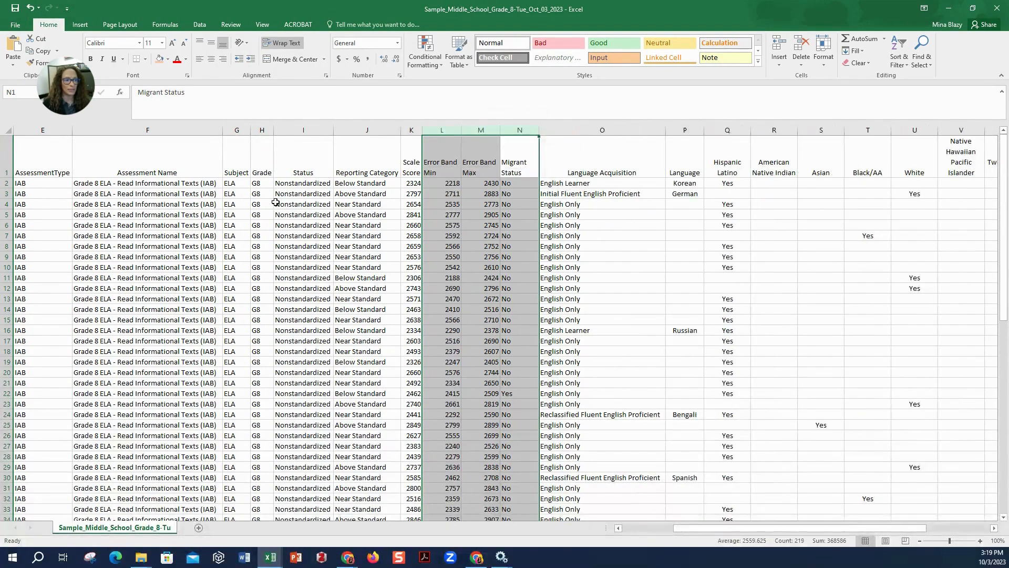
Center the AssessmentType column and rename its header as Assessment Type
{"action": "left_click", "coordinate": [57, 131]}
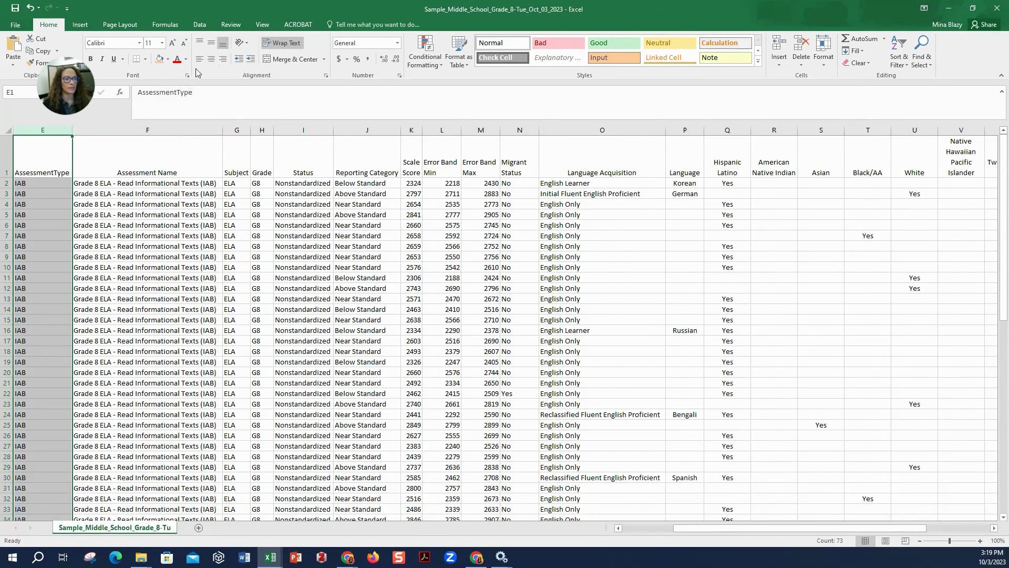
{"action": "left_click", "coordinate": [210, 59]}
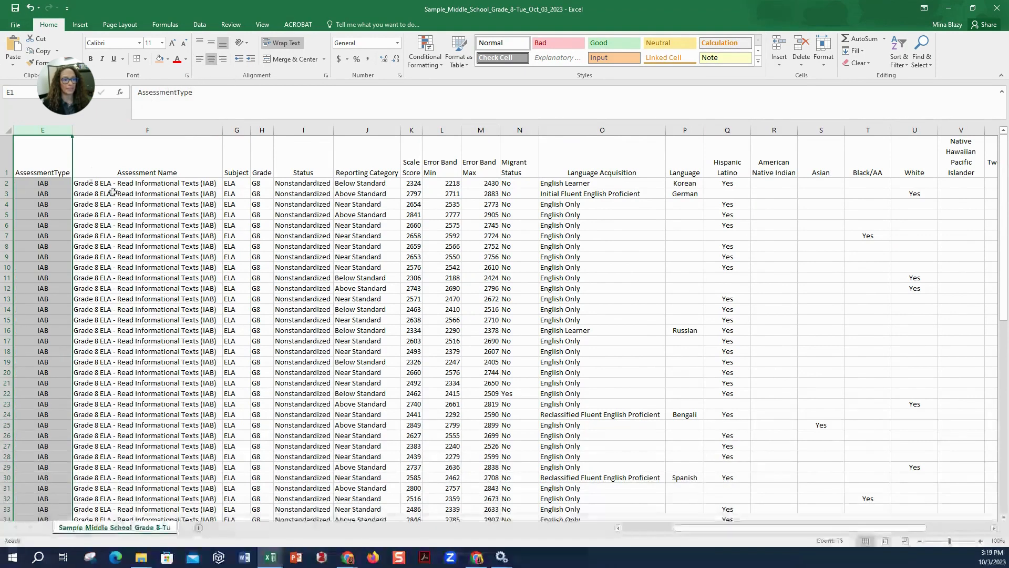
{"action": "double_click", "coordinate": [55, 174]}
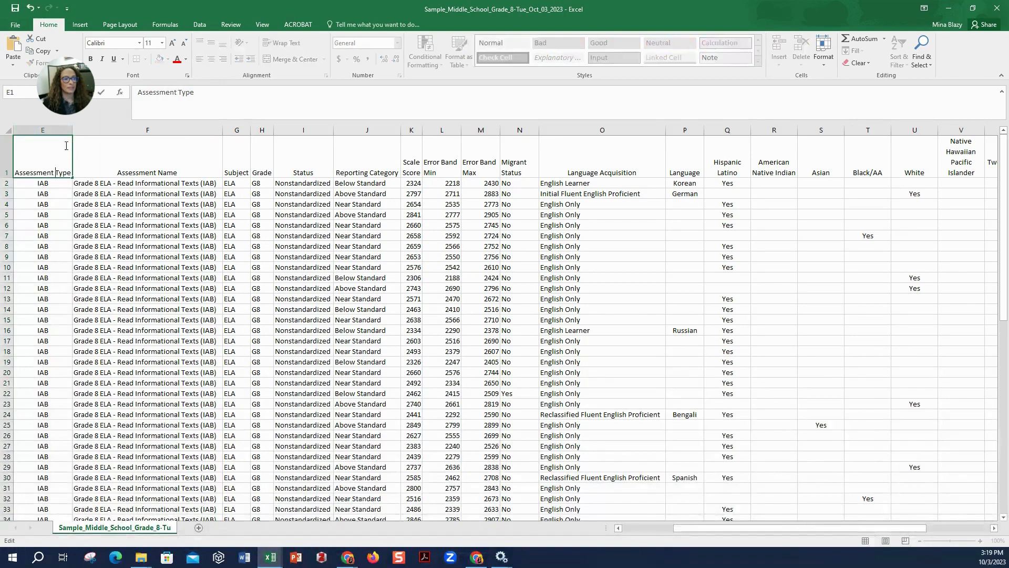
Narrow the Assessment Type column so that its header wraps onto two lines
{"action": "left_click", "coordinate": [73, 130]}
{"action": "left_click_drag", "start_coordinate": [72, 131], "coordinate": [55, 131]}
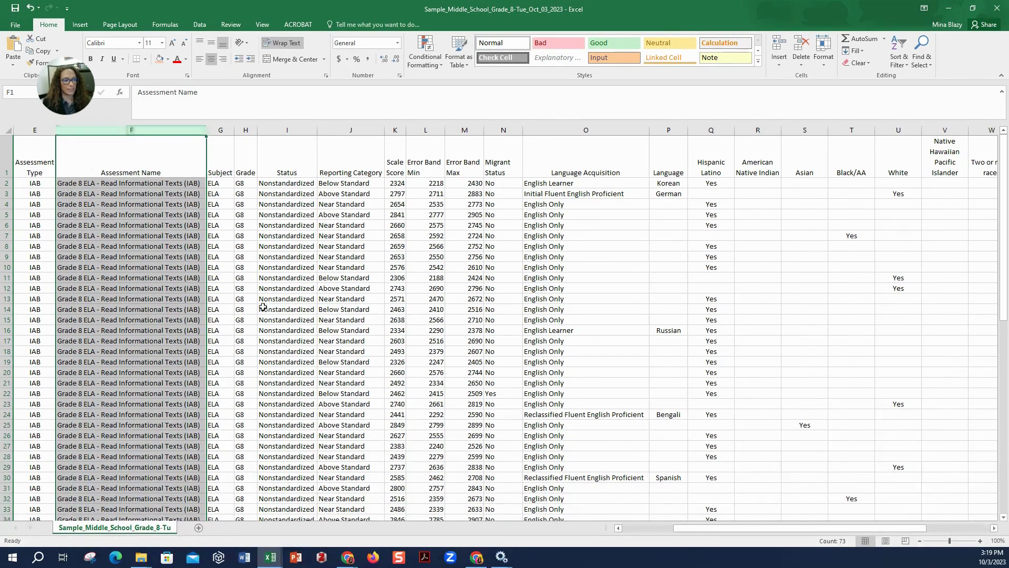
Select the whole sheet and add filters to all of its column headers
{"action": "left_click_drag", "start_coordinate": [731, 530], "coordinate": [497, 526]}
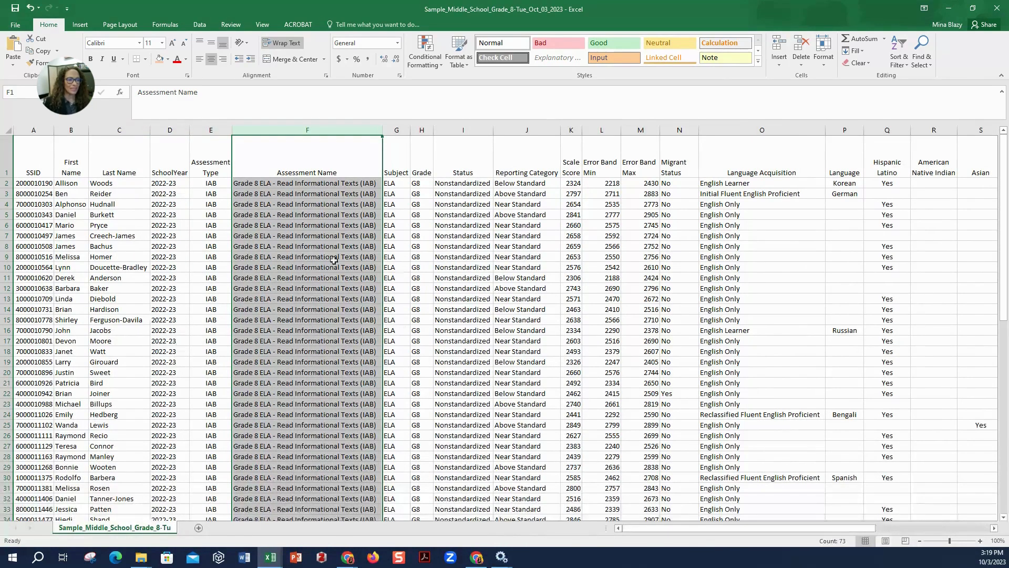
{"action": "left_click", "coordinate": [6, 131]}
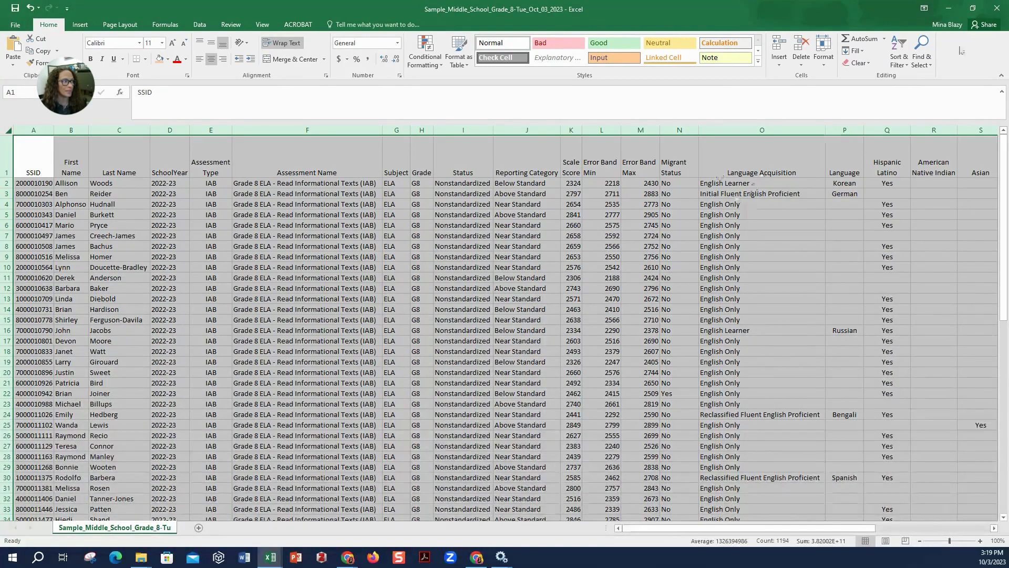
{"action": "left_click", "coordinate": [903, 64]}
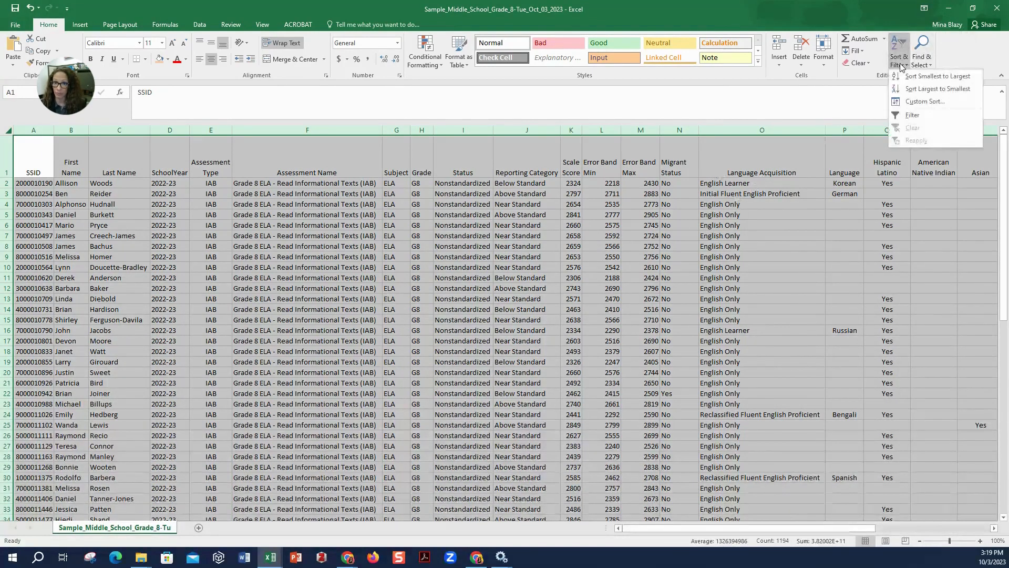
{"action": "left_click", "coordinate": [928, 116]}
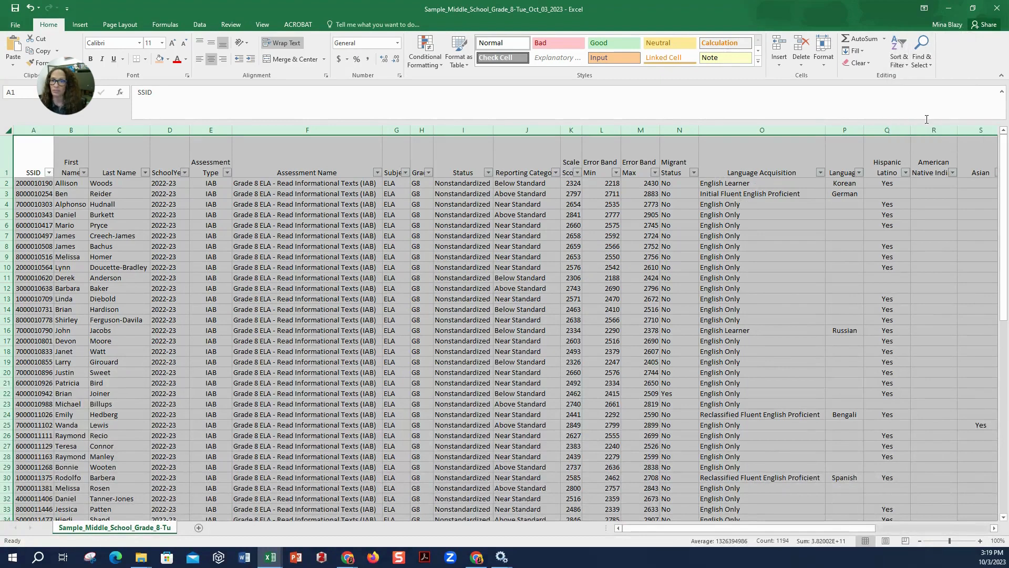
Filter the Reporting Category column to show only Above Standard
{"action": "left_click", "coordinate": [556, 173]}
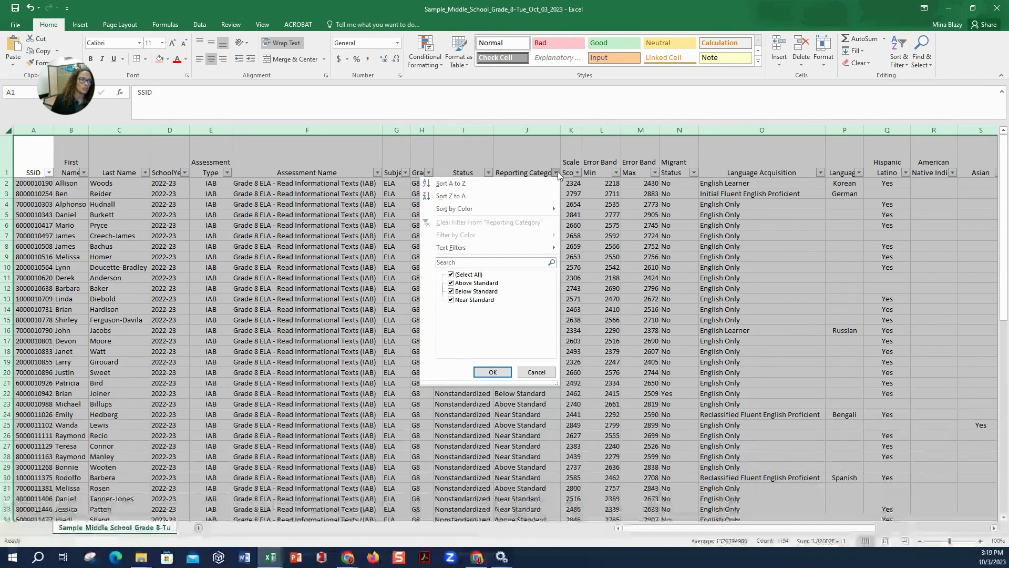
{"action": "left_click", "coordinate": [472, 276]}
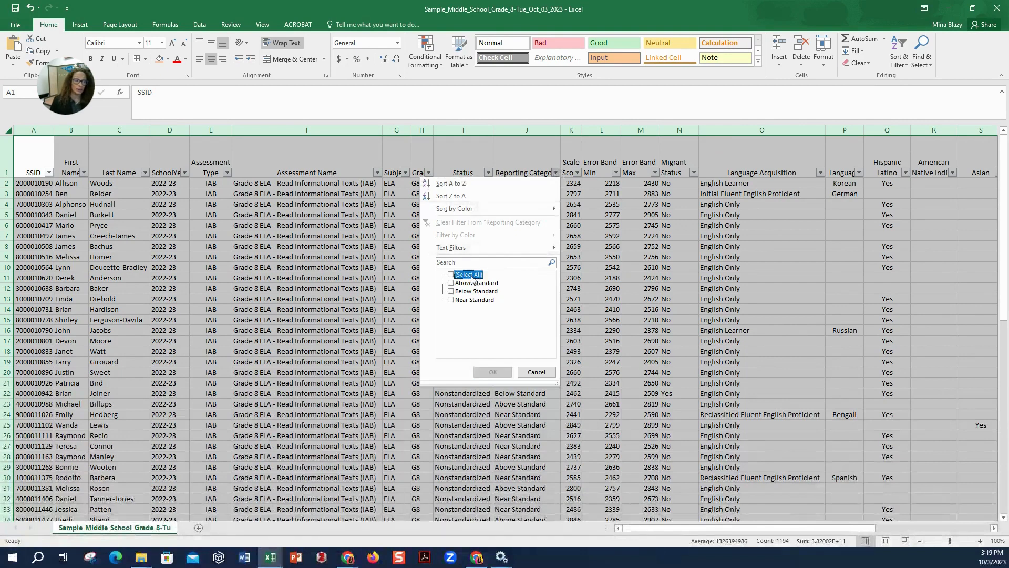
{"action": "left_click", "coordinate": [475, 284]}
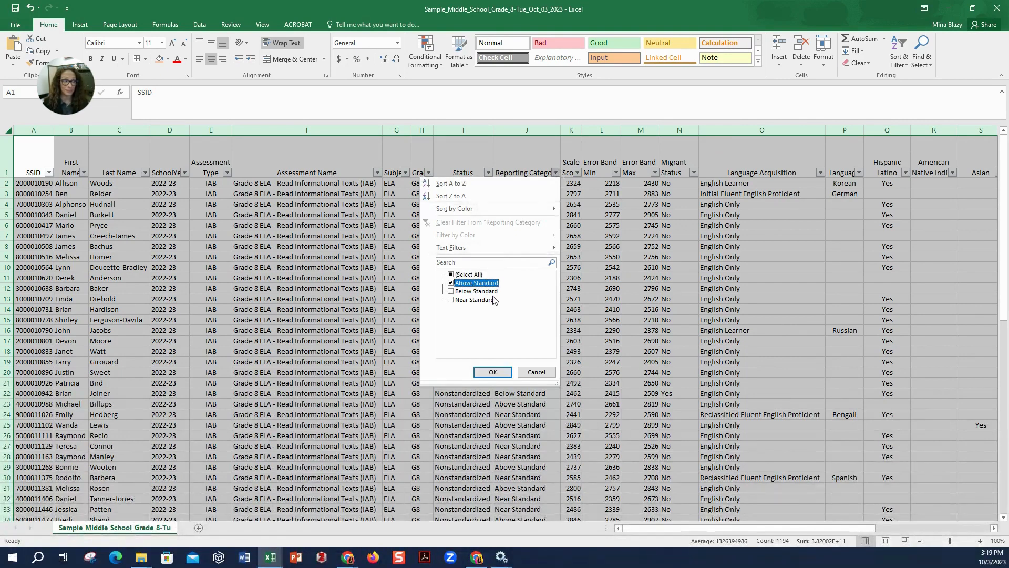
{"action": "left_click", "coordinate": [492, 372]}
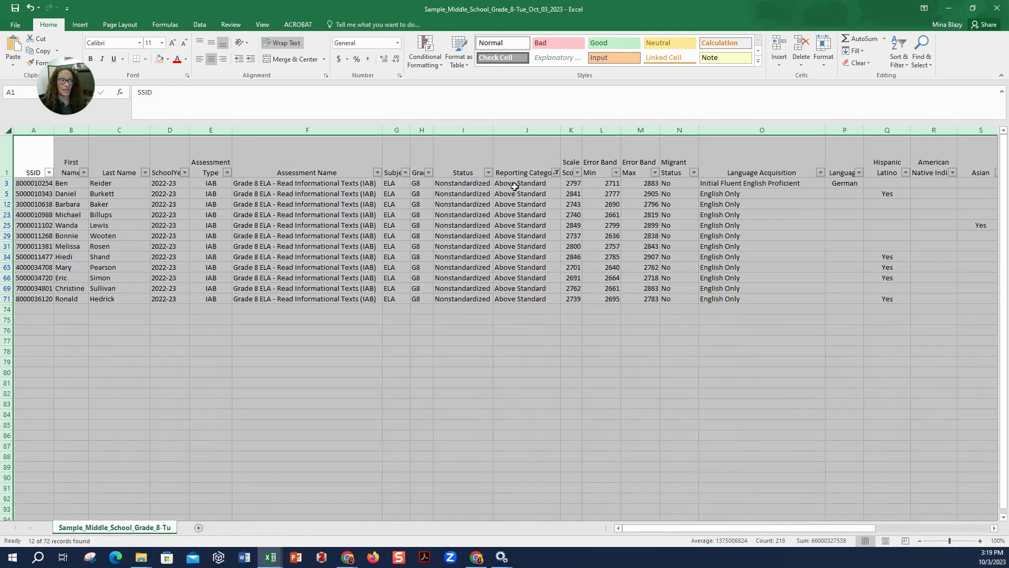
Change the Reporting Category filter to show only Below Standard instead of Above Standard
{"action": "left_click", "coordinate": [556, 173]}
{"action": "left_click", "coordinate": [476, 291]}
{"action": "left_click", "coordinate": [476, 282]}
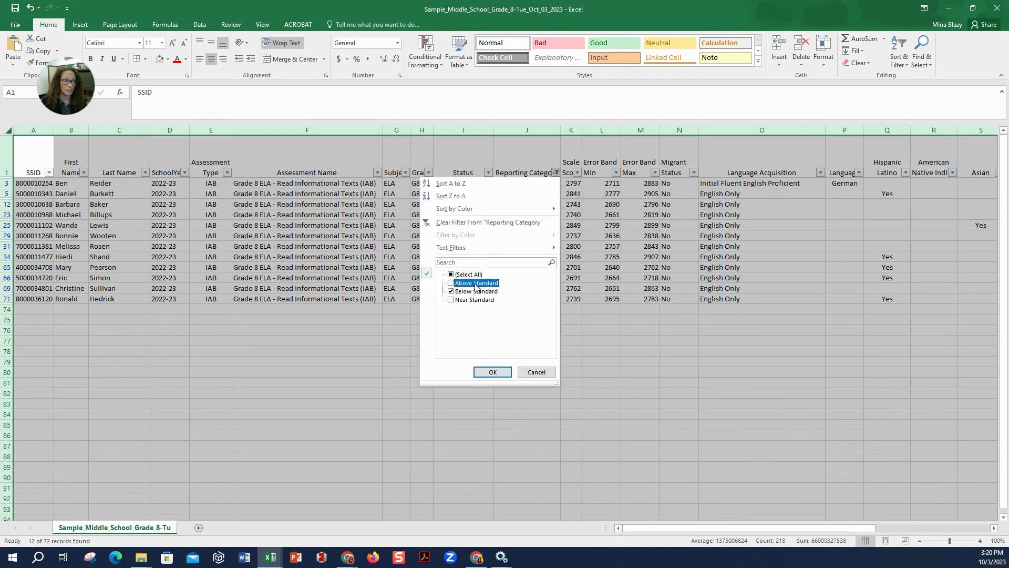
{"action": "left_click", "coordinate": [494, 372]}
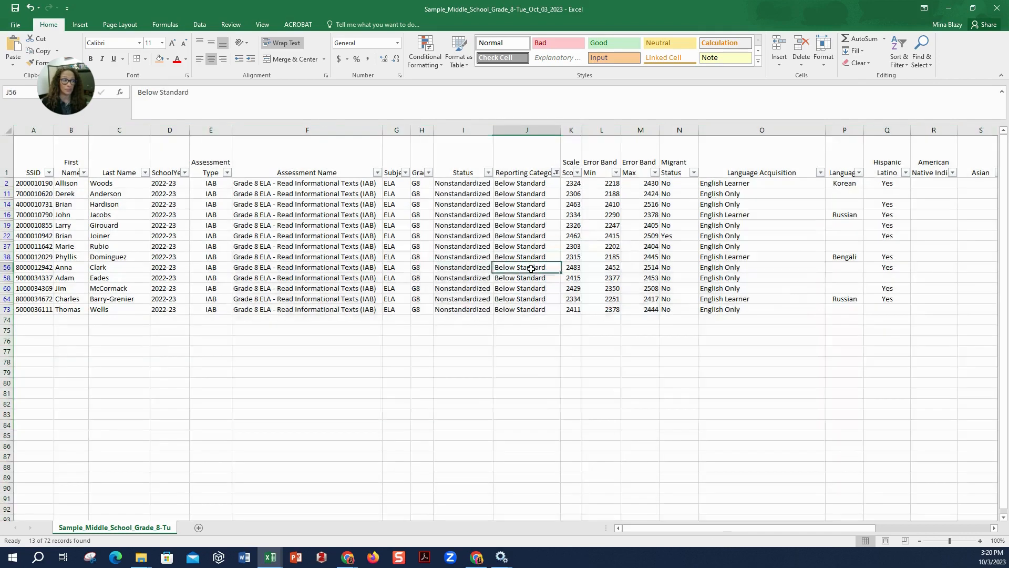
Select all values in the Reporting Category filter to show every record again
{"action": "left_click", "coordinate": [532, 269]}
{"action": "left_click", "coordinate": [555, 173]}
{"action": "left_click", "coordinate": [476, 300]}
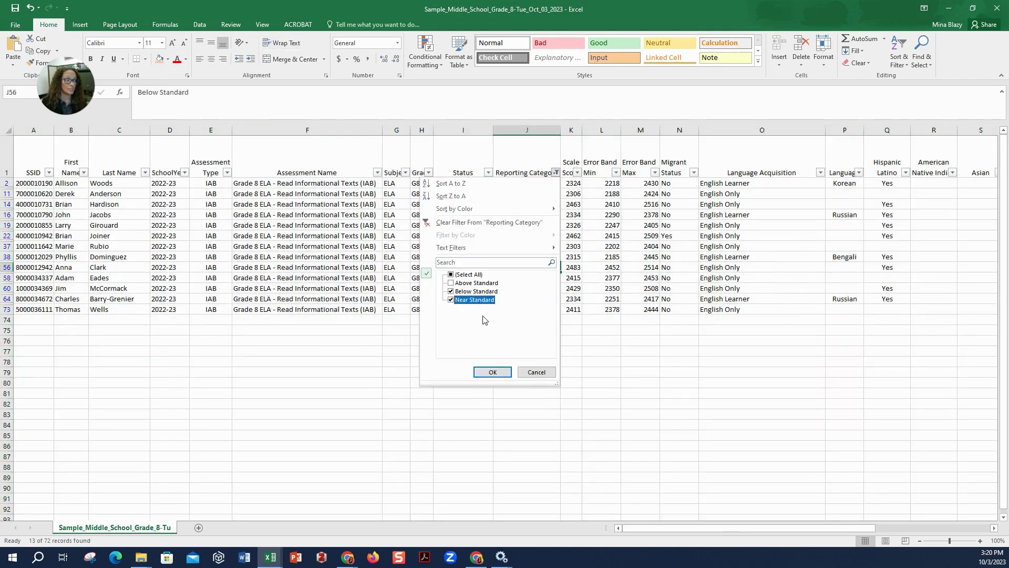
{"action": "left_click", "coordinate": [462, 275]}
{"action": "left_click", "coordinate": [499, 369]}
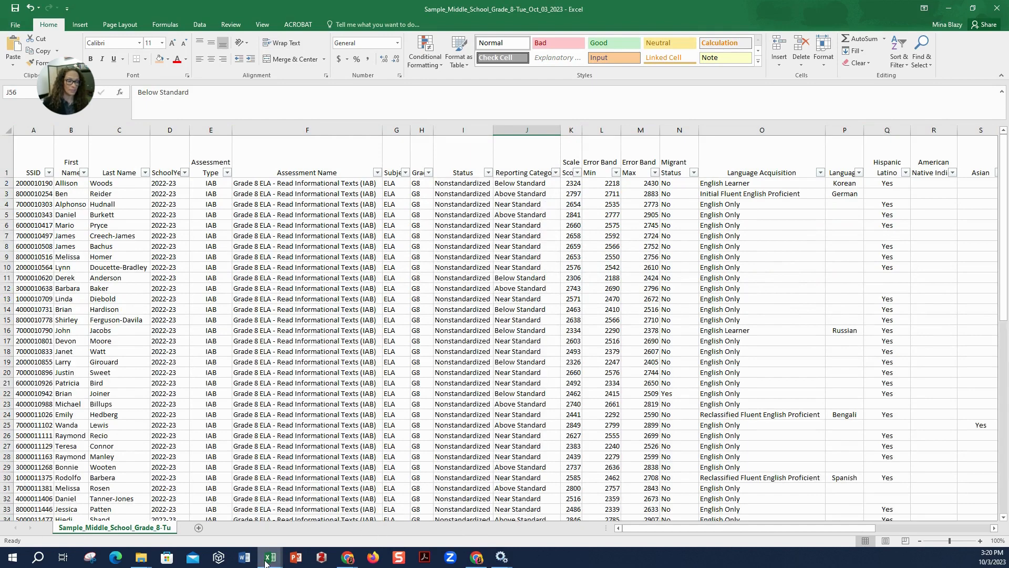
Switch to the Sample ELA IAB dta workbook and filter the Language Acq column to show only English Learner
{"action": "mouse_move", "coordinate": [267, 561]}
{"action": "left_click", "coordinate": [270, 505]}
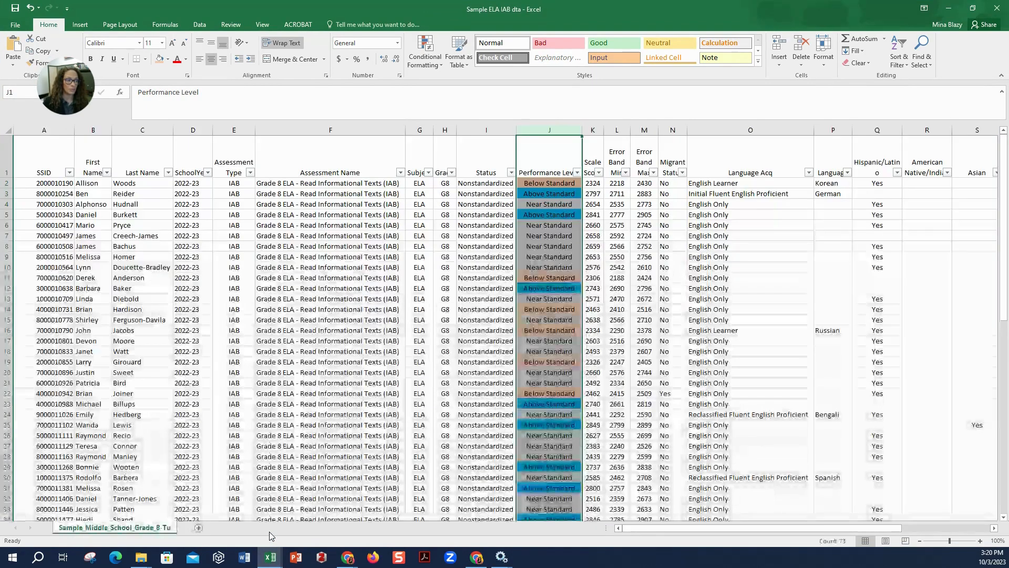
{"action": "left_click", "coordinate": [266, 456]}
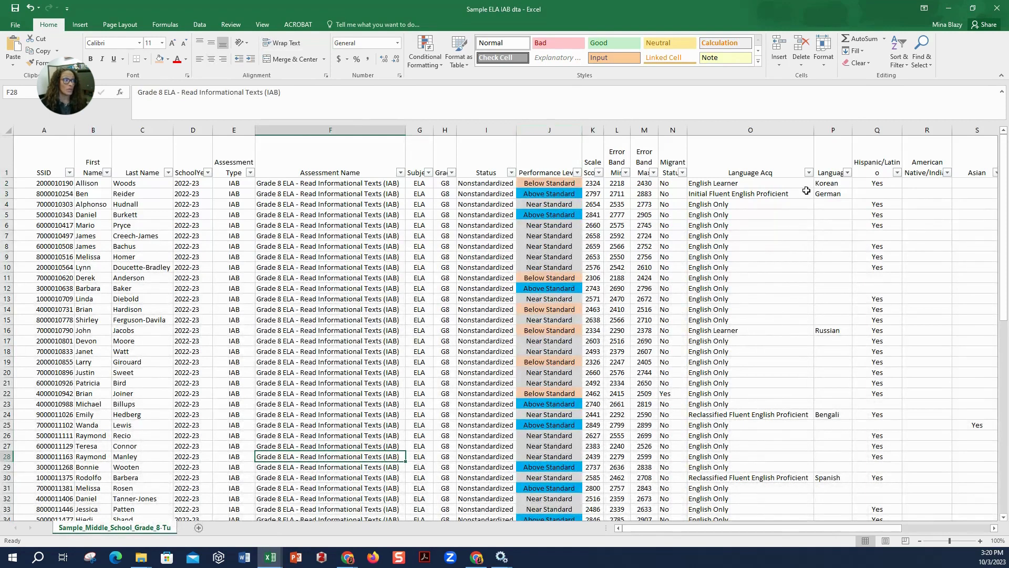
{"action": "left_click", "coordinate": [809, 172]}
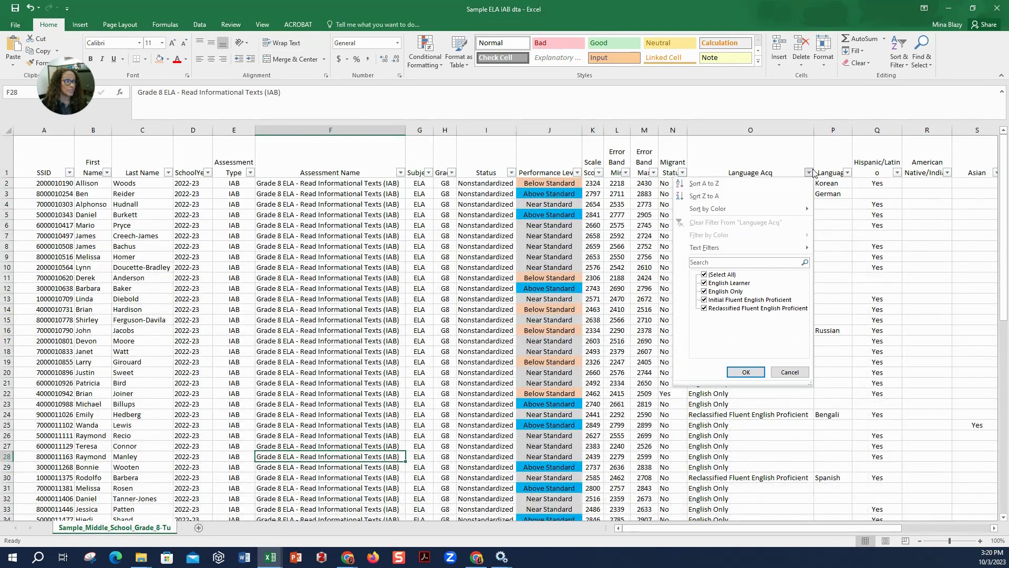
{"action": "left_click", "coordinate": [719, 276]}
{"action": "left_click", "coordinate": [719, 283]}
{"action": "left_click", "coordinate": [746, 372]}
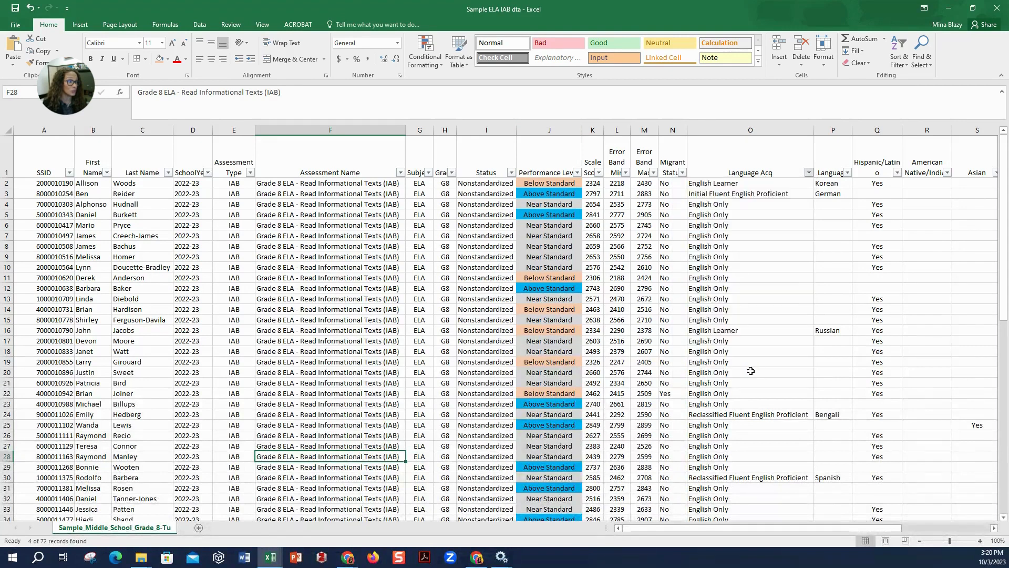
Fill the visible English Learner cells in the Language Acq column with bright purple and make their text white
{"action": "left_click_drag", "start_coordinate": [718, 183], "coordinate": [728, 217]}
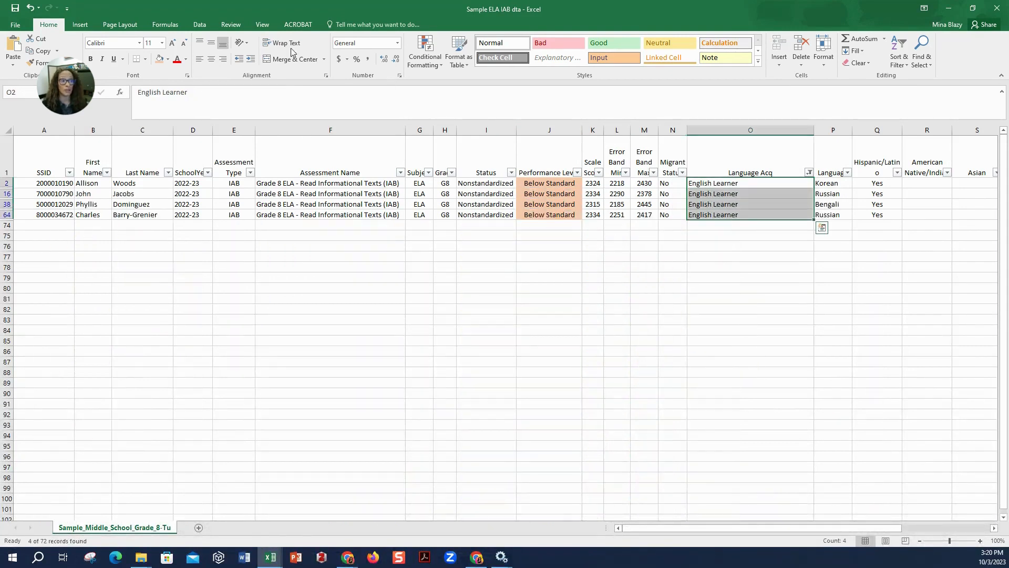
{"action": "left_click", "coordinate": [167, 60]}
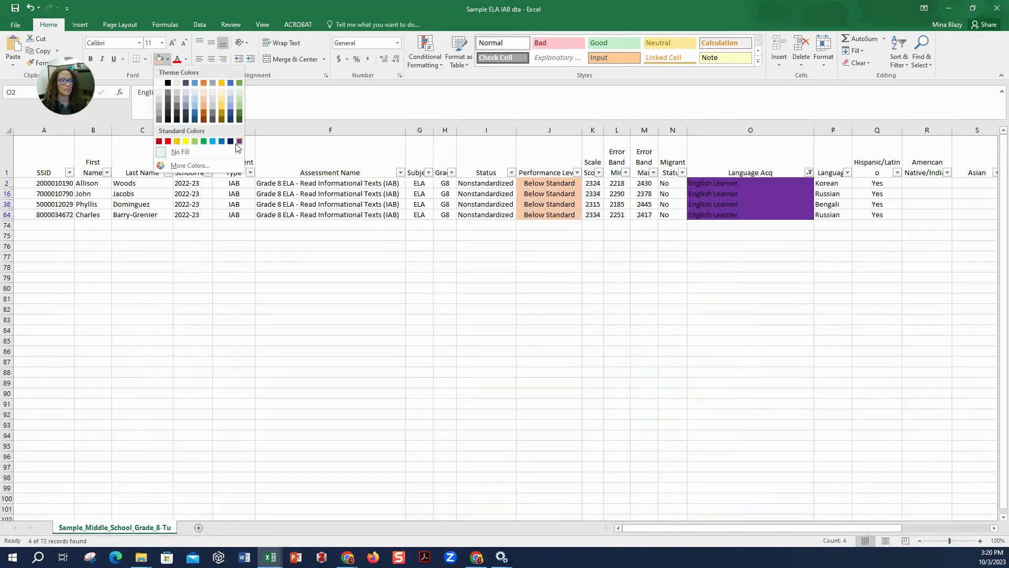
{"action": "left_click", "coordinate": [191, 165]}
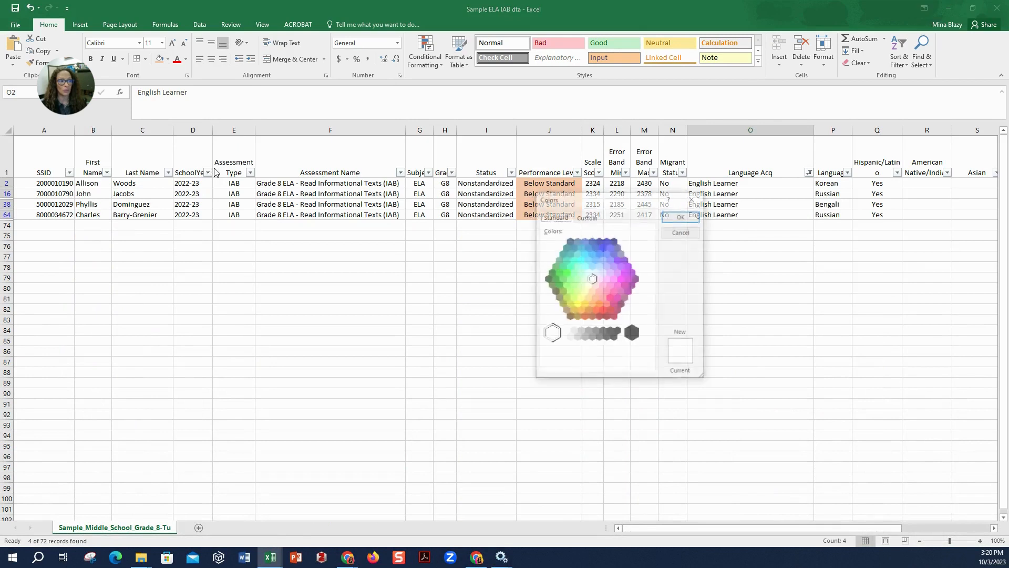
{"action": "left_click", "coordinate": [630, 269]}
{"action": "left_click", "coordinate": [682, 216]}
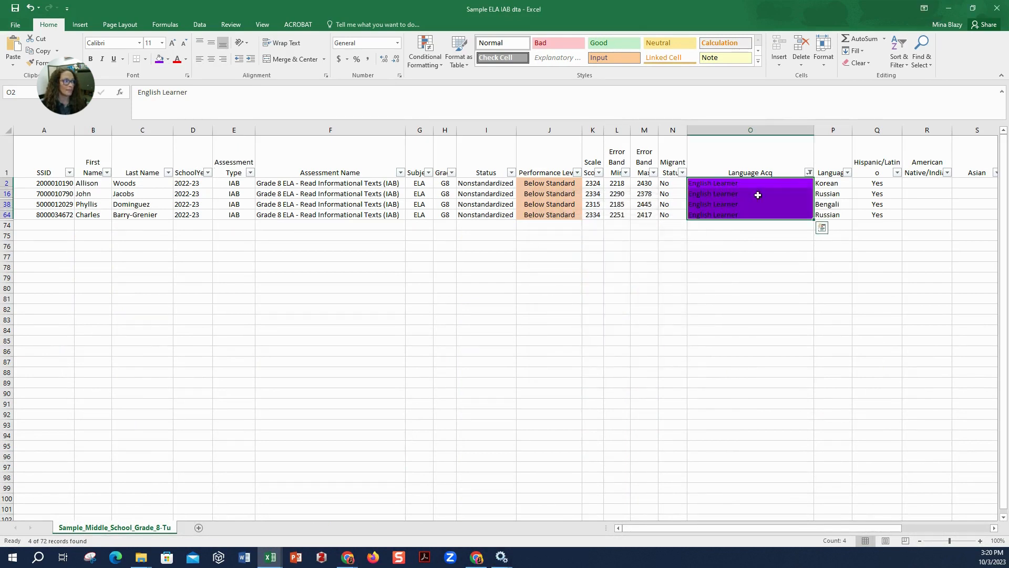
{"action": "left_click", "coordinate": [187, 60]}
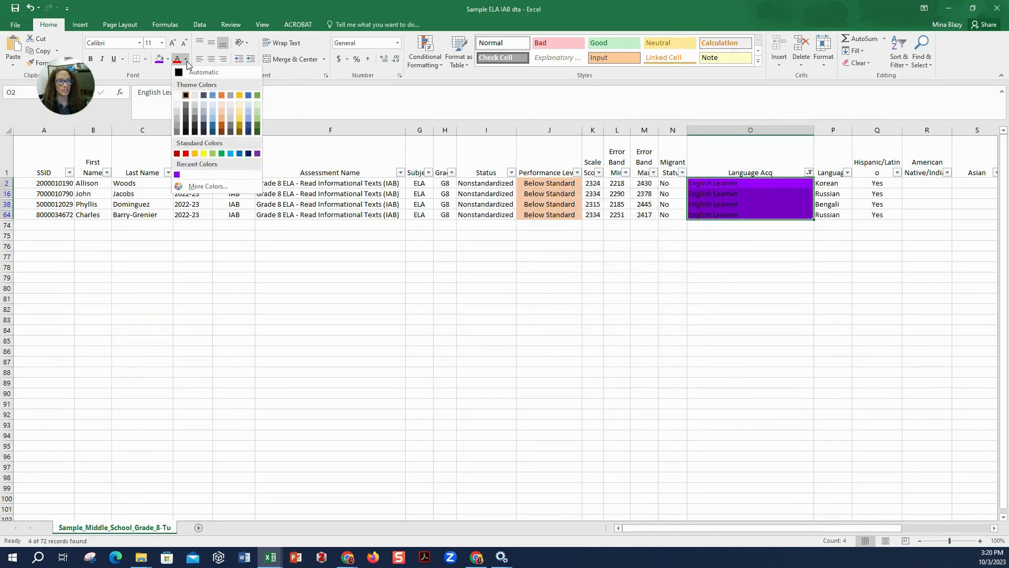
{"action": "left_click", "coordinate": [177, 95]}
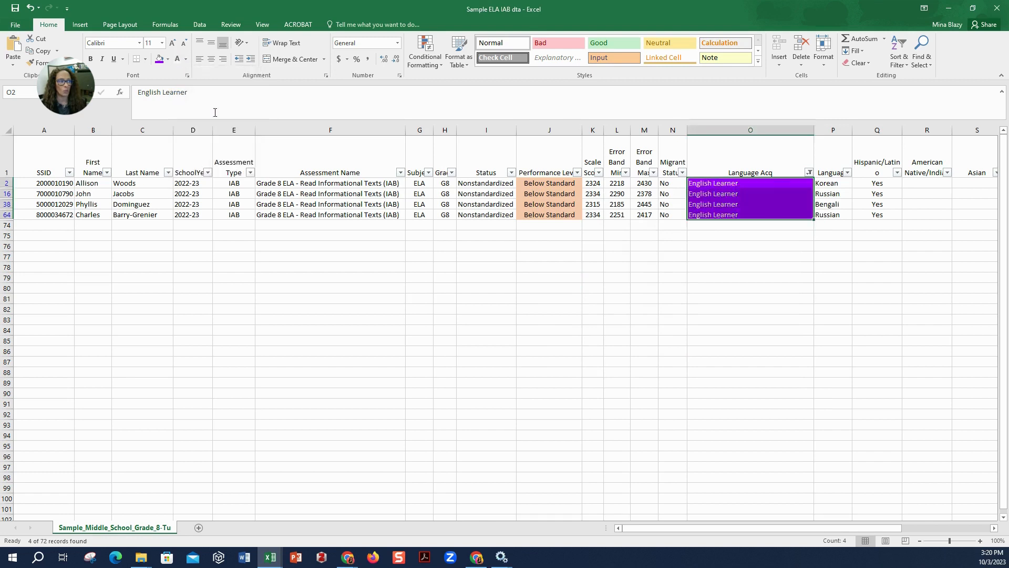
Change the Language Acq filter to show only Initial Fluent English Proficient instead of English Learner
{"action": "left_click", "coordinate": [809, 173]}
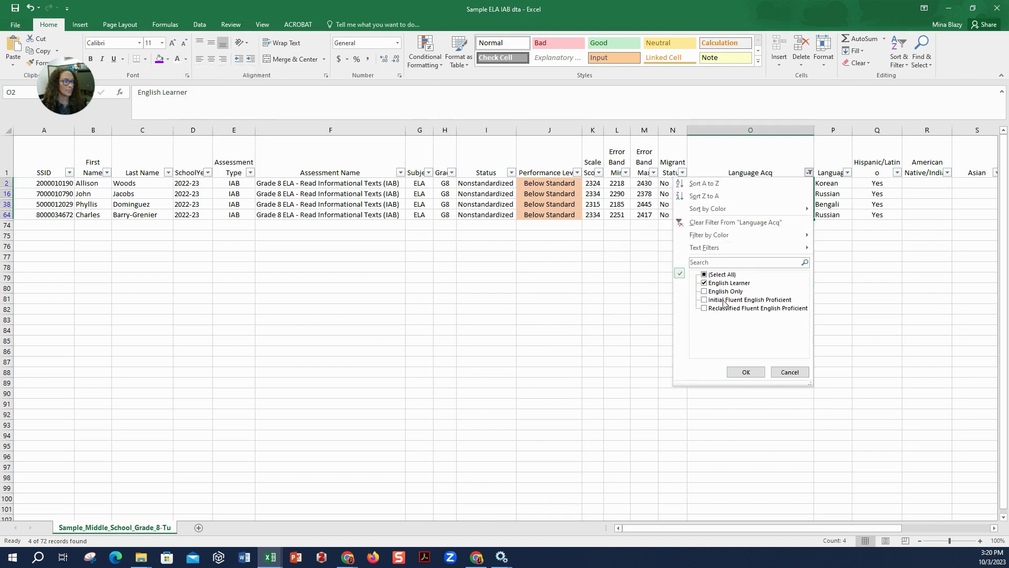
{"action": "left_click", "coordinate": [705, 283]}
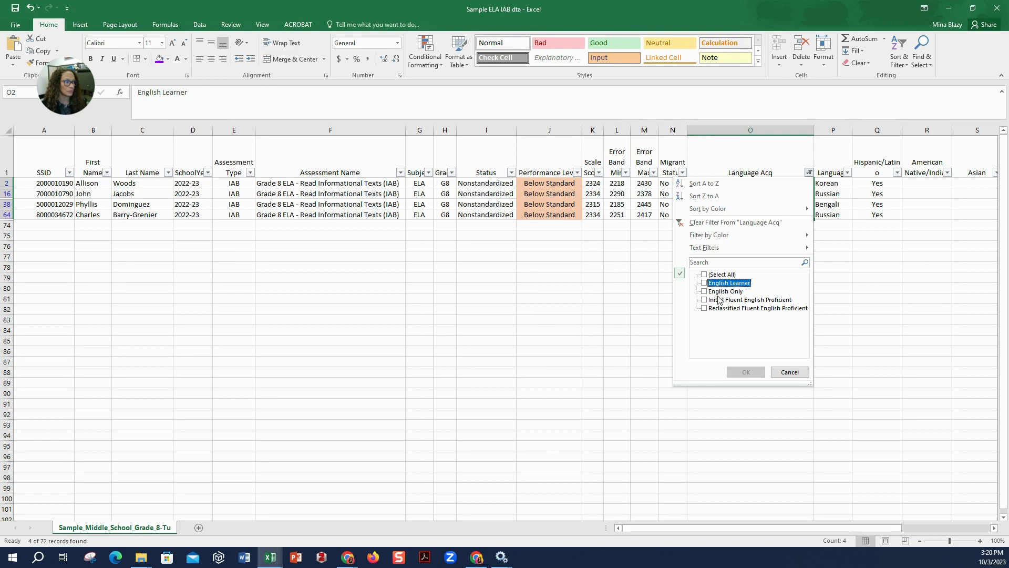
{"action": "left_click", "coordinate": [720, 300]}
{"action": "left_click", "coordinate": [746, 372]}
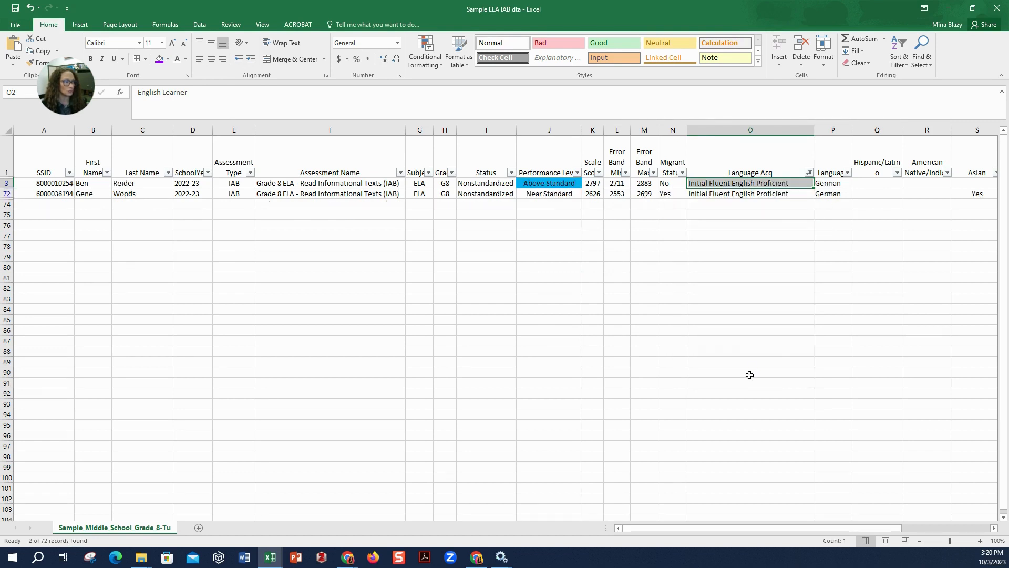
Fill the visible Initial Fluent English Proficient cells with a light purple custom color
{"action": "left_click_drag", "start_coordinate": [733, 184], "coordinate": [736, 194]}
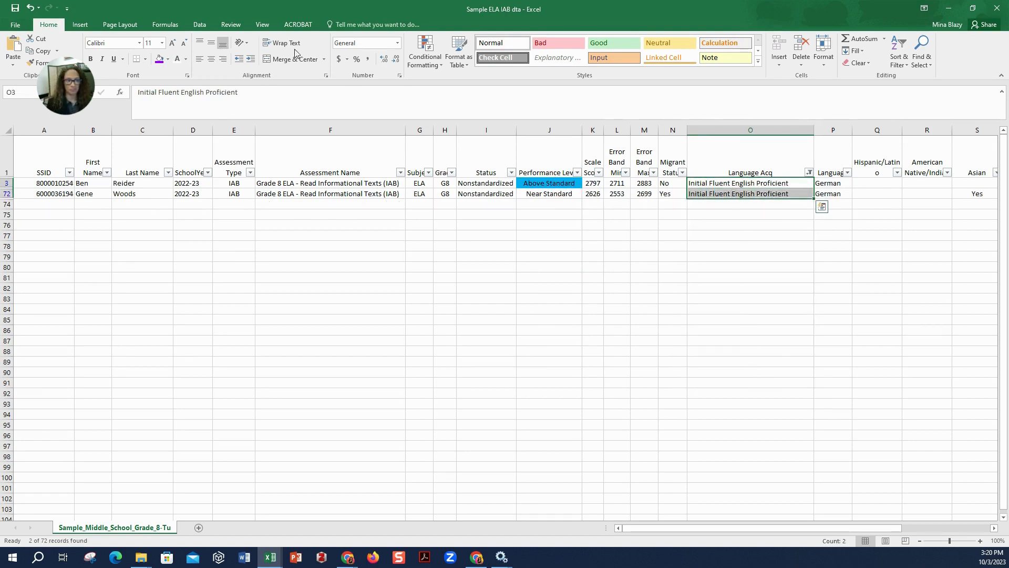
{"action": "left_click", "coordinate": [168, 59]}
{"action": "left_click", "coordinate": [181, 187]}
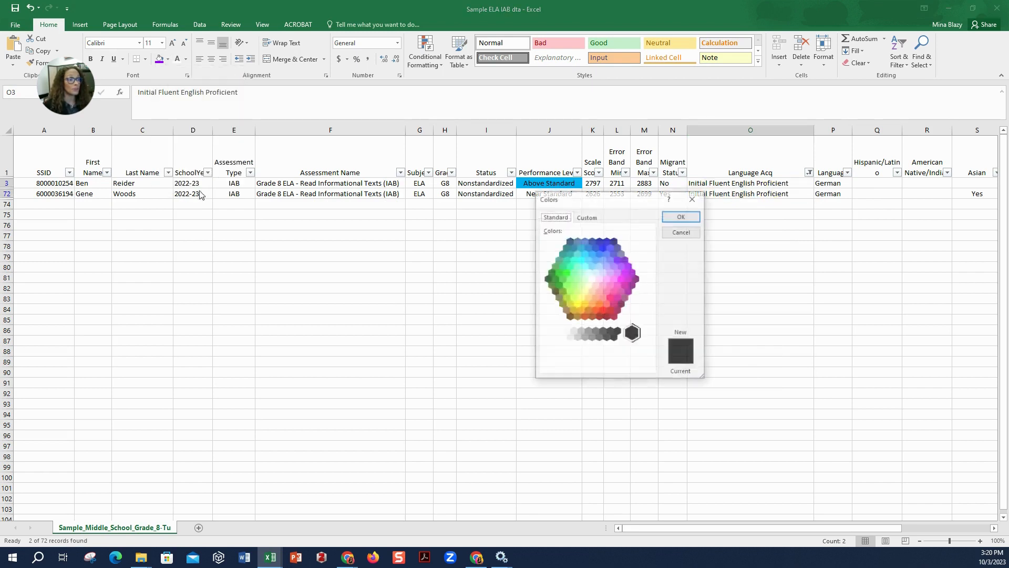
{"action": "left_click", "coordinate": [611, 272]}
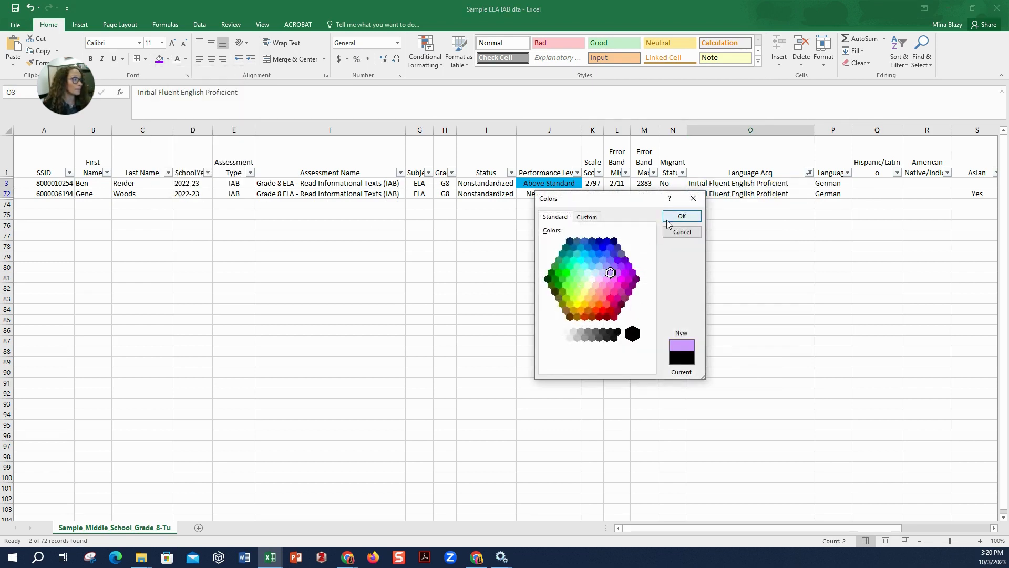
{"action": "left_click", "coordinate": [678, 218]}
Filter Language Acq to only Reclassified Fluent English Proficient and format those cells with a dark purple fill and white text
{"action": "left_click", "coordinate": [809, 172]}
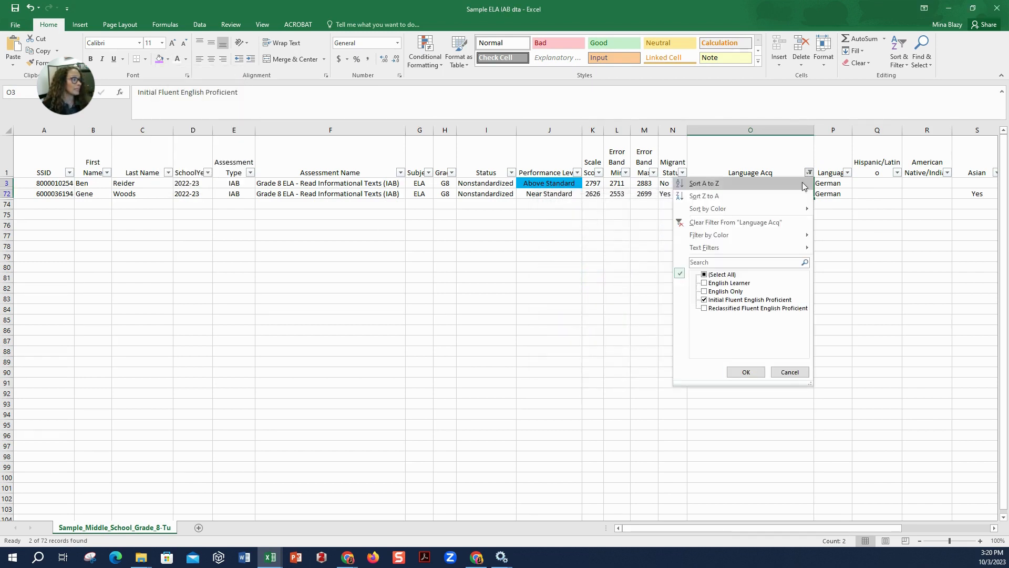
{"action": "left_click", "coordinate": [745, 372]}
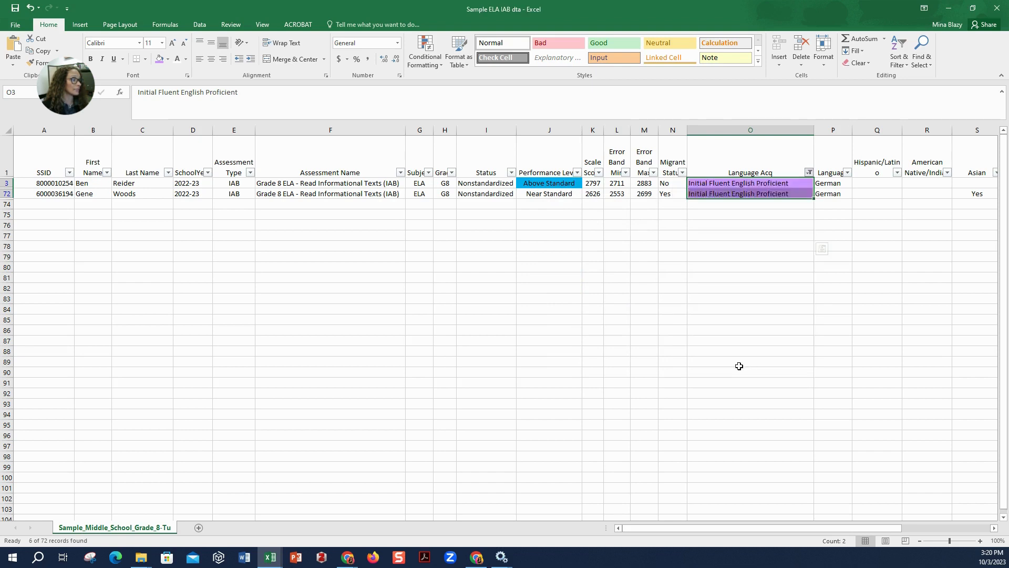
{"action": "left_click", "coordinate": [169, 60]}
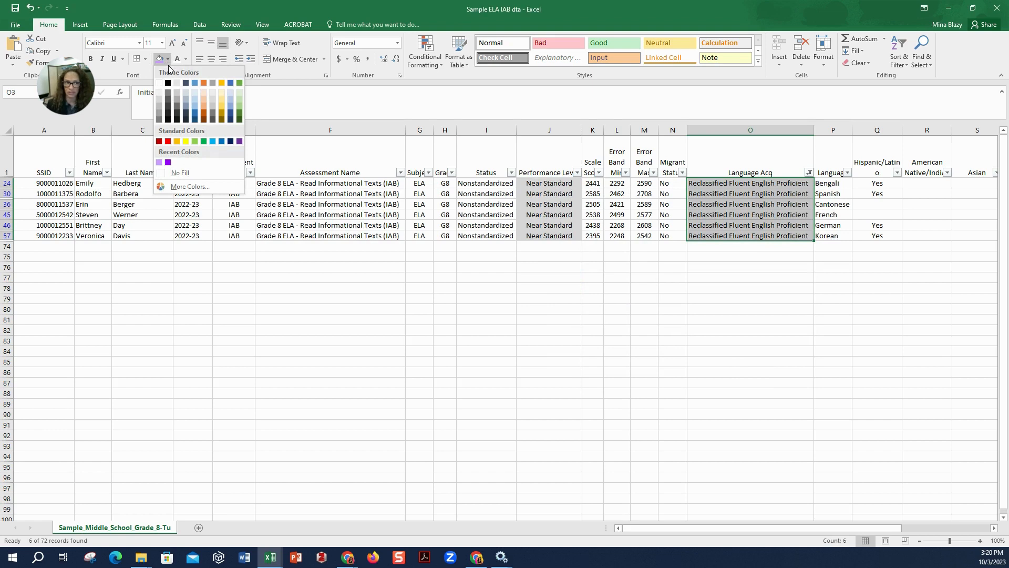
{"action": "left_click", "coordinate": [187, 187]}
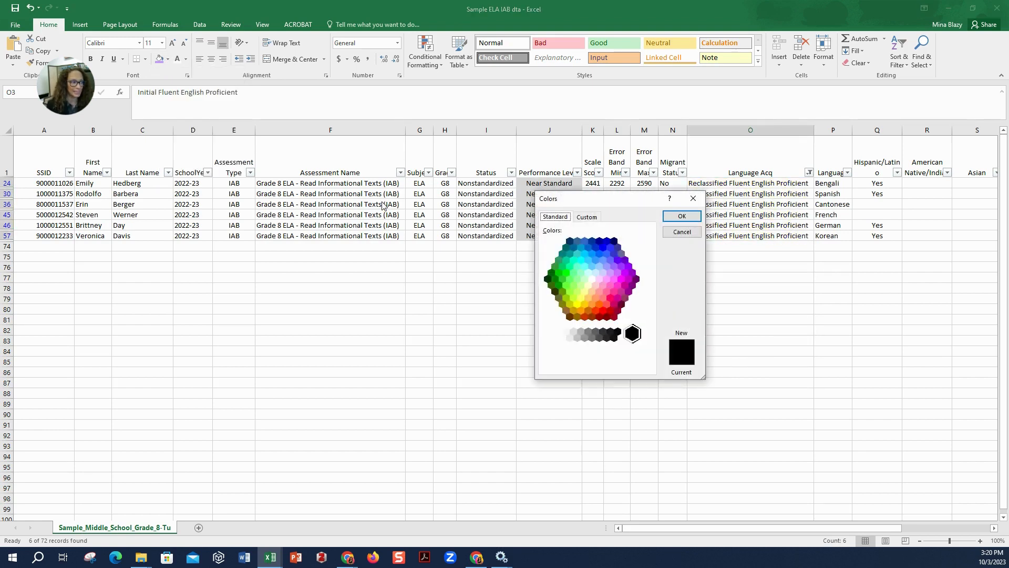
{"action": "left_click", "coordinate": [633, 288]}
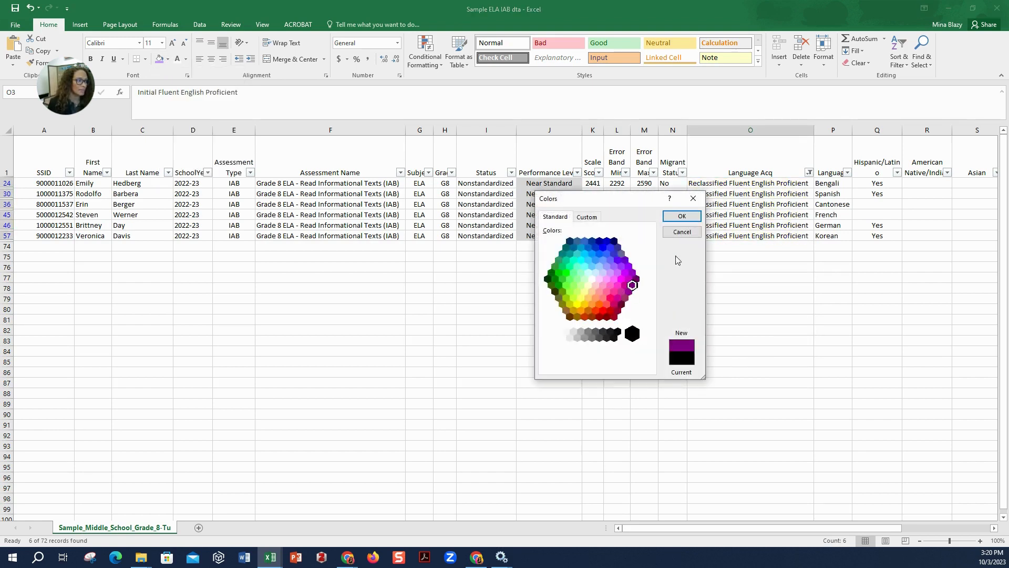
{"action": "left_click", "coordinate": [681, 216]}
{"action": "left_click", "coordinate": [178, 59]}
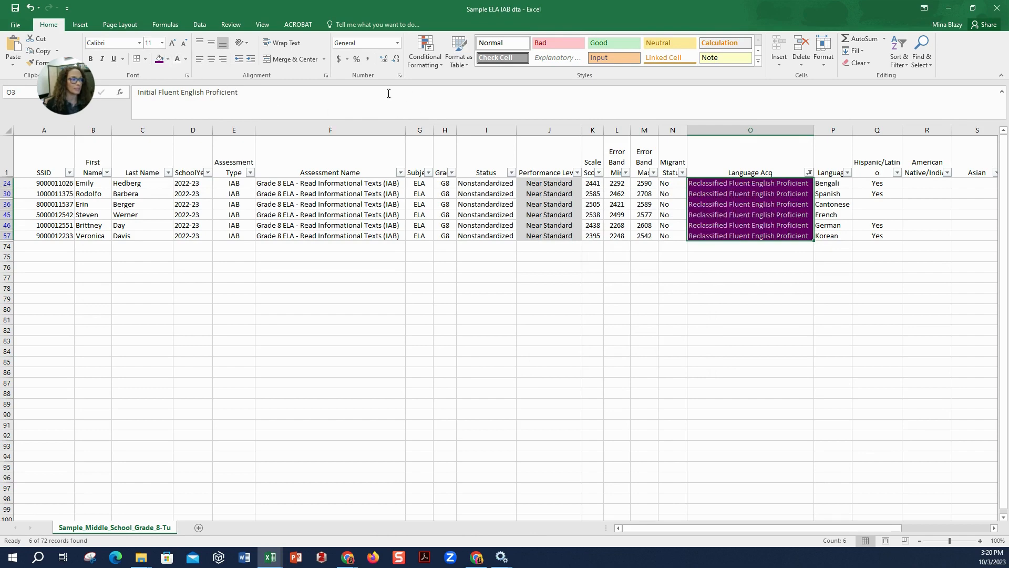
Select all values in the Language Acq filter to show every record again
{"action": "left_click", "coordinate": [810, 174]}
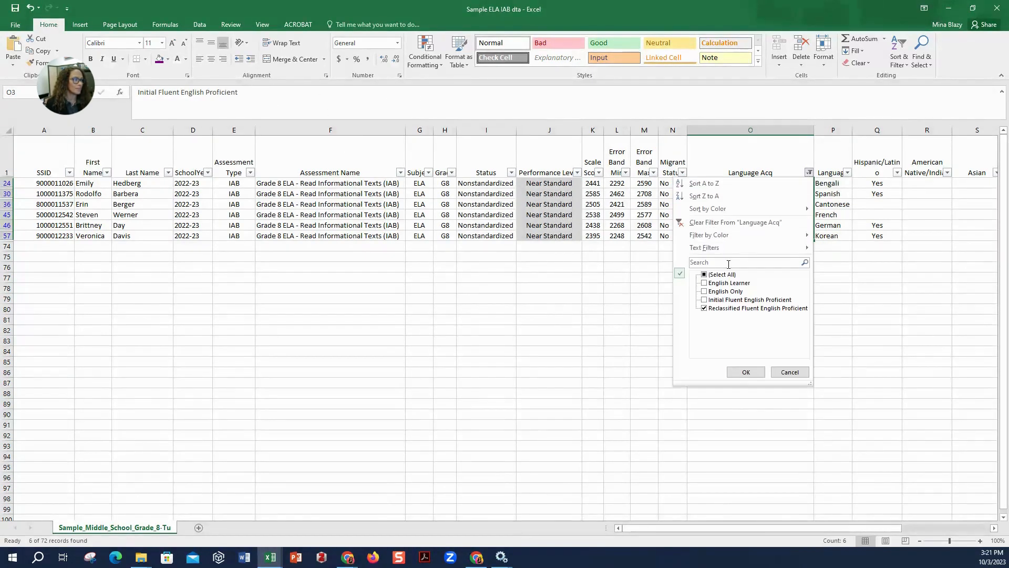
{"action": "left_click", "coordinate": [711, 277]}
{"action": "left_click", "coordinate": [760, 374]}
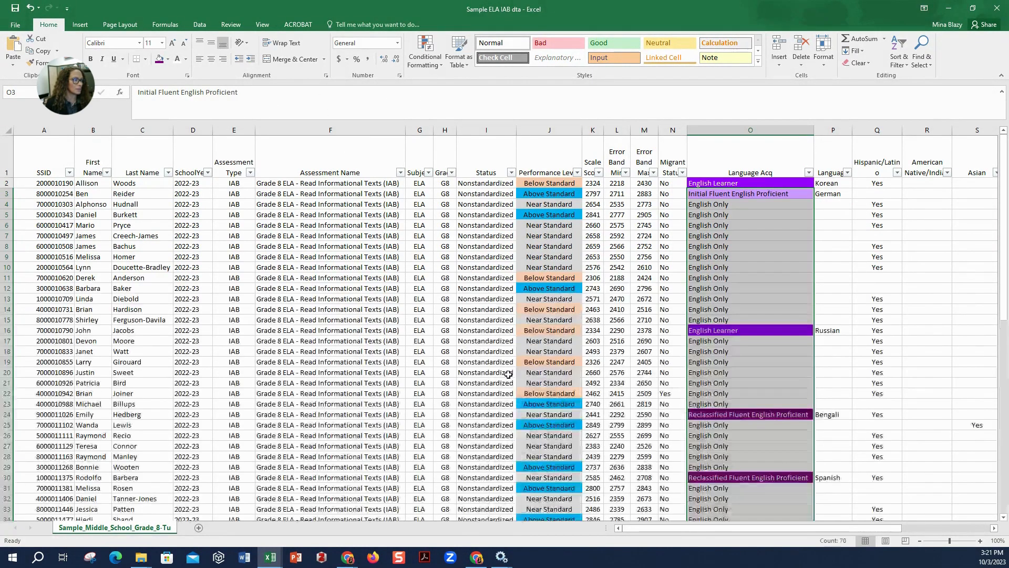
{"action": "left_click", "coordinate": [529, 373]}
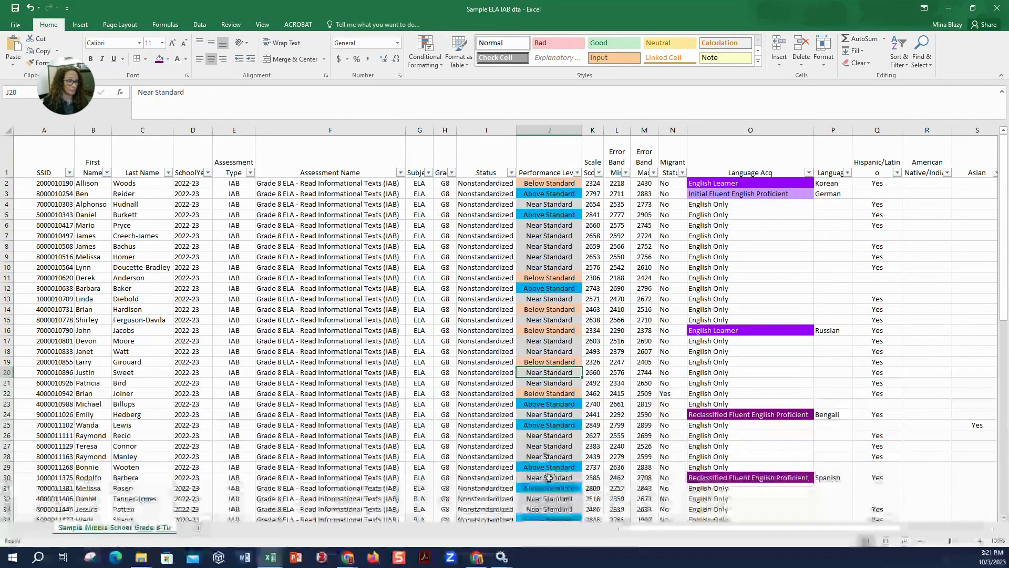
Change the Hispanic/Latino column header to "Hispanic Latino" and narrow the column slightly
{"action": "left_click_drag", "start_coordinate": [687, 528], "coordinate": [791, 511]}
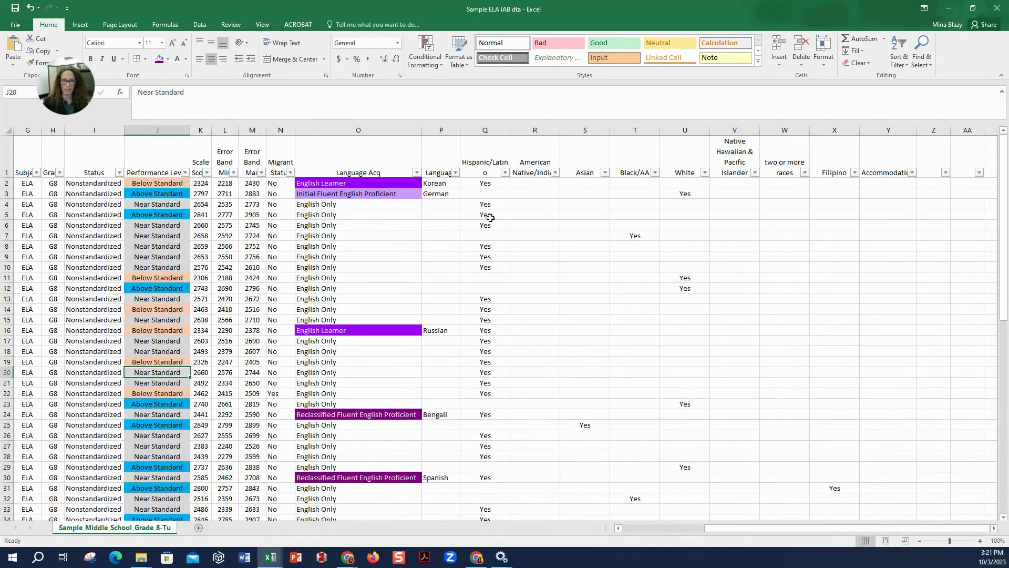
{"action": "double_click", "coordinate": [490, 163]}
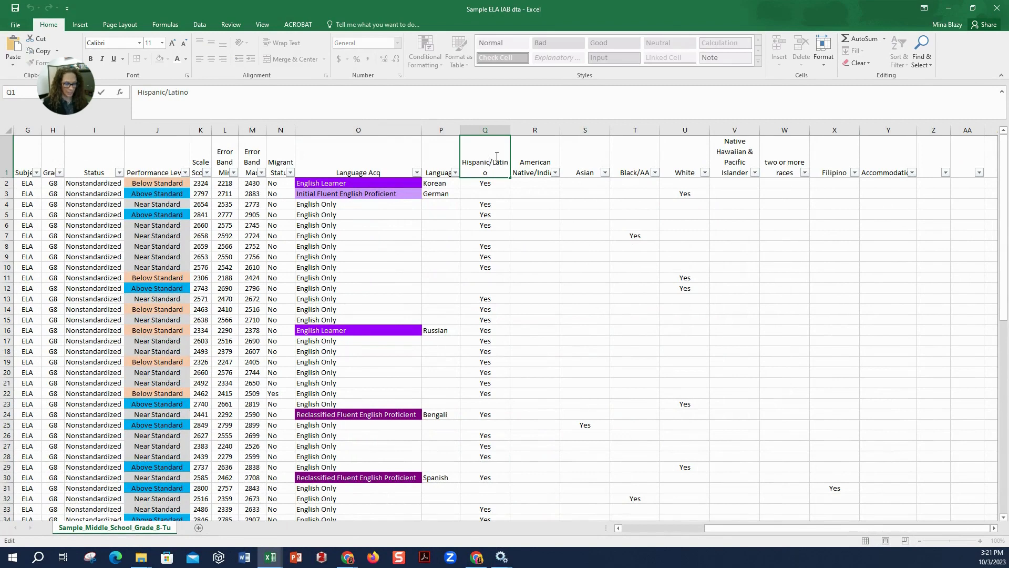
{"action": "key", "text": "BackSpace"}
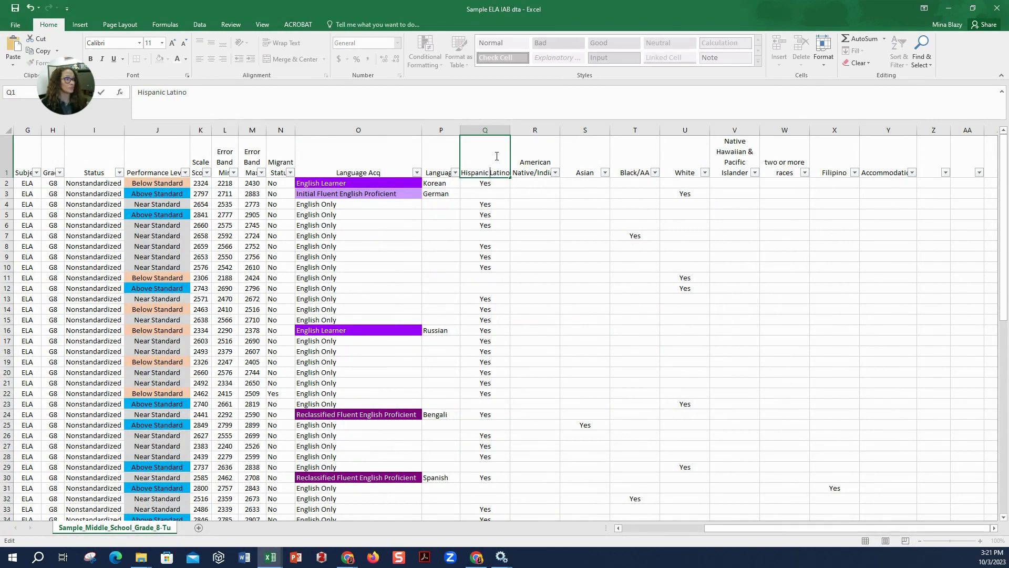
{"action": "key", "text": "Return"}
{"action": "left_click_drag", "start_coordinate": [511, 131], "coordinate": [509, 131]}
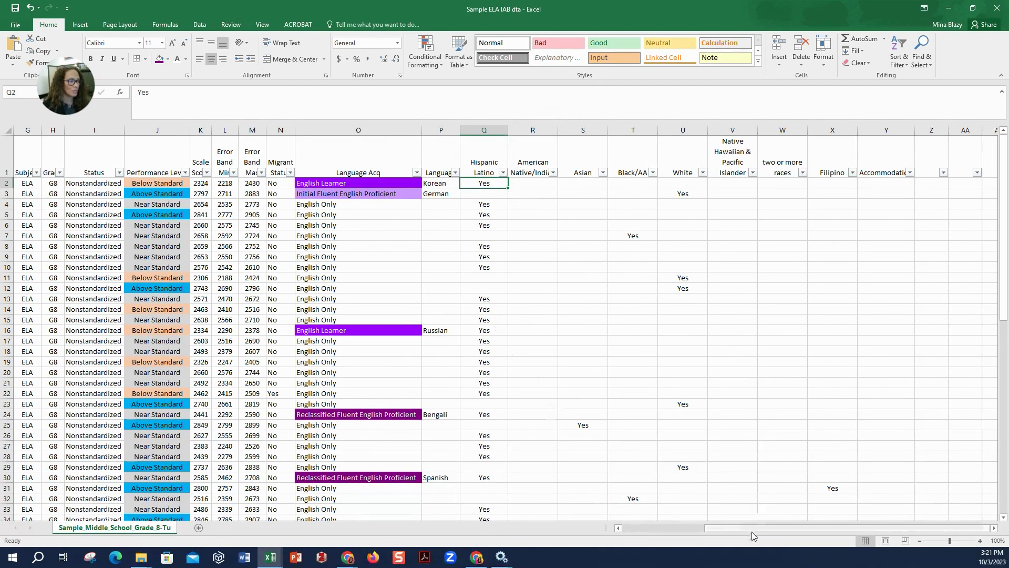
Select the whole sheet and freeze its top row so the headers stay in view
{"action": "left_click_drag", "start_coordinate": [752, 530], "coordinate": [664, 529]}
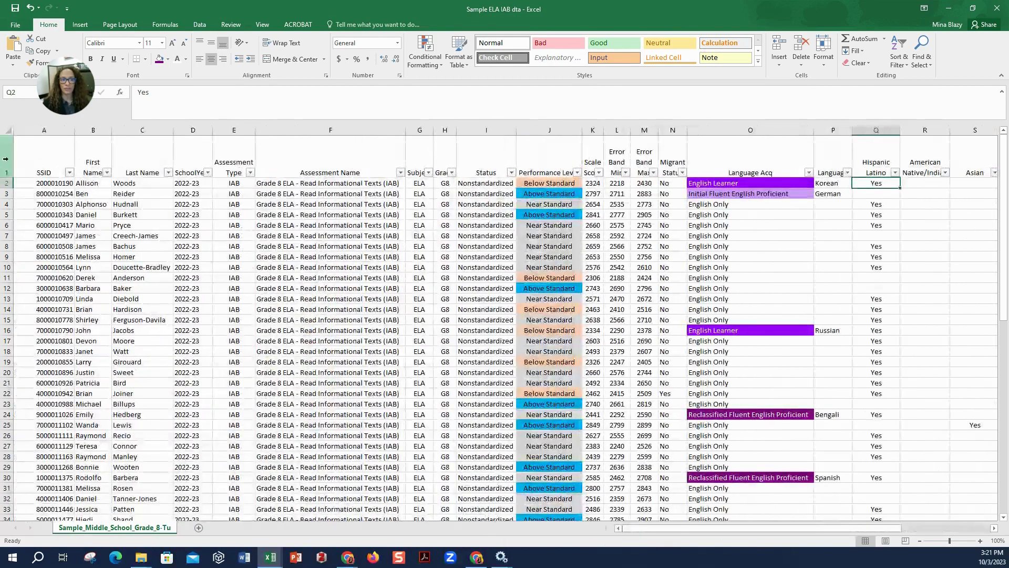
{"action": "left_click", "coordinate": [7, 130]}
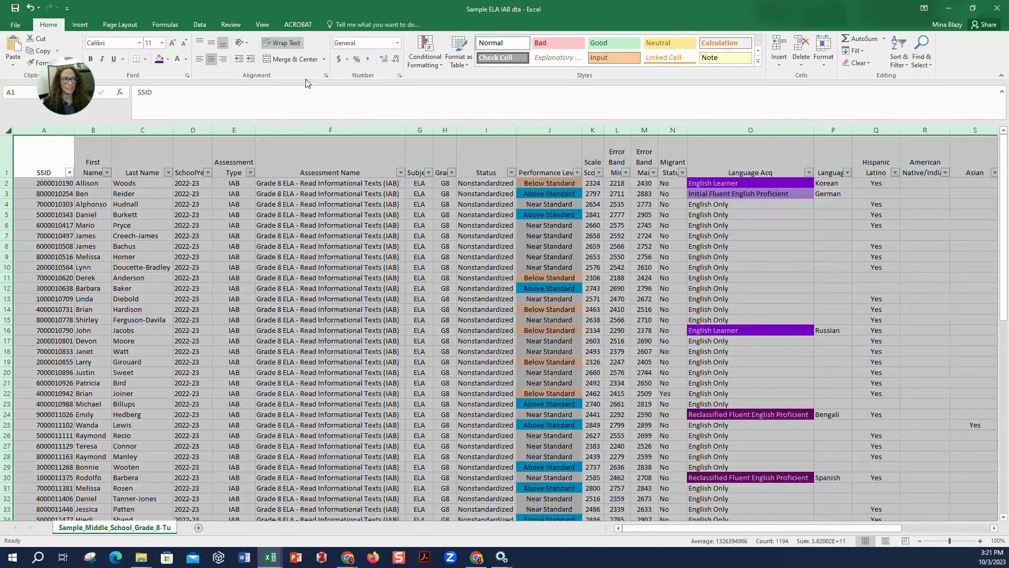
{"action": "left_click", "coordinate": [263, 26]}
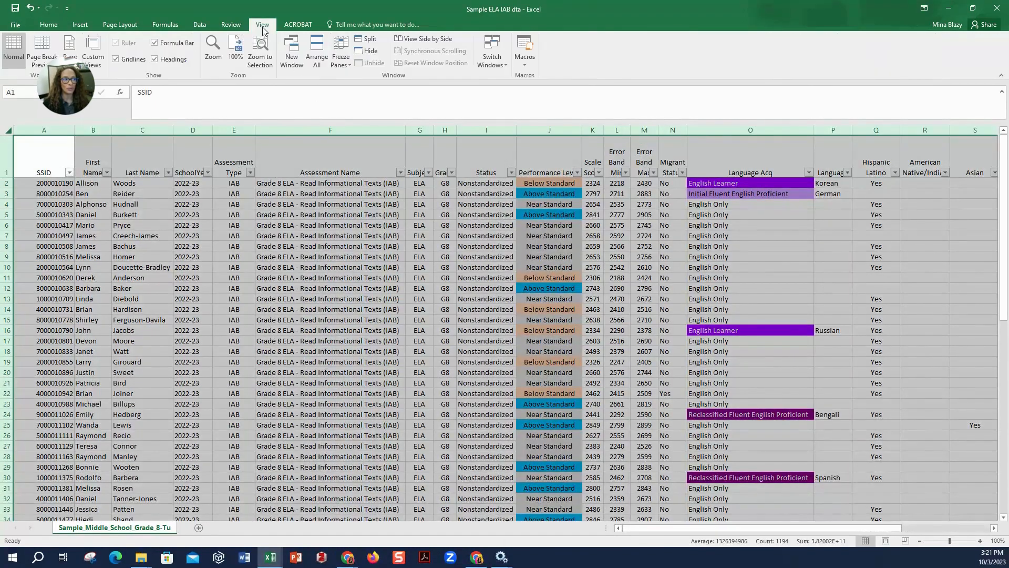
{"action": "left_click", "coordinate": [339, 66]}
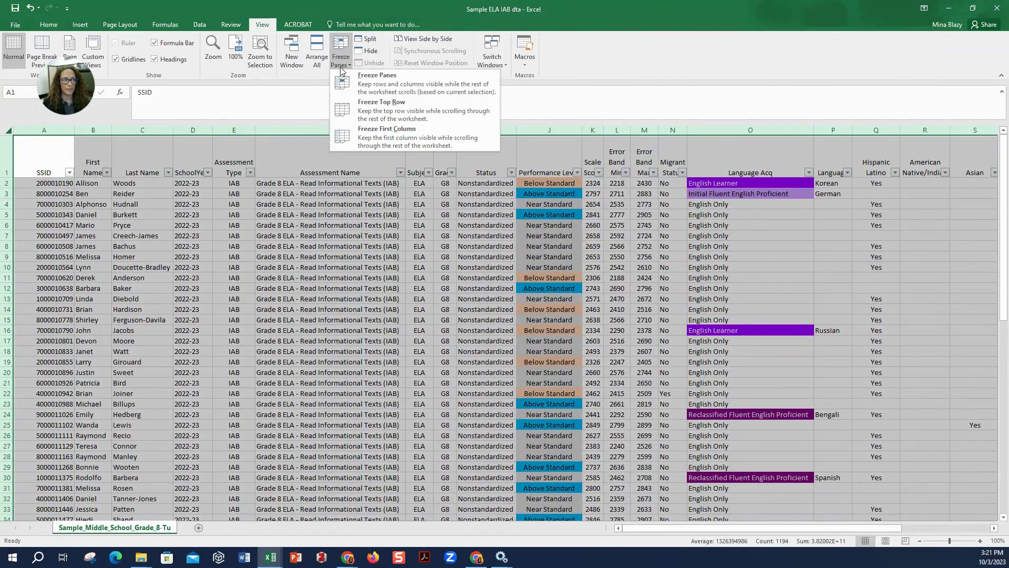
{"action": "left_click", "coordinate": [355, 110]}
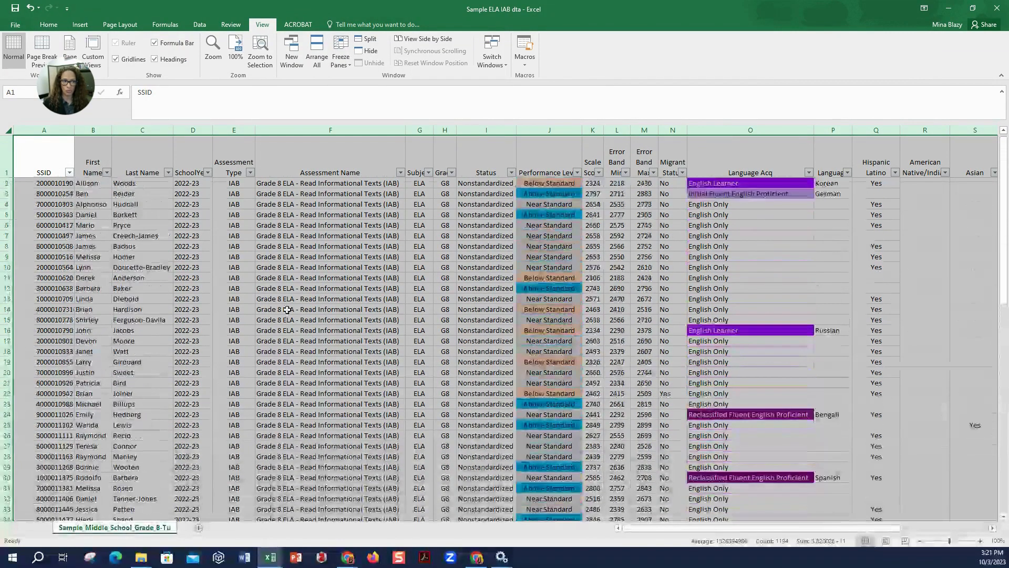
{"action": "left_click_drag", "start_coordinate": [295, 277], "coordinate": [292, 295]}
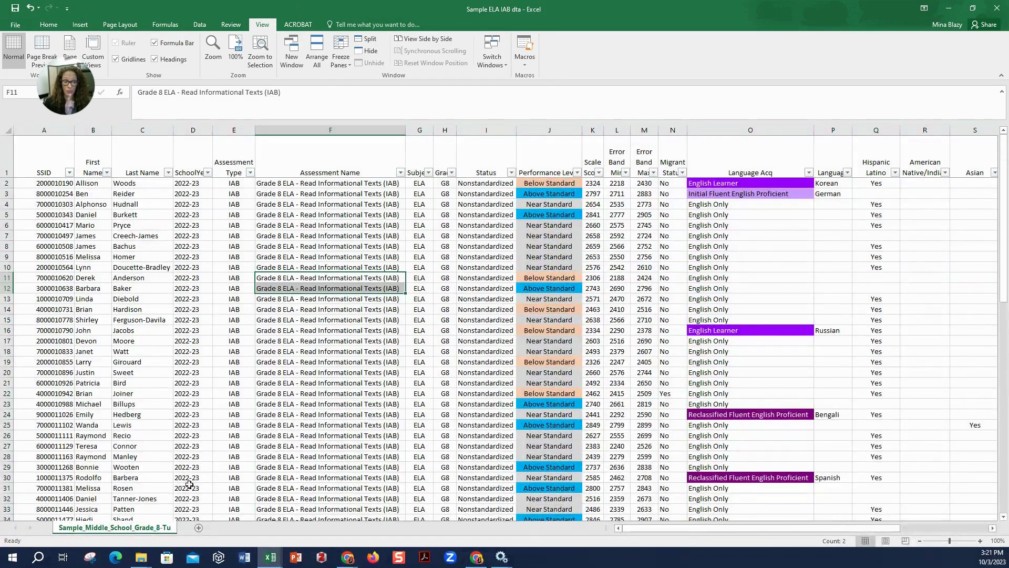
Add two blank worksheets after the student results sheet
{"action": "left_click", "coordinate": [198, 527]}
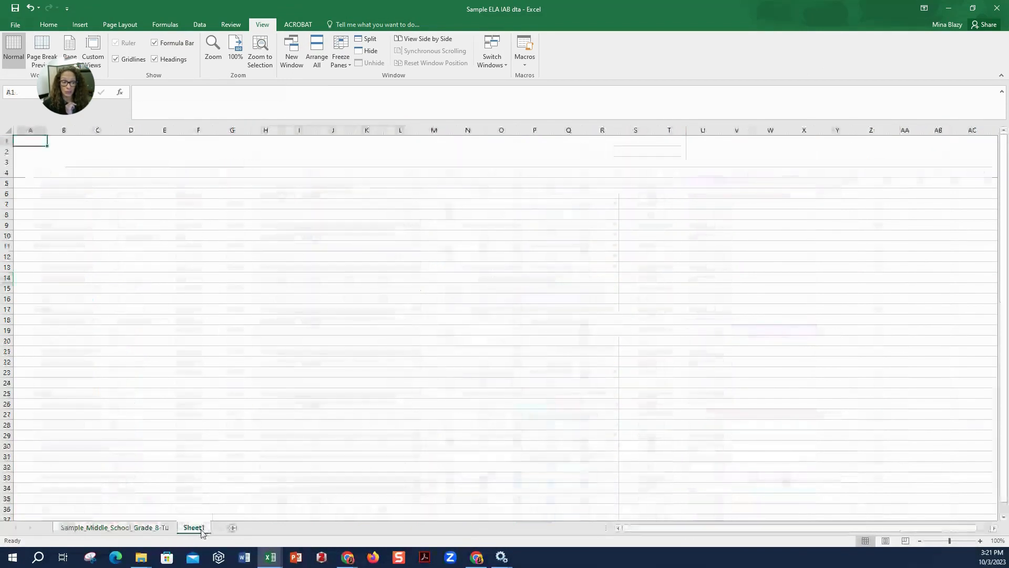
{"action": "left_click", "coordinate": [233, 528]}
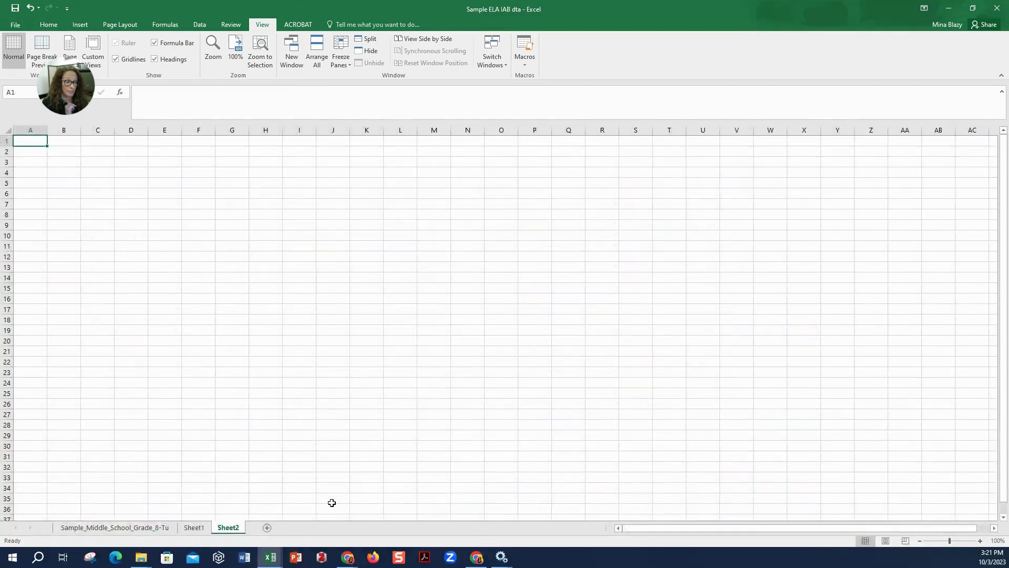
Switch to the Smarter Balanced group results page in Chrome and change the results view to Results By Item
{"action": "mouse_move", "coordinate": [348, 556]}
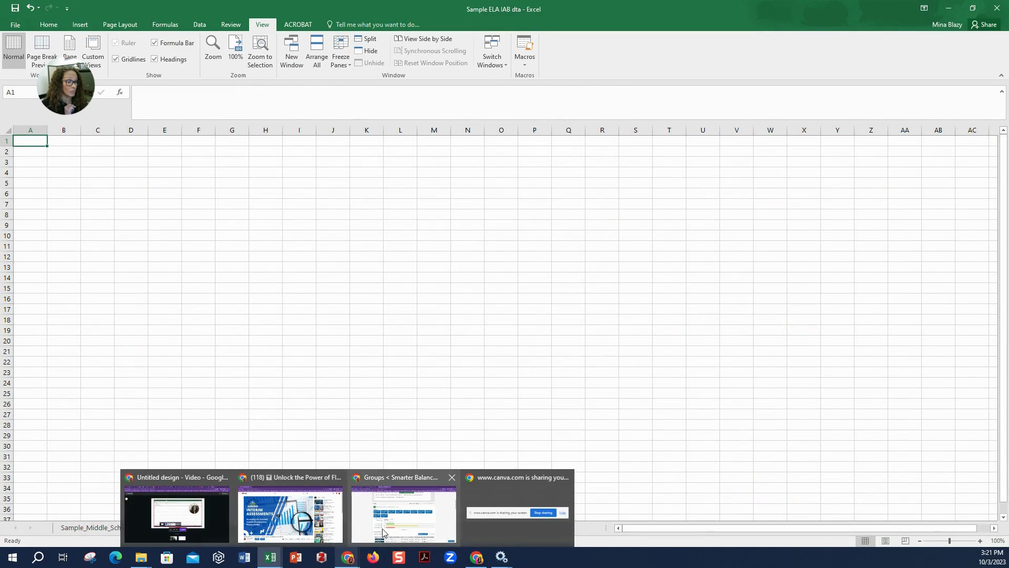
{"action": "left_click", "coordinate": [383, 525]}
{"action": "scroll", "coordinate": [276, 365], "scroll_direction": "down", "scroll_amount": 2}
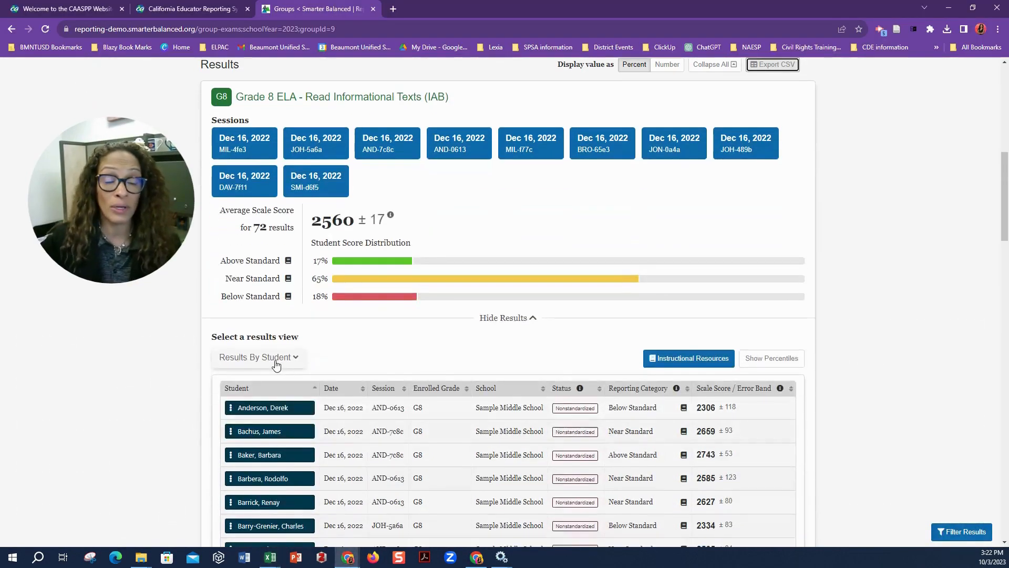
{"action": "left_click", "coordinate": [271, 364]}
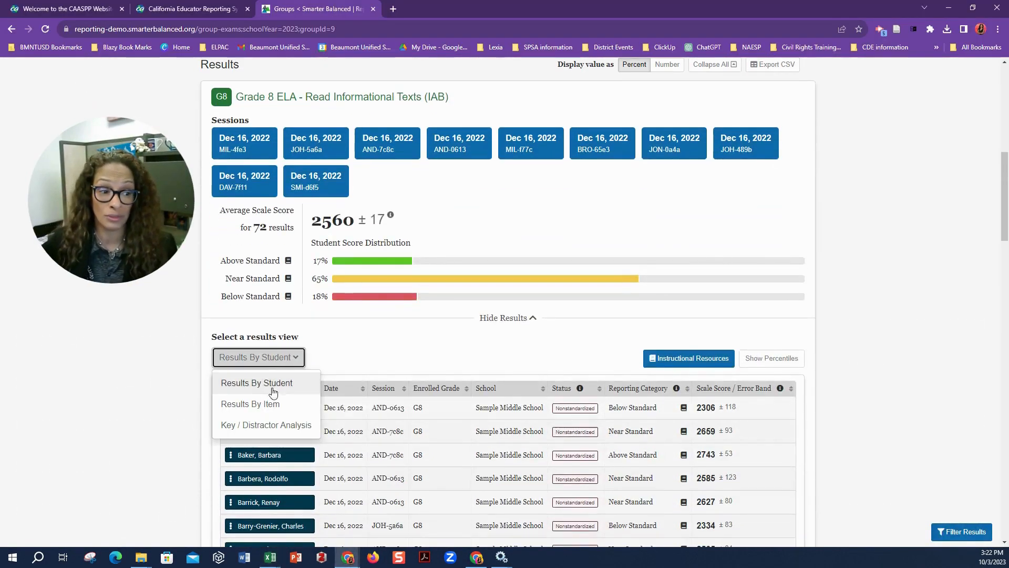
{"action": "left_click", "coordinate": [271, 412]}
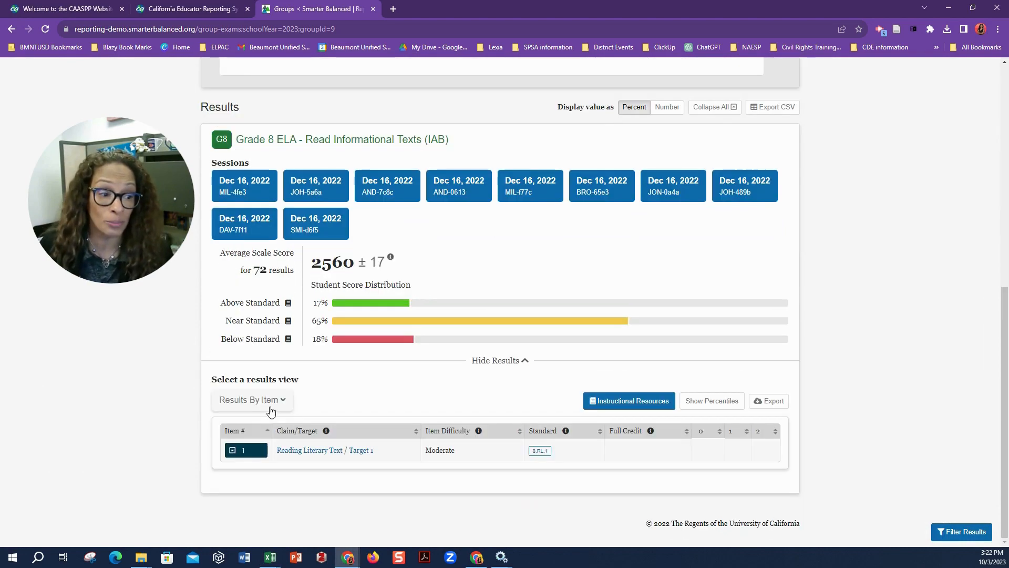
Review the item results table, export it as a CSV file and open the download in Excel
{"action": "scroll", "coordinate": [454, 397], "scroll_direction": "down", "scroll_amount": 3}
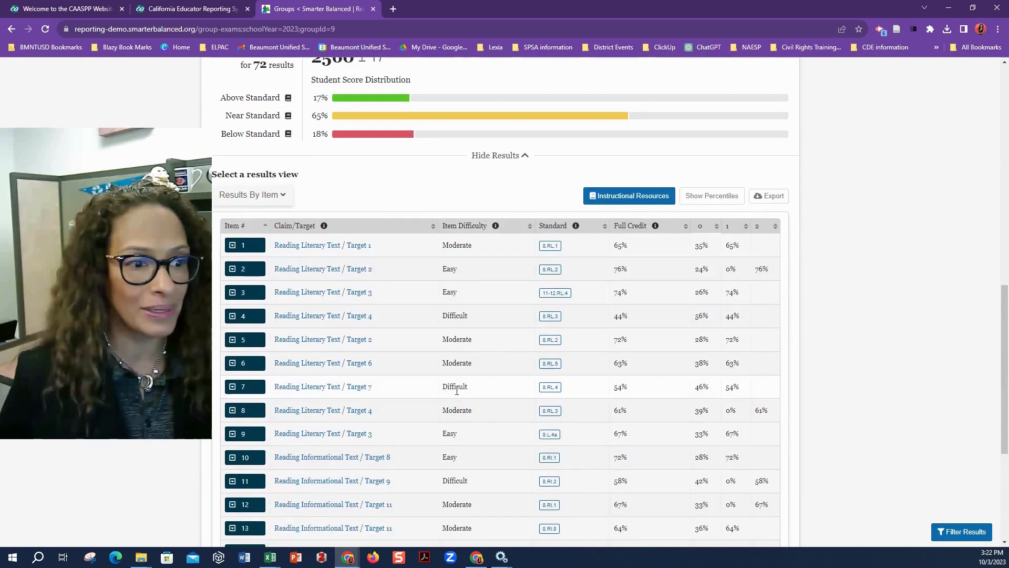
{"action": "scroll", "coordinate": [457, 391], "scroll_direction": "down", "scroll_amount": 5}
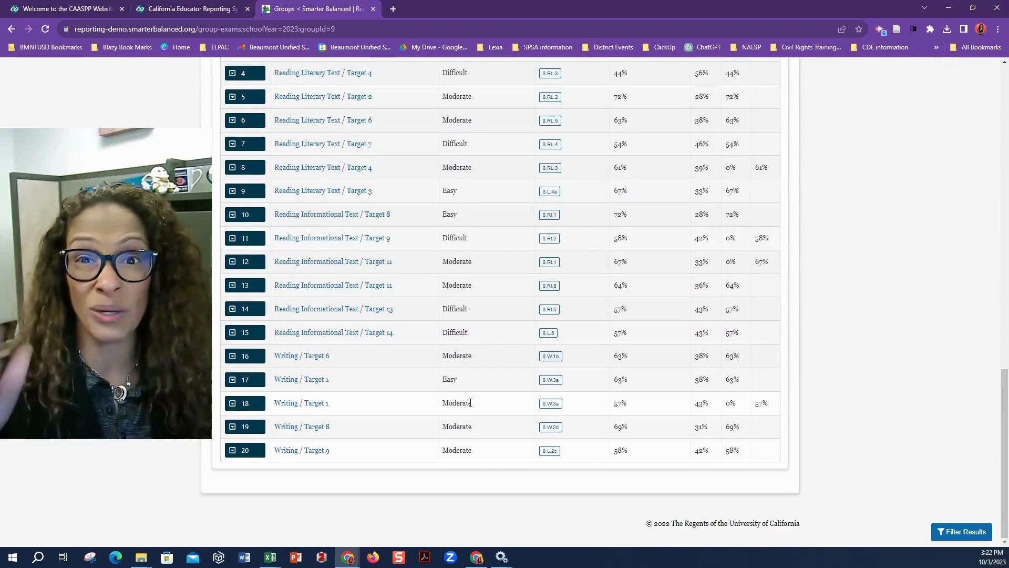
{"action": "scroll", "coordinate": [470, 402], "scroll_direction": "up", "scroll_amount": 10}
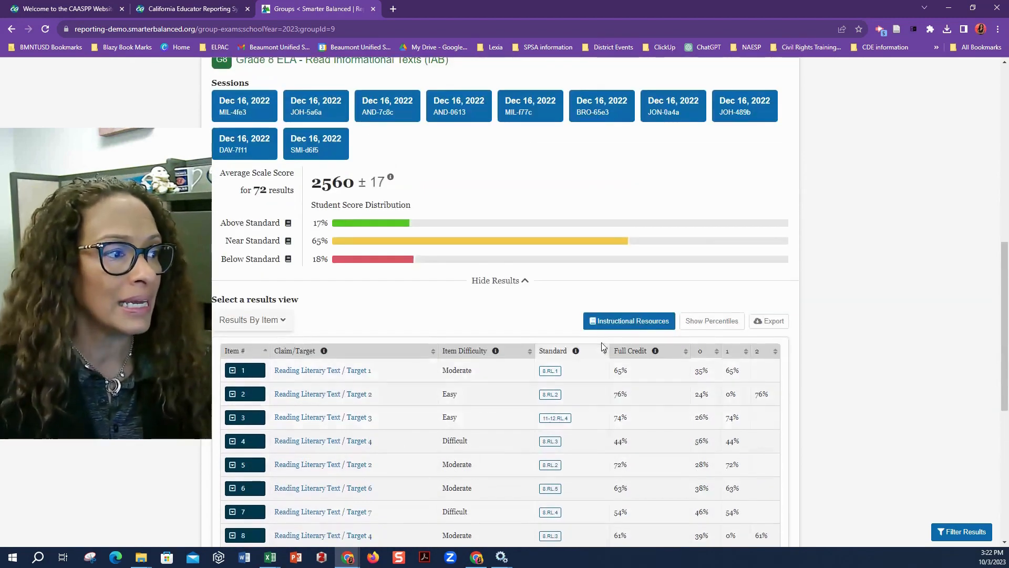
{"action": "scroll", "coordinate": [773, 310], "scroll_direction": "down", "scroll_amount": 3}
{"action": "scroll", "coordinate": [783, 223], "scroll_direction": "up", "scroll_amount": 4}
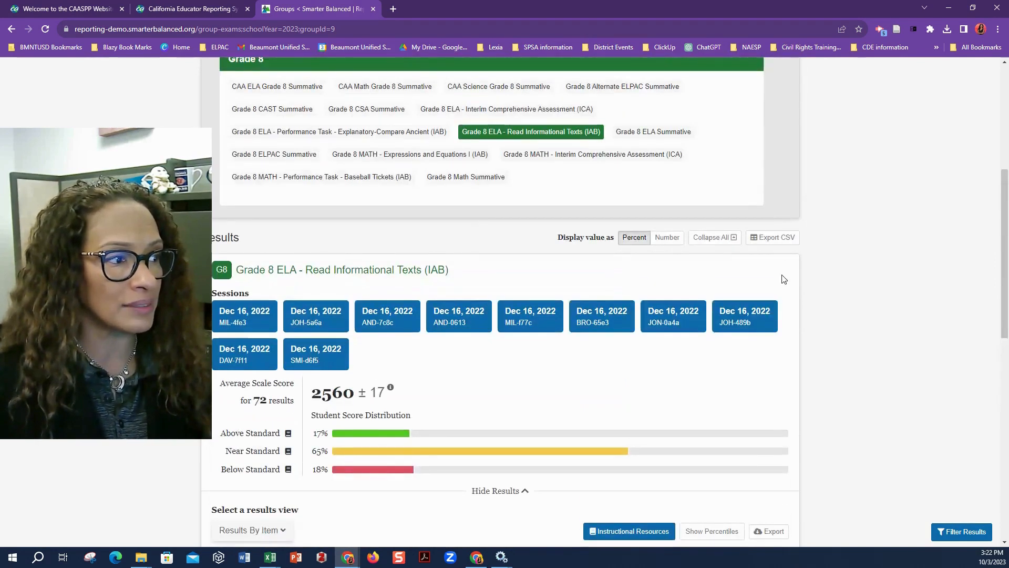
{"action": "scroll", "coordinate": [784, 279], "scroll_direction": "down", "scroll_amount": 4}
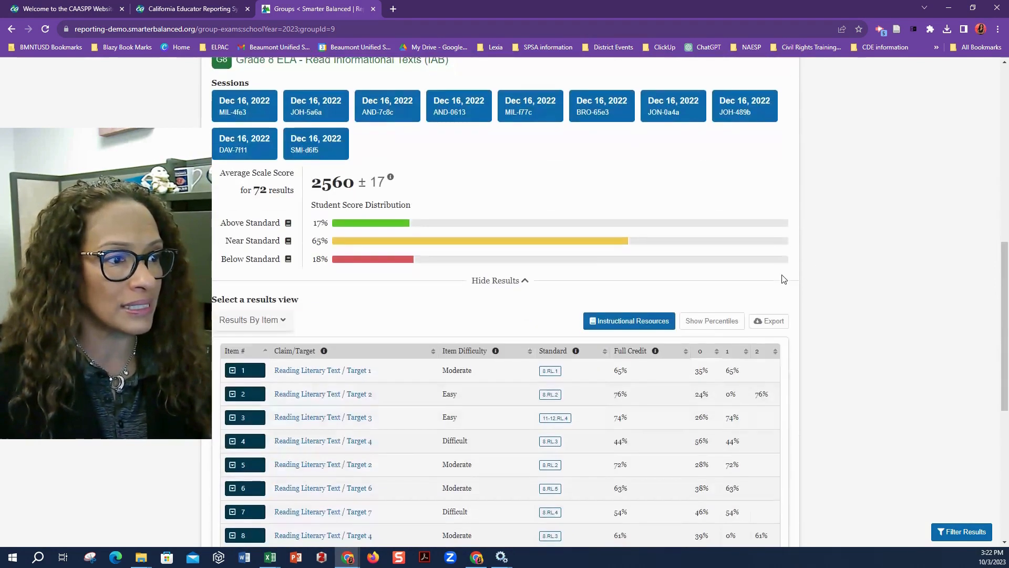
{"action": "left_click", "coordinate": [774, 324]}
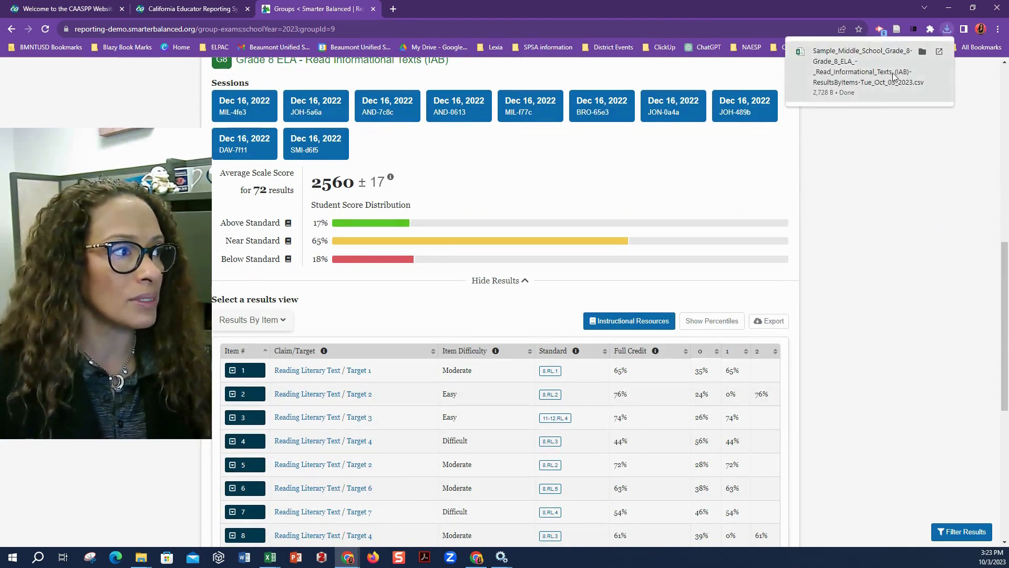
{"action": "left_click", "coordinate": [920, 51]}
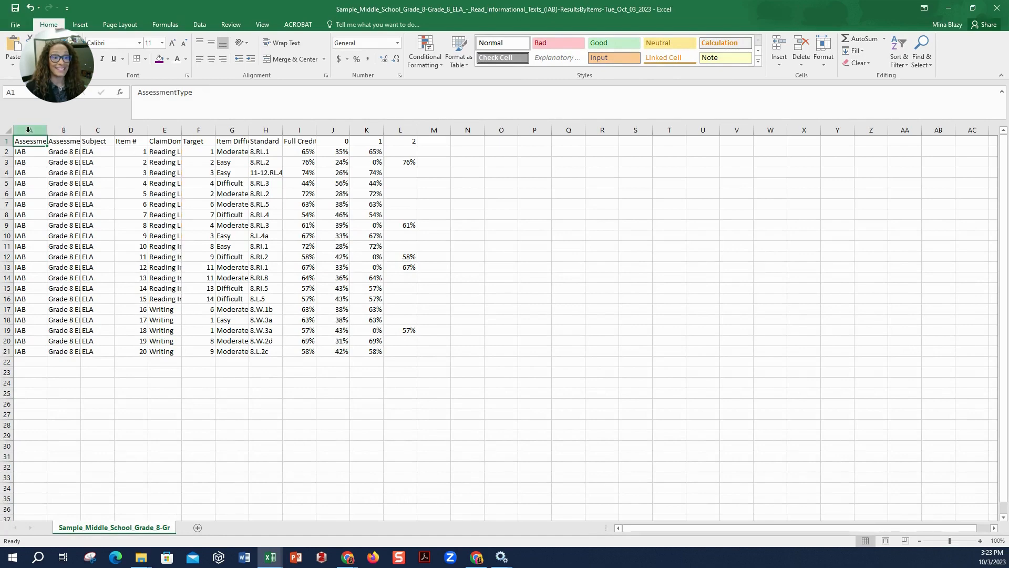
Copy the entire exported item results sheet and return to the Sample ELA IAB dta workbook
{"action": "left_click", "coordinate": [9, 130]}
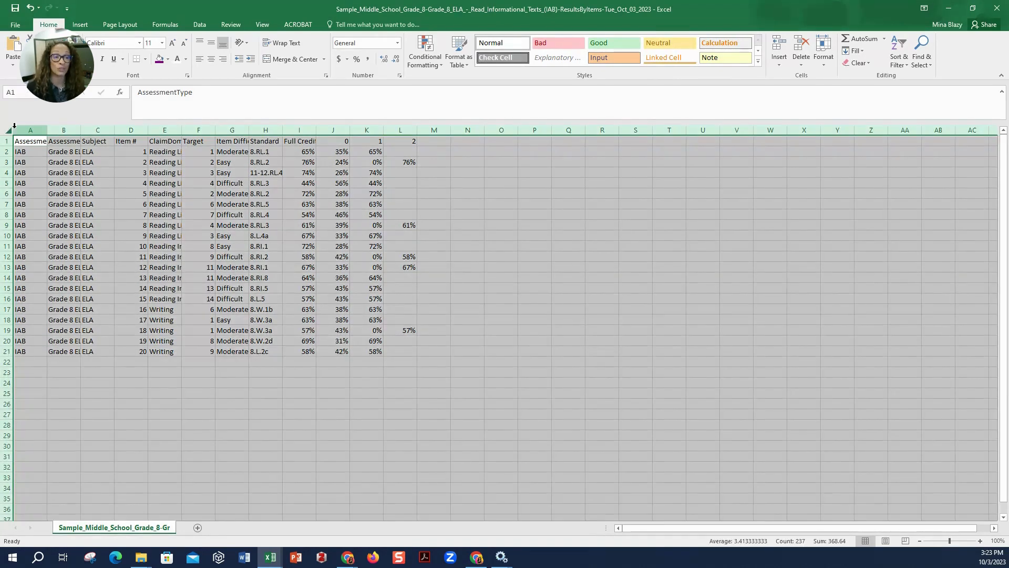
{"action": "key", "text": "ctrl+c"}
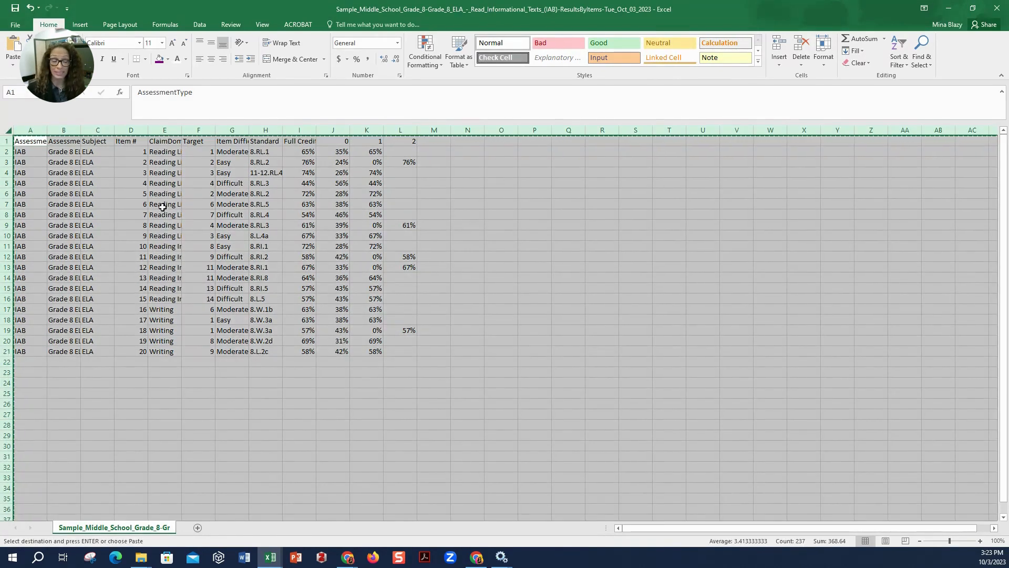
{"action": "mouse_move", "coordinate": [282, 562]}
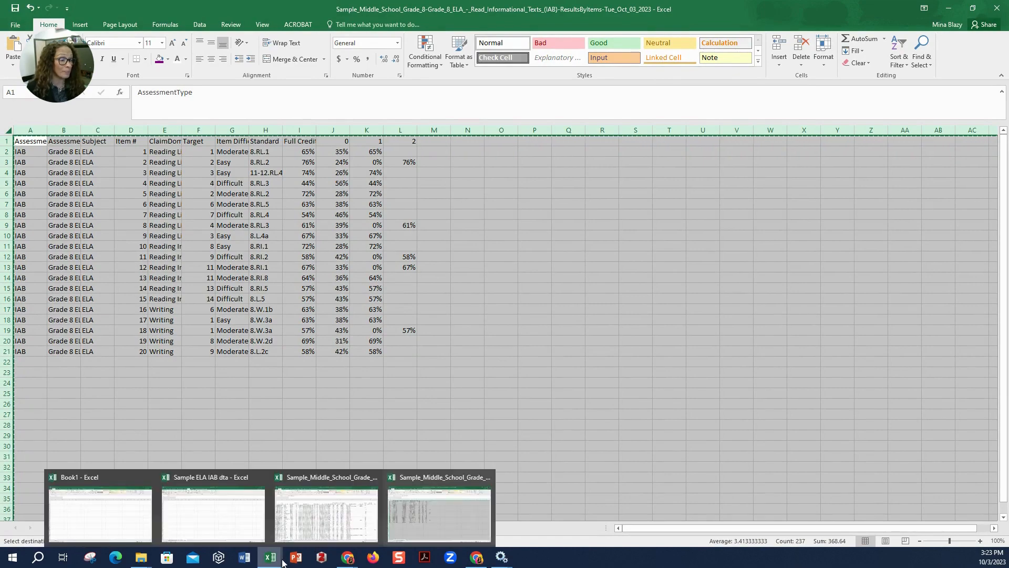
{"action": "left_click", "coordinate": [287, 528]}
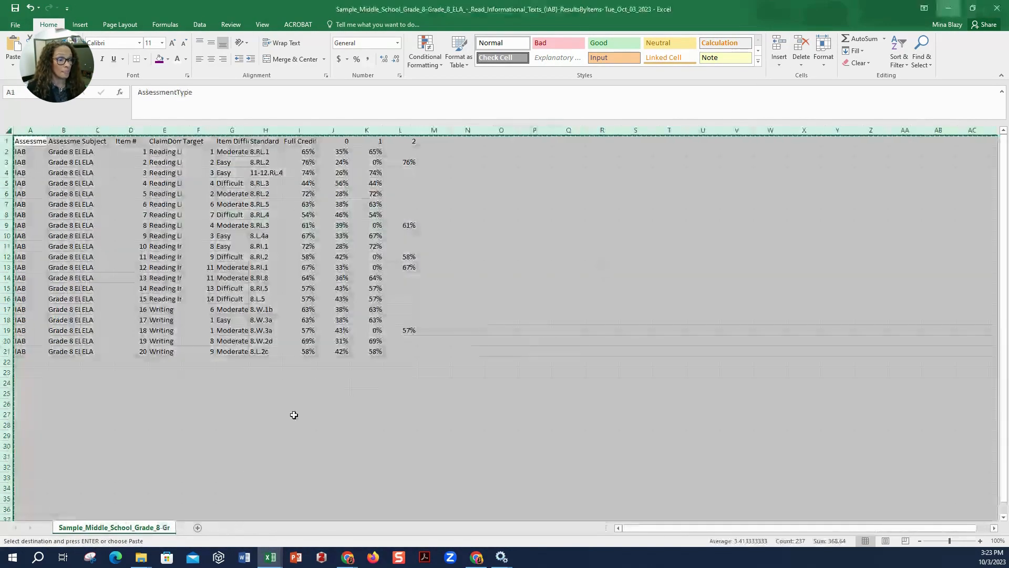
{"action": "mouse_move", "coordinate": [271, 562]}
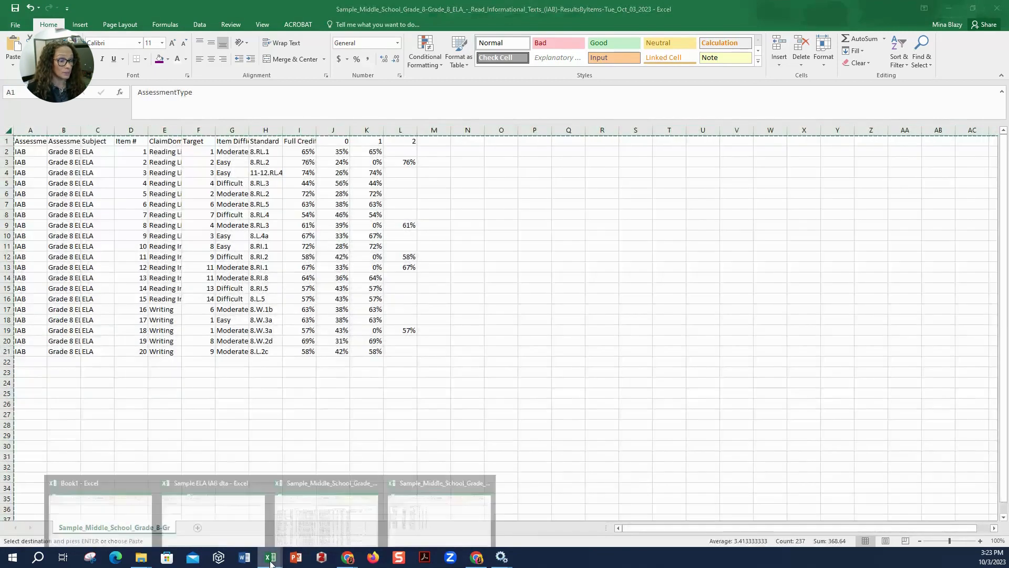
{"action": "left_click", "coordinate": [239, 533]}
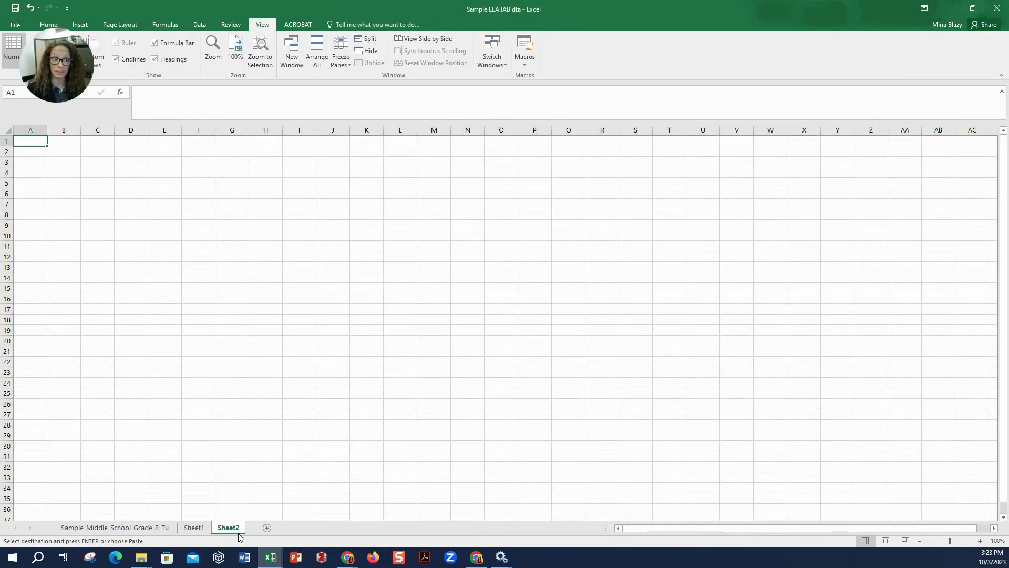
Rename the Sheet1 worksheet as "by Item"
{"action": "left_click", "coordinate": [198, 532]}
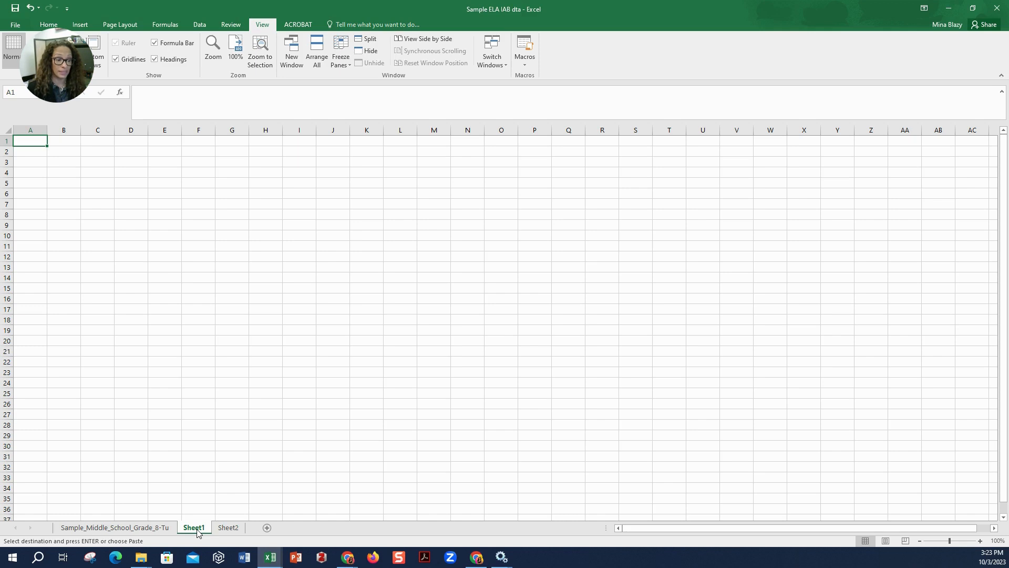
{"action": "double_click", "coordinate": [198, 532]}
{"action": "type", "text": "by item"}
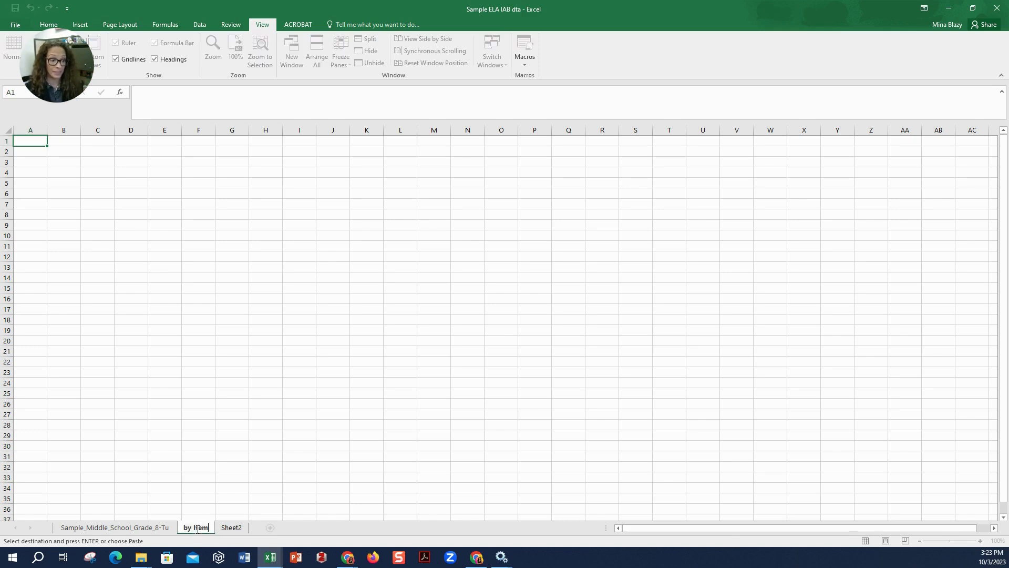
Paste the copied item results over the whole "by Item" sheet and autofit all column widths
{"action": "left_click", "coordinate": [8, 129]}
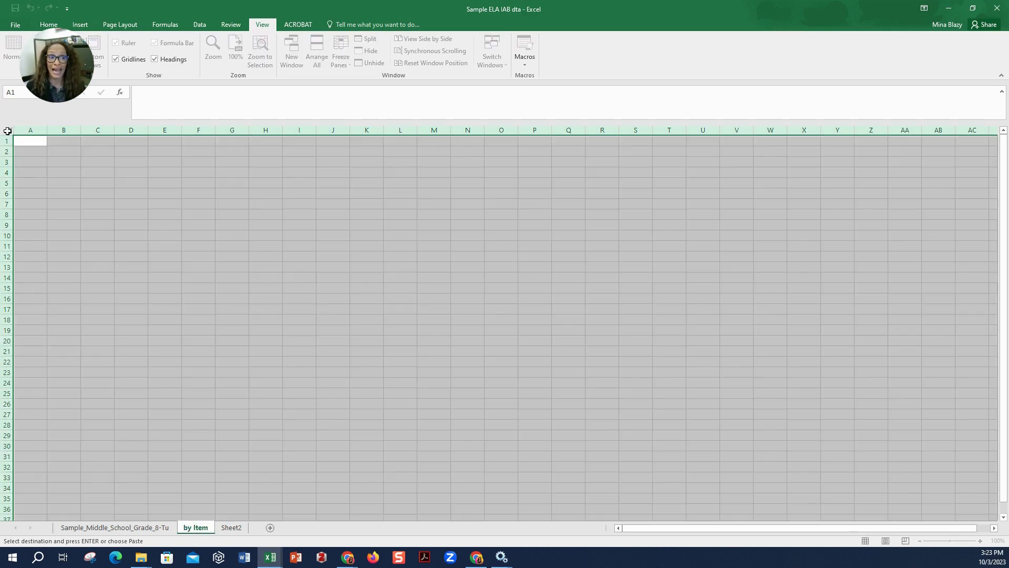
{"action": "key", "text": "ctrl+v"}
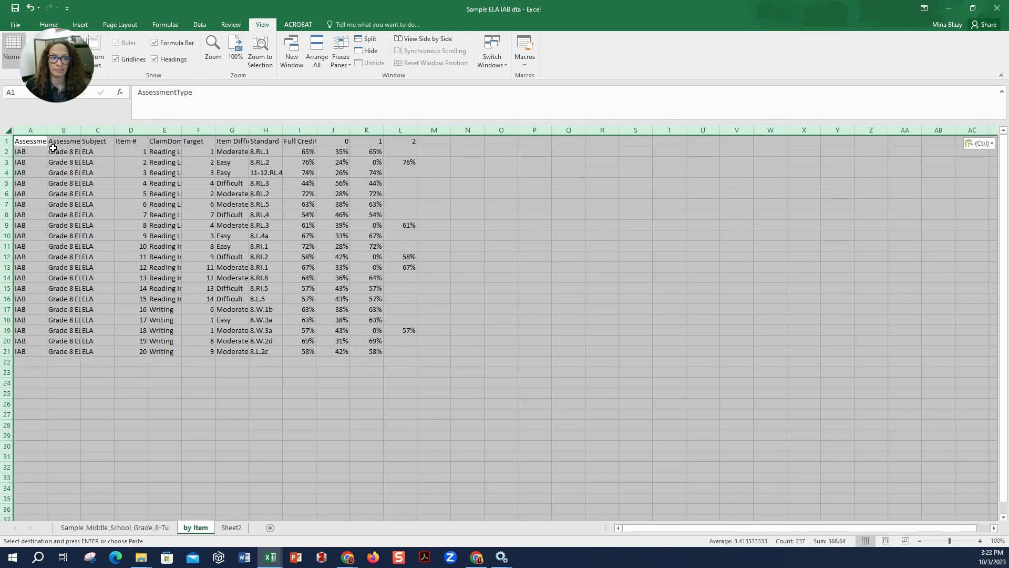
{"action": "double_click", "coordinate": [48, 130]}
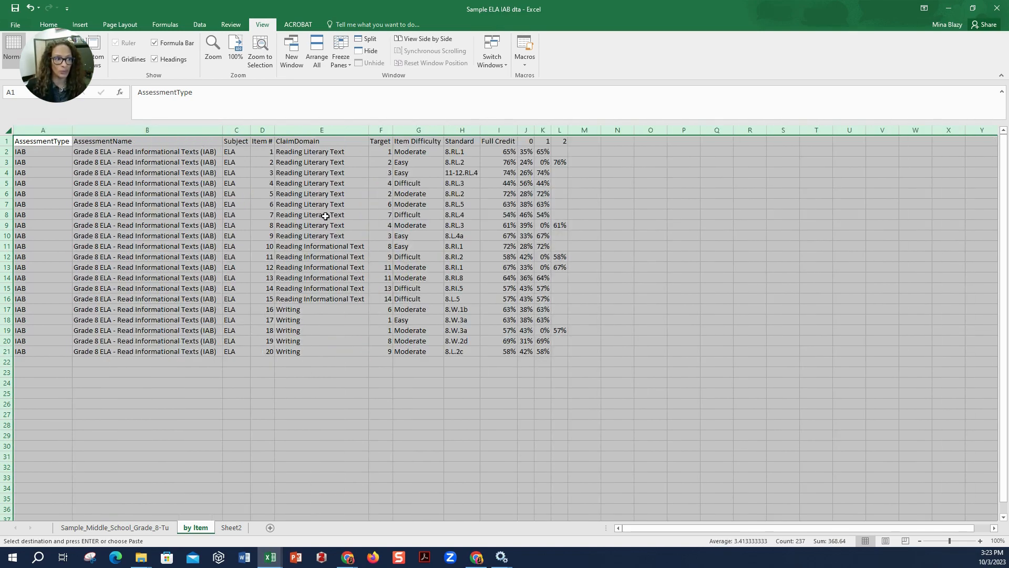
{"action": "left_click", "coordinate": [315, 215]}
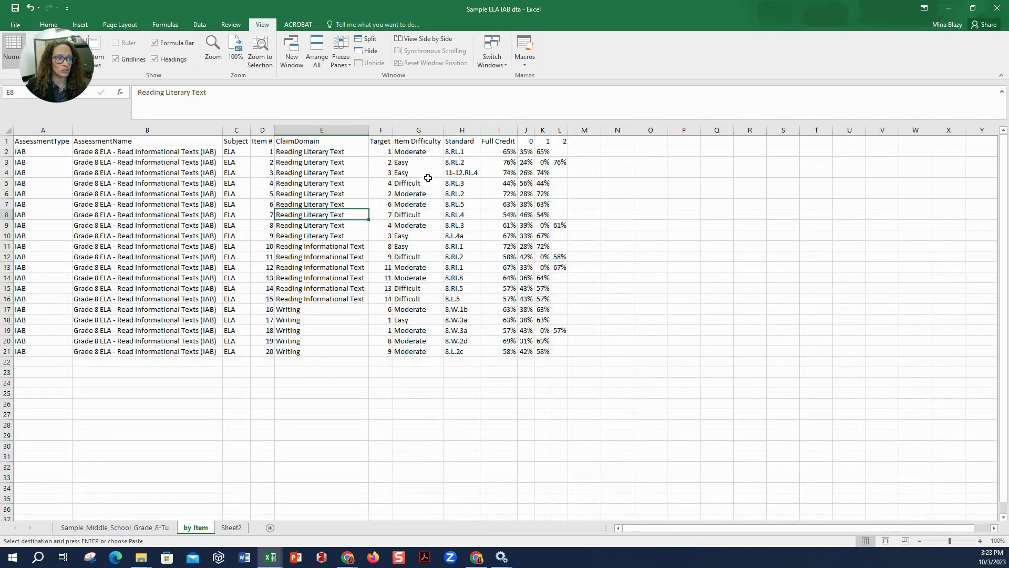
Select the whole "by Item" sheet and add filters to its header row
{"action": "left_click", "coordinate": [6, 131]}
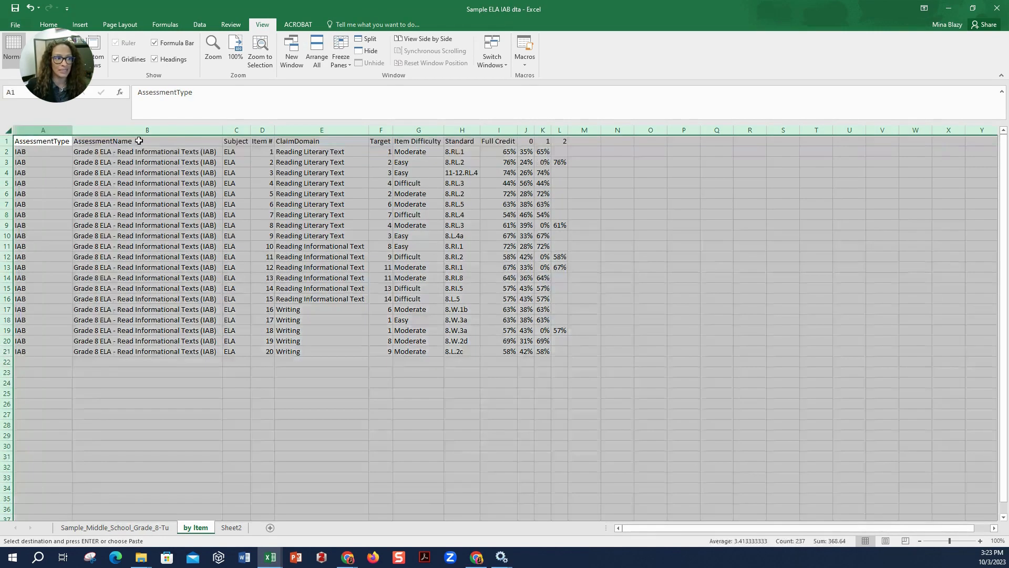
{"action": "left_click", "coordinate": [48, 25]}
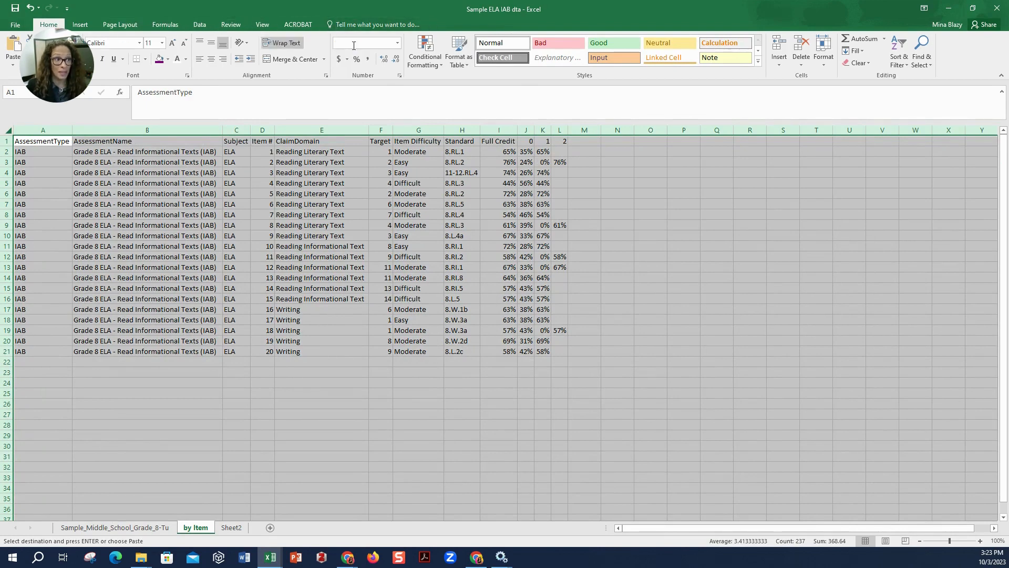
{"action": "left_click", "coordinate": [907, 70]}
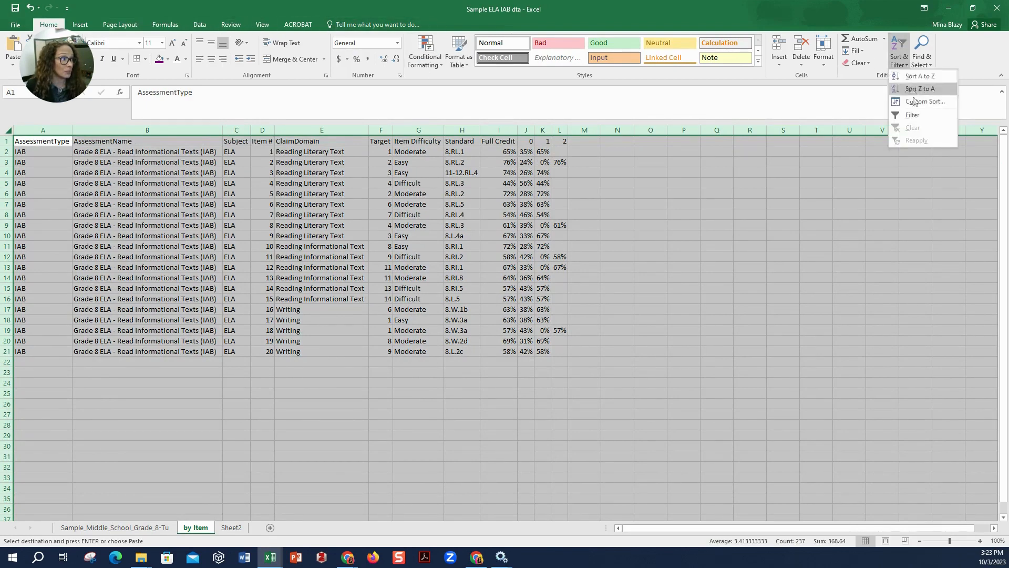
{"action": "left_click", "coordinate": [912, 119]}
Filter the Item Difficulty column to show only Difficult items
{"action": "left_click", "coordinate": [438, 141]}
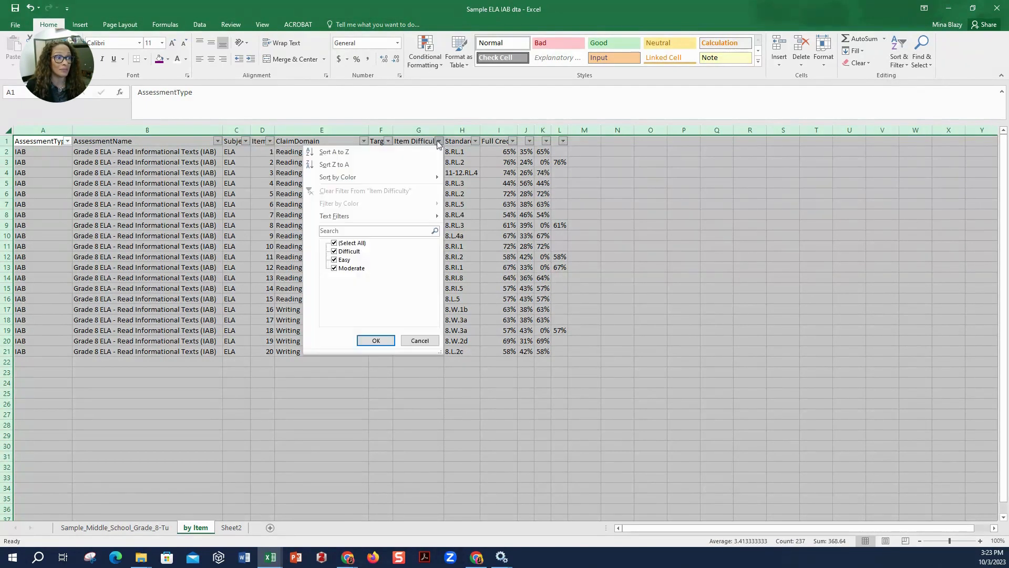
{"action": "left_click", "coordinate": [356, 243]}
{"action": "left_click", "coordinate": [350, 269]}
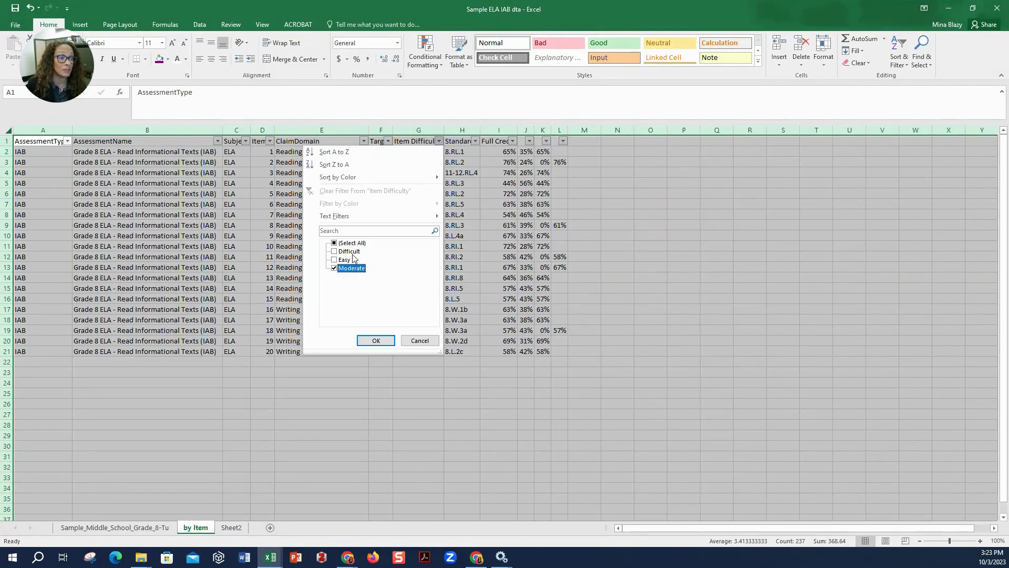
{"action": "left_click", "coordinate": [350, 252]}
{"action": "left_click", "coordinate": [334, 268]}
{"action": "left_click", "coordinate": [375, 340]}
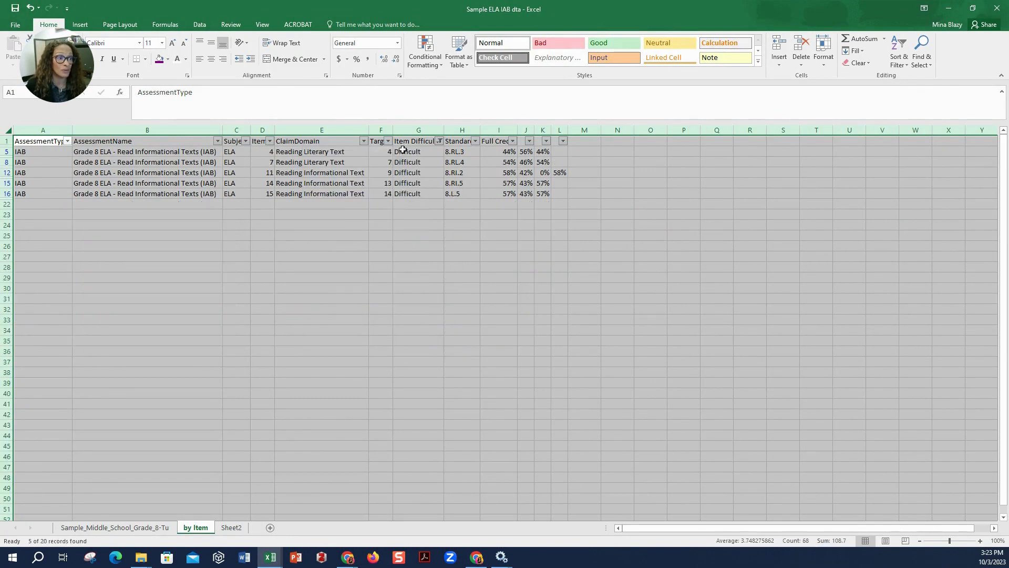
Format the filtered Difficult cells in the Item Difficulty column with a dark green fill and white text
{"action": "left_click_drag", "start_coordinate": [402, 150], "coordinate": [418, 195]}
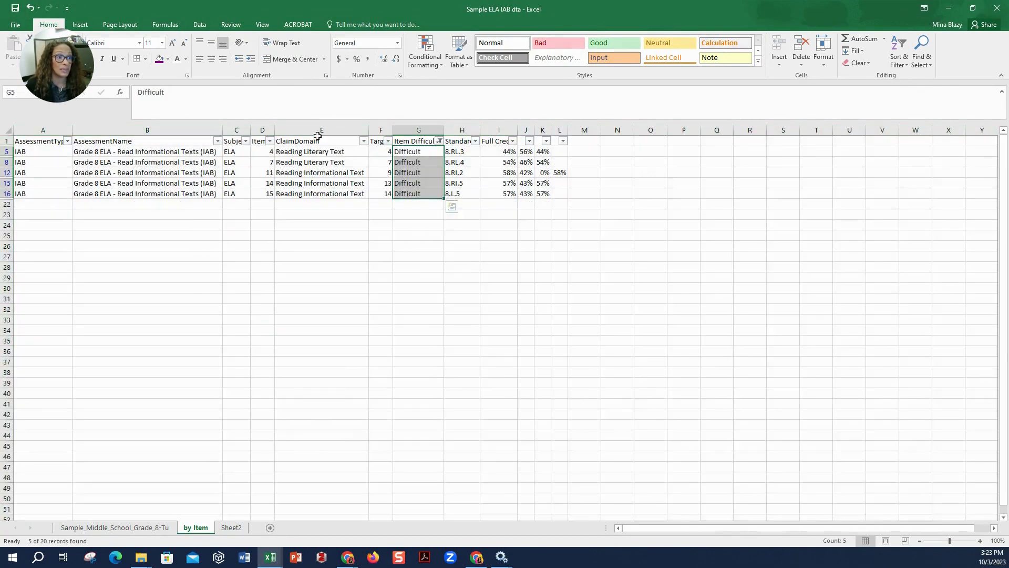
{"action": "left_click", "coordinate": [169, 62]}
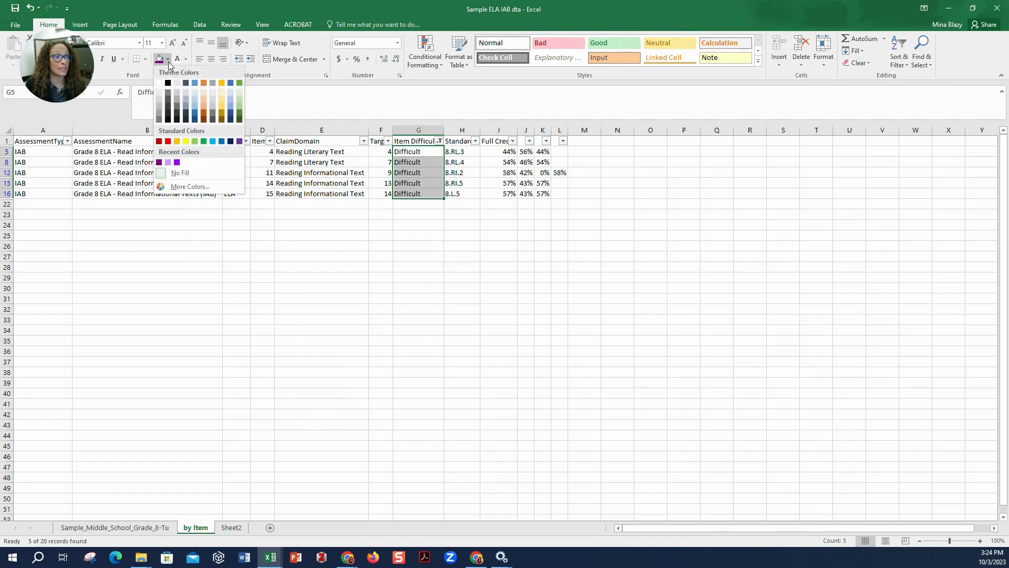
{"action": "left_click", "coordinate": [240, 113]}
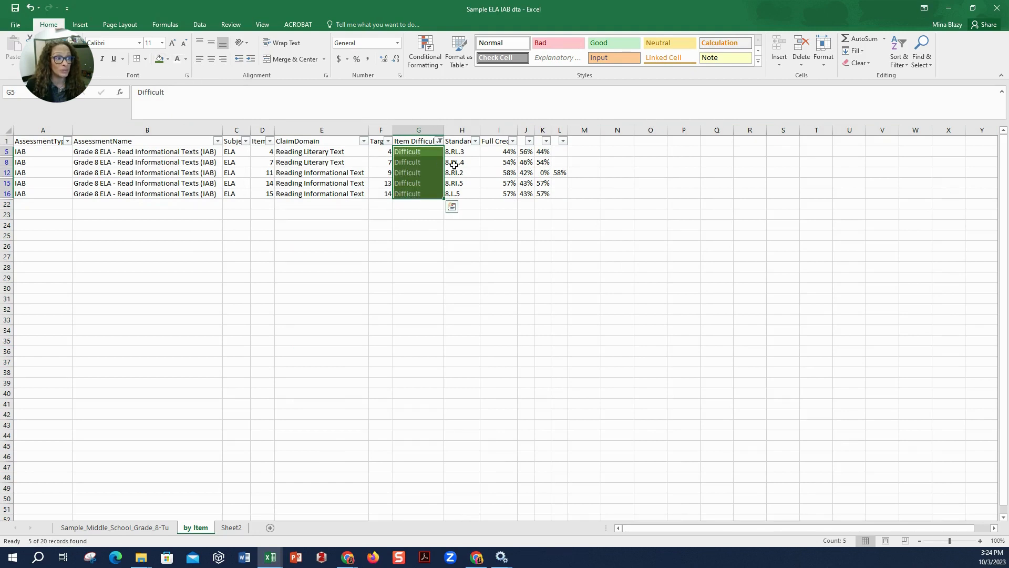
Filter the Item Difficulty column to show only Moderate items and fill those cells with medium green
{"action": "left_click", "coordinate": [438, 141]}
{"action": "left_click", "coordinate": [350, 268]}
{"action": "left_click", "coordinate": [349, 251]}
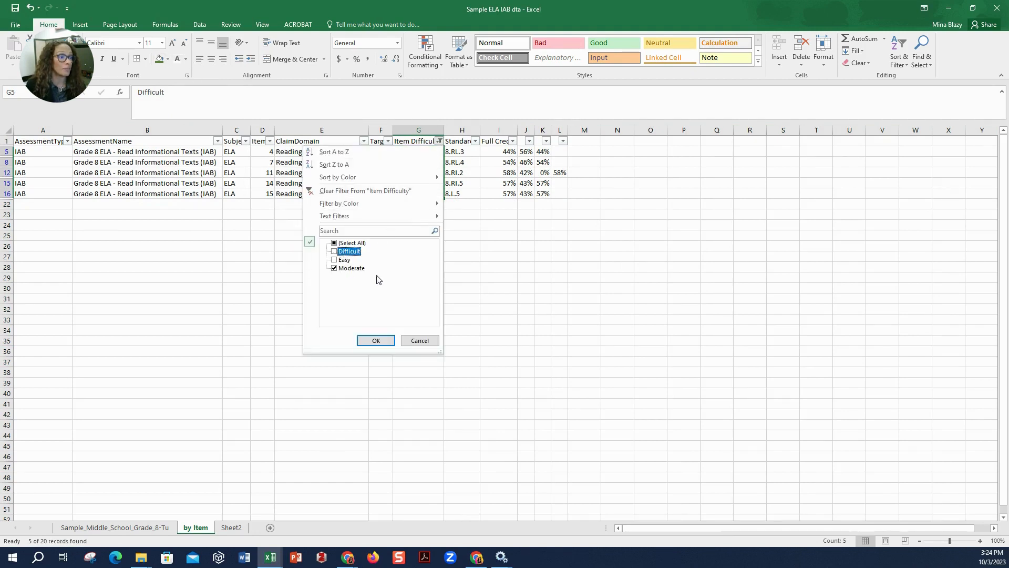
{"action": "left_click", "coordinate": [376, 340]}
{"action": "left_click_drag", "start_coordinate": [412, 151], "coordinate": [415, 246]}
{"action": "left_click", "coordinate": [169, 60]}
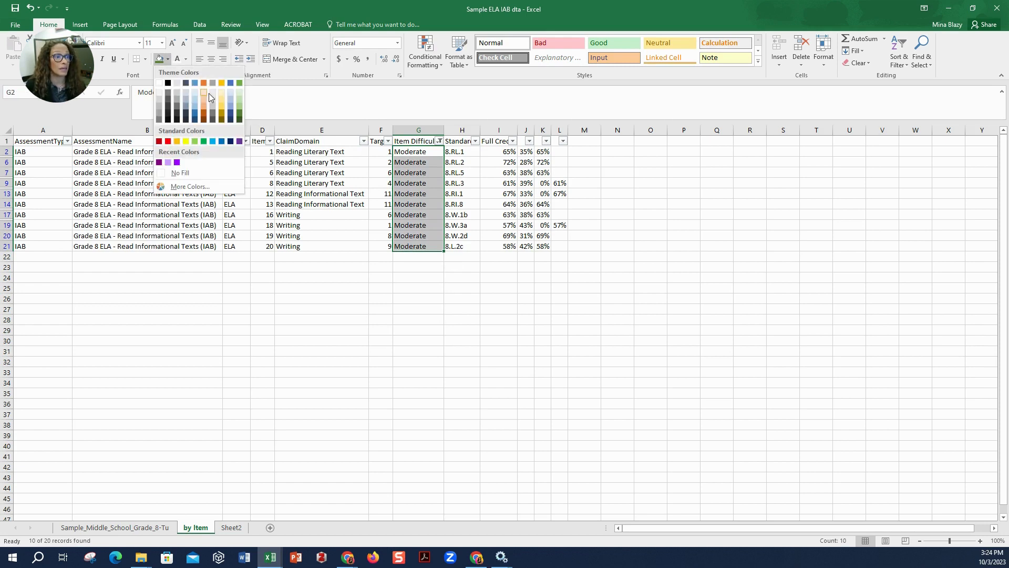
{"action": "left_click", "coordinate": [238, 107]}
Filter the Item Difficulty column to show only Easy items and fill those cells with light green
{"action": "left_click", "coordinate": [438, 141]}
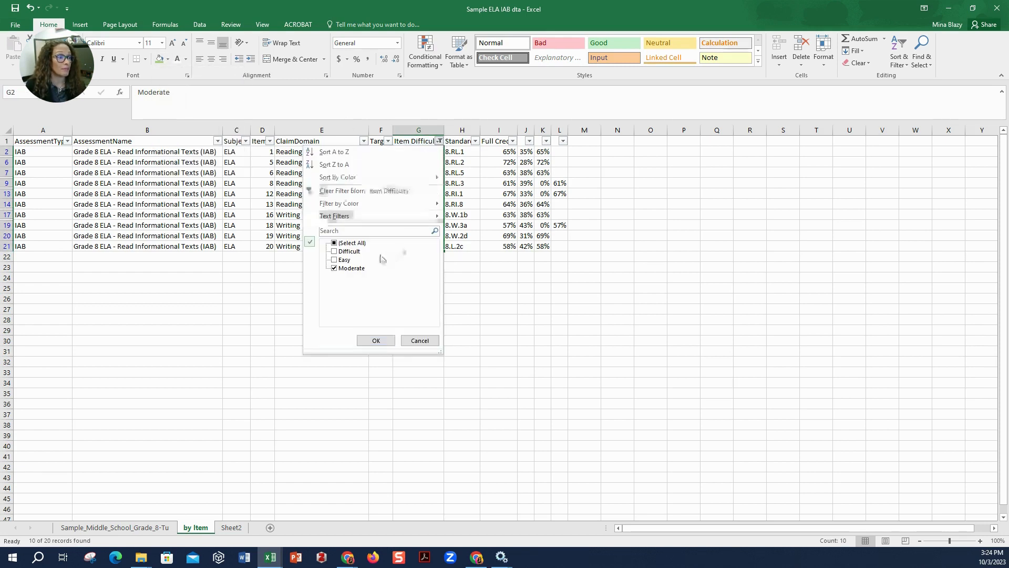
{"action": "left_click", "coordinate": [348, 260]}
{"action": "left_click", "coordinate": [349, 268]}
{"action": "left_click", "coordinate": [376, 340]}
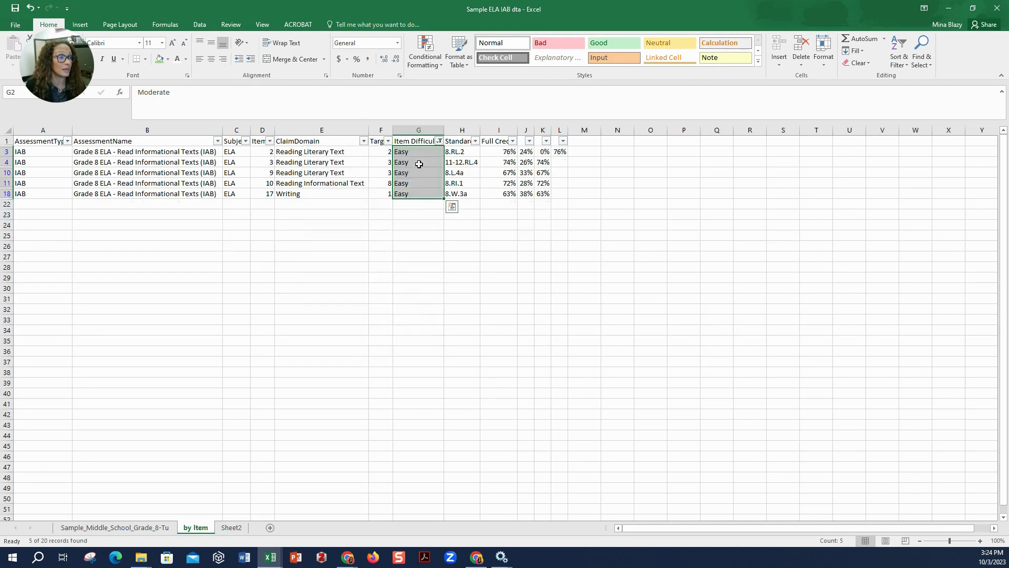
{"action": "left_click", "coordinate": [169, 60]}
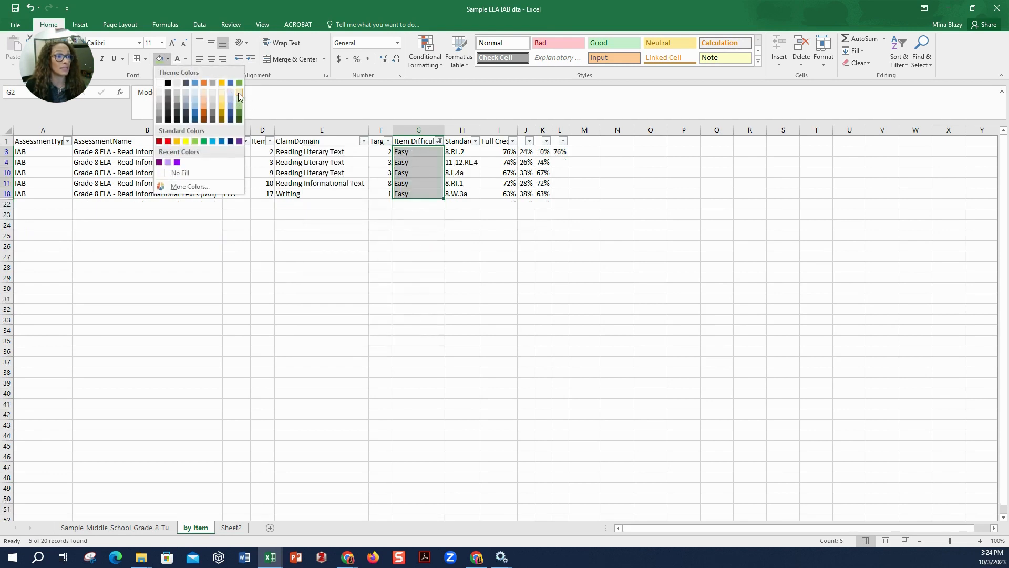
{"action": "left_click", "coordinate": [238, 92]}
{"action": "left_click", "coordinate": [410, 225]}
Show all Item Difficulty levels again and remove the filters from the header row of the "by Item" sheet
{"action": "left_click", "coordinate": [439, 140]}
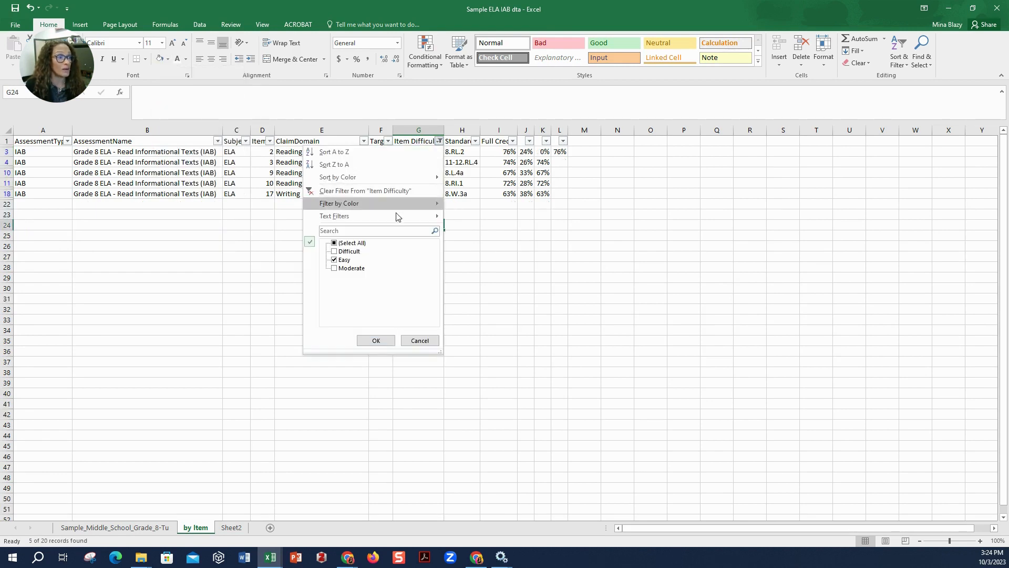
{"action": "left_click", "coordinate": [343, 244]}
{"action": "left_click", "coordinate": [376, 340]}
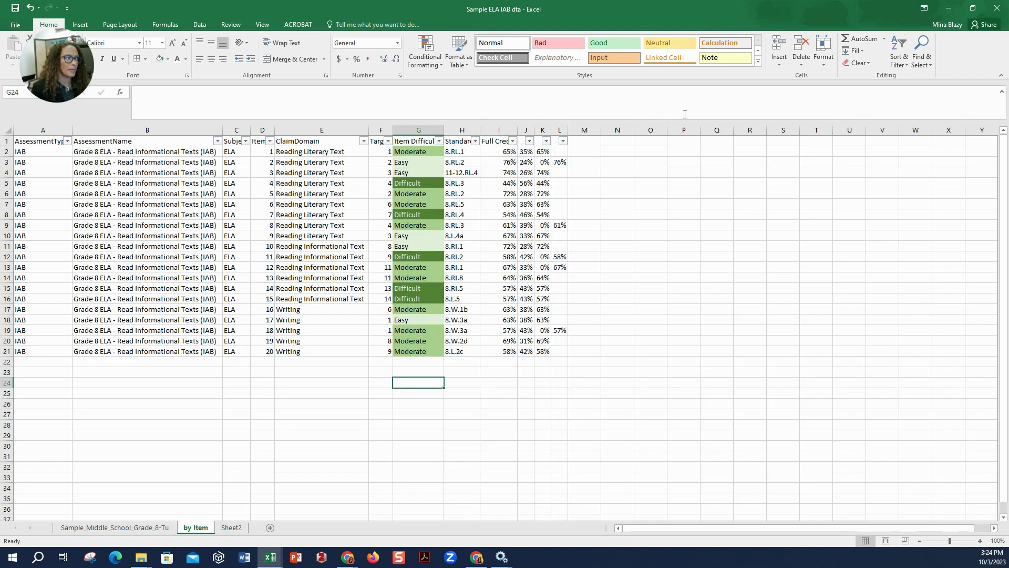
{"action": "left_click", "coordinate": [899, 60]}
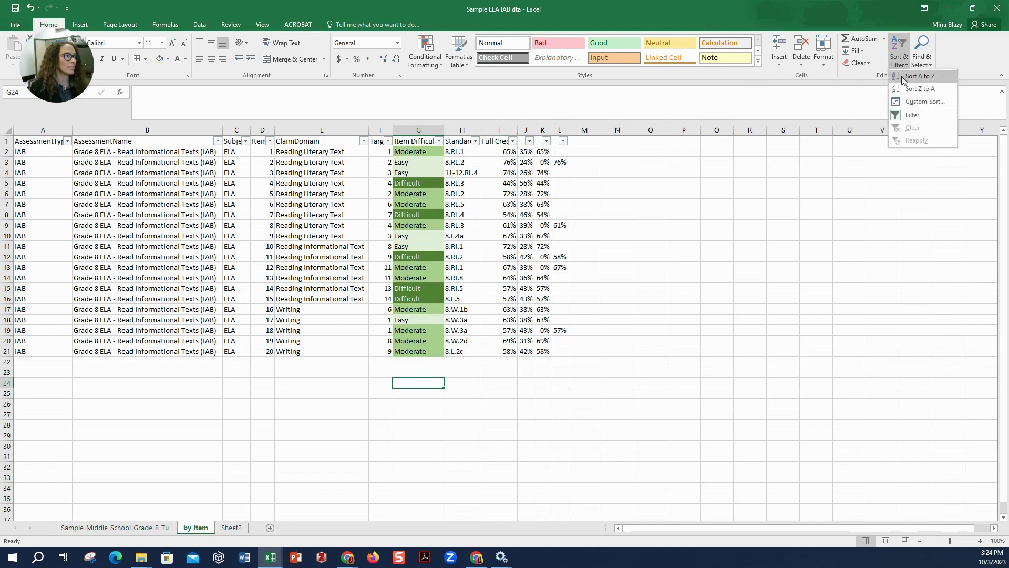
{"action": "left_click", "coordinate": [912, 115]}
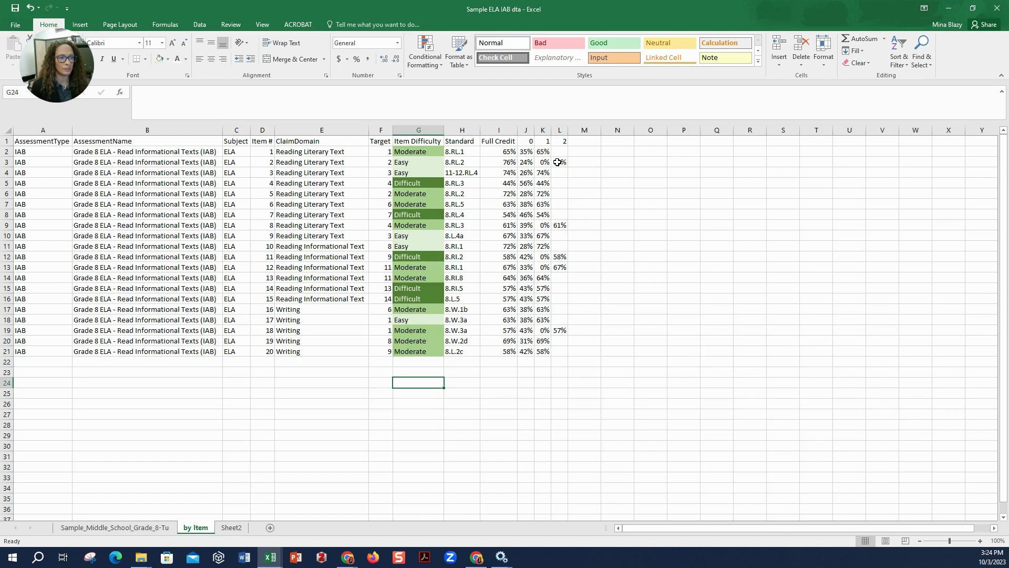
{"action": "left_click", "coordinate": [552, 226]}
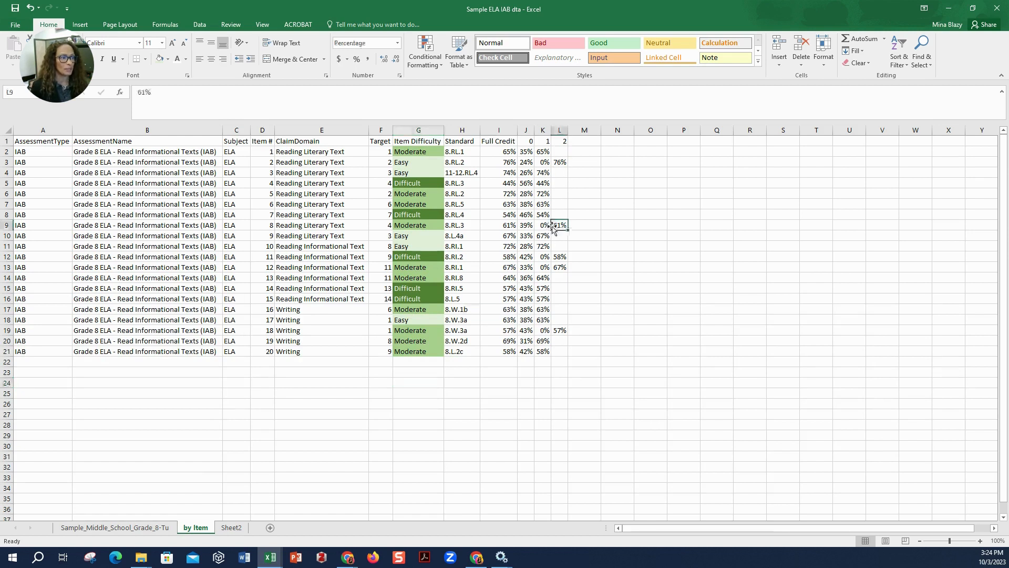
{"action": "left_click", "coordinate": [557, 258]}
{"action": "left_click", "coordinate": [558, 268]}
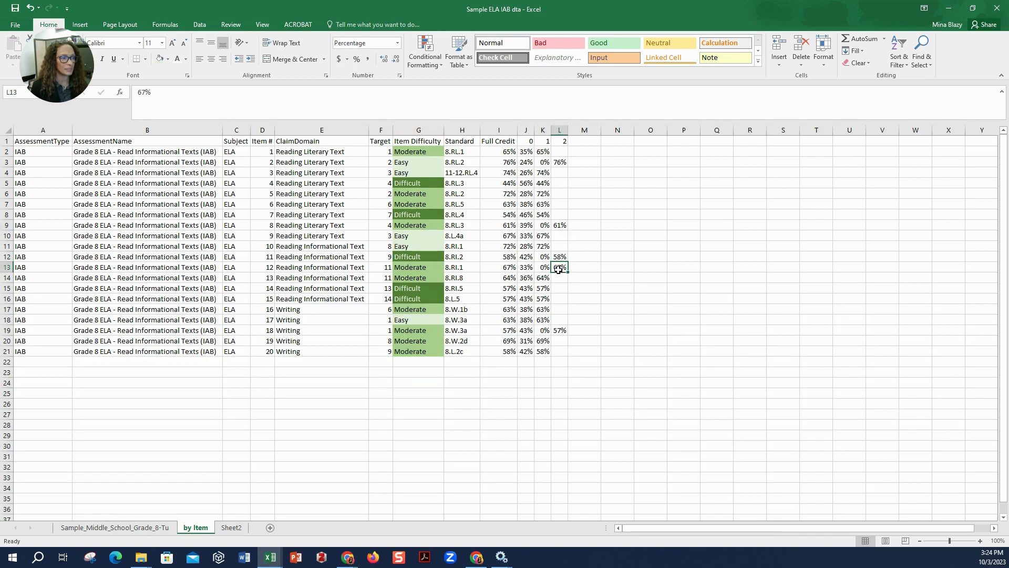
{"action": "left_click", "coordinate": [555, 331]}
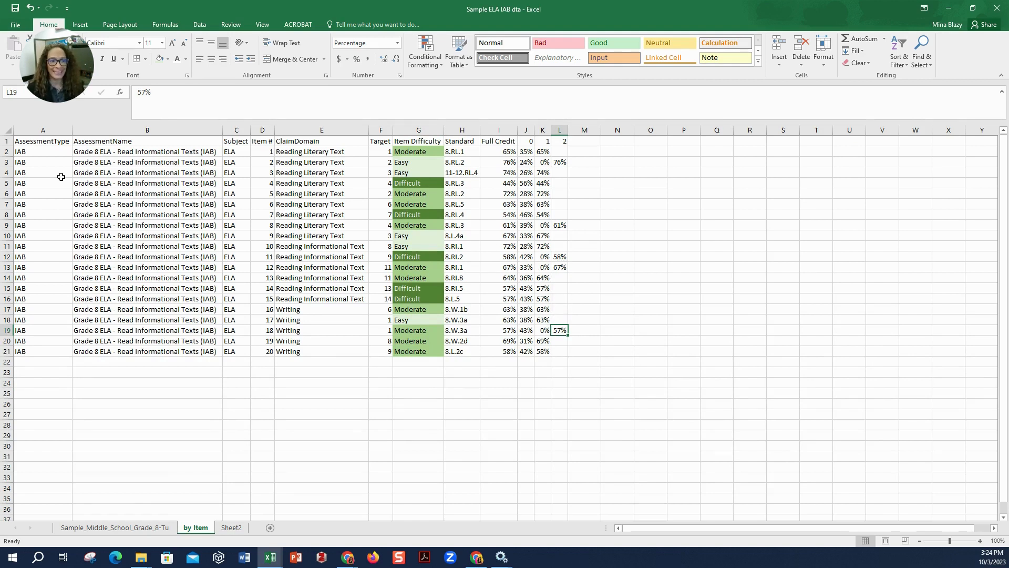
Sort the whole "by Item" sheet by Item Difficulty values from A to Z, treating the first row as headers
{"action": "left_click", "coordinate": [9, 132]}
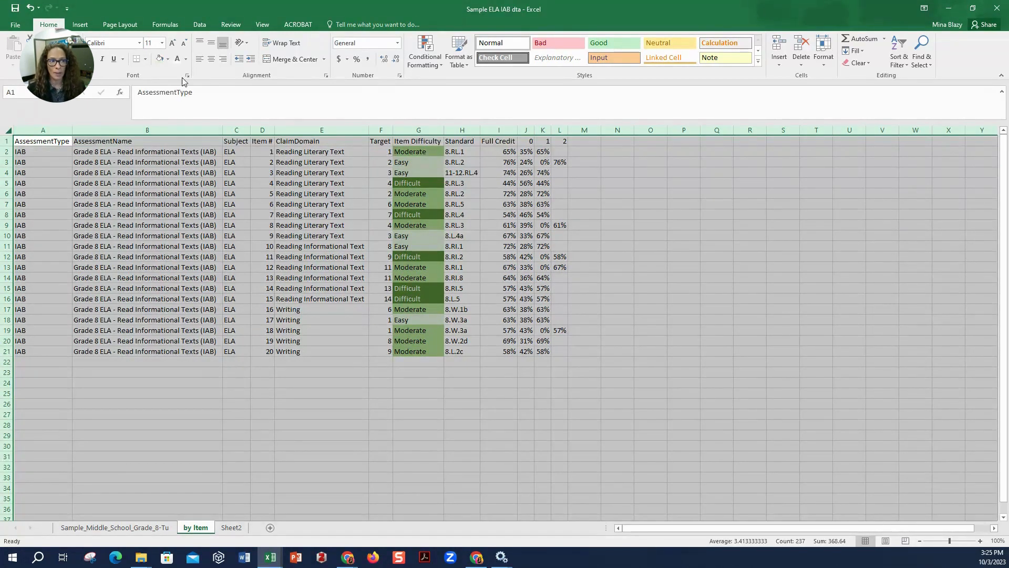
{"action": "left_click", "coordinate": [198, 26]}
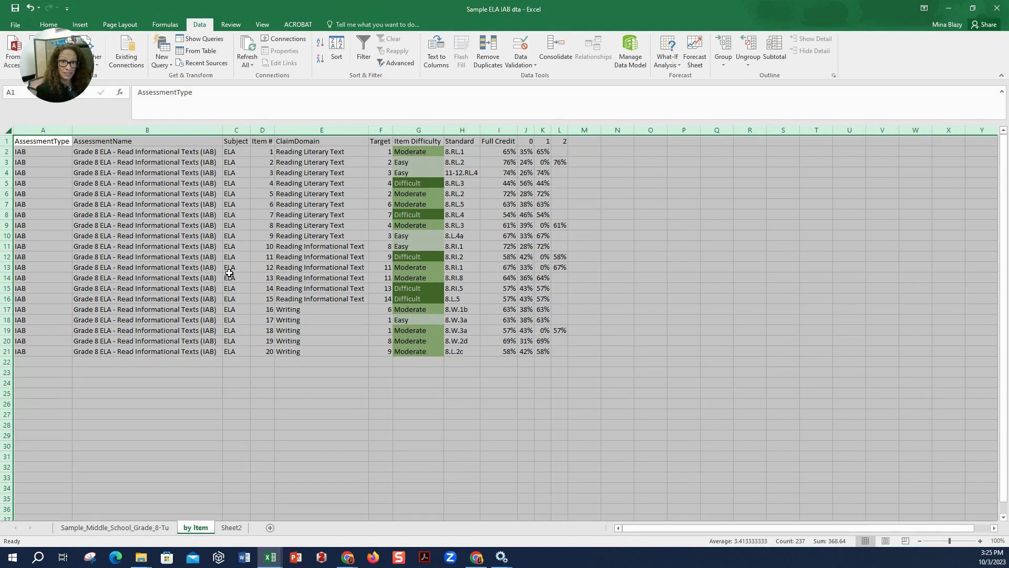
{"action": "left_click", "coordinate": [330, 66]}
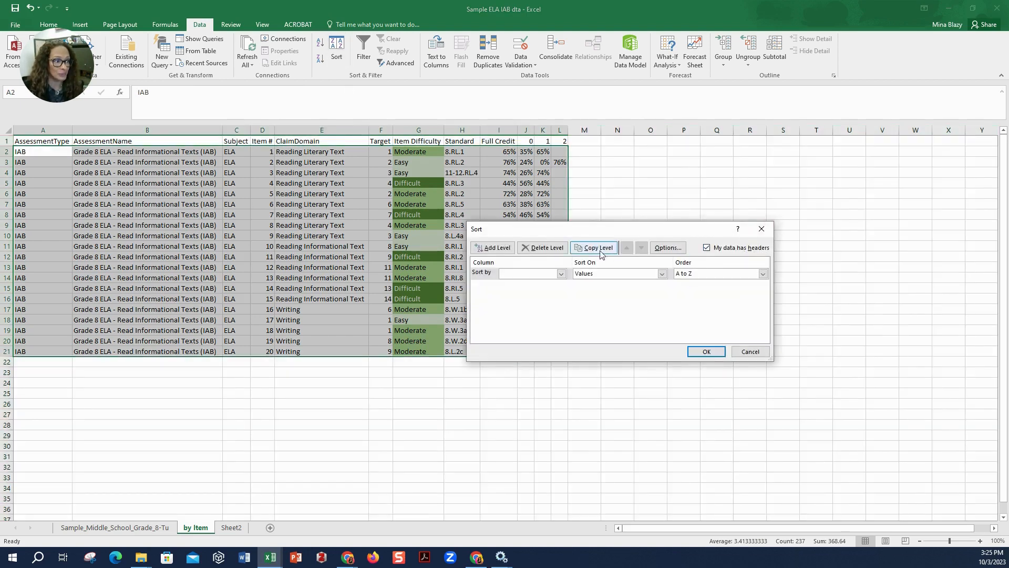
{"action": "left_click", "coordinate": [561, 274]}
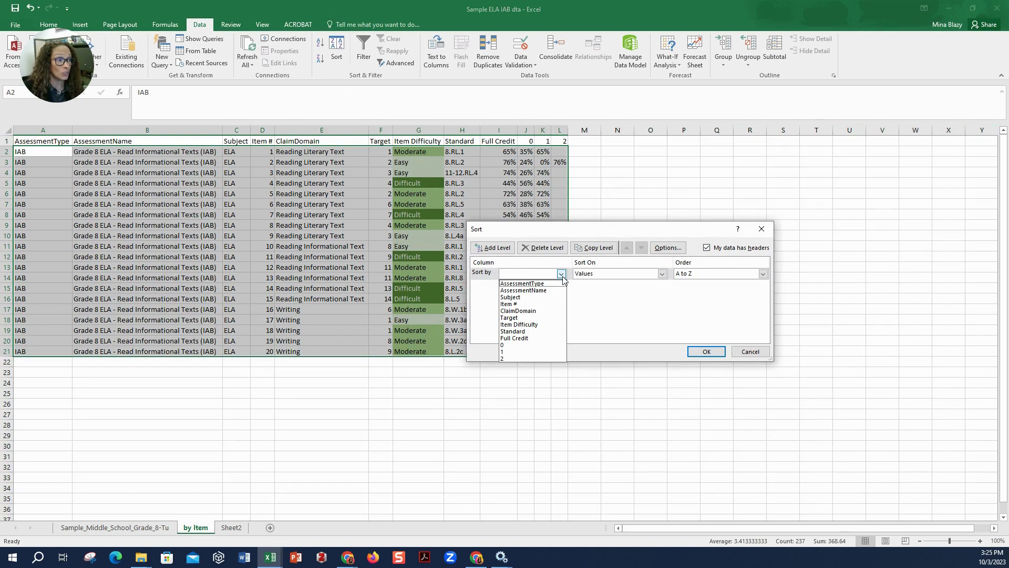
{"action": "left_click", "coordinate": [532, 326]}
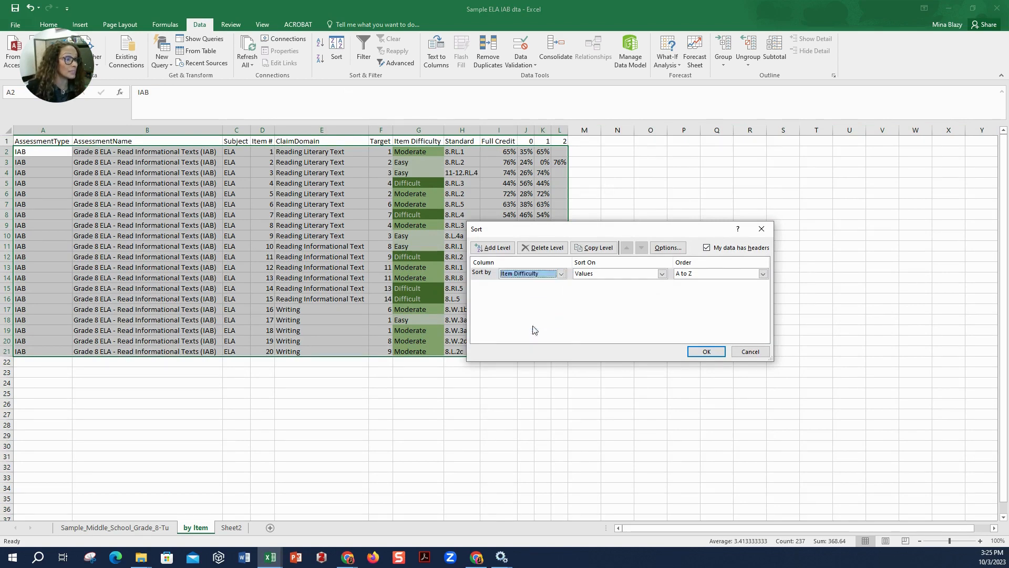
{"action": "left_click", "coordinate": [707, 351]}
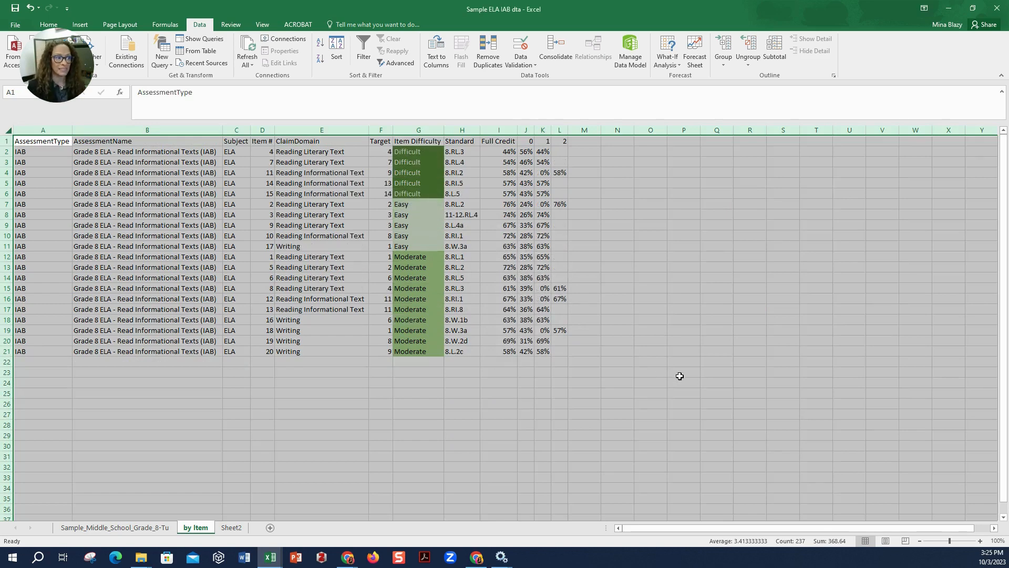
{"action": "left_click", "coordinate": [664, 371]}
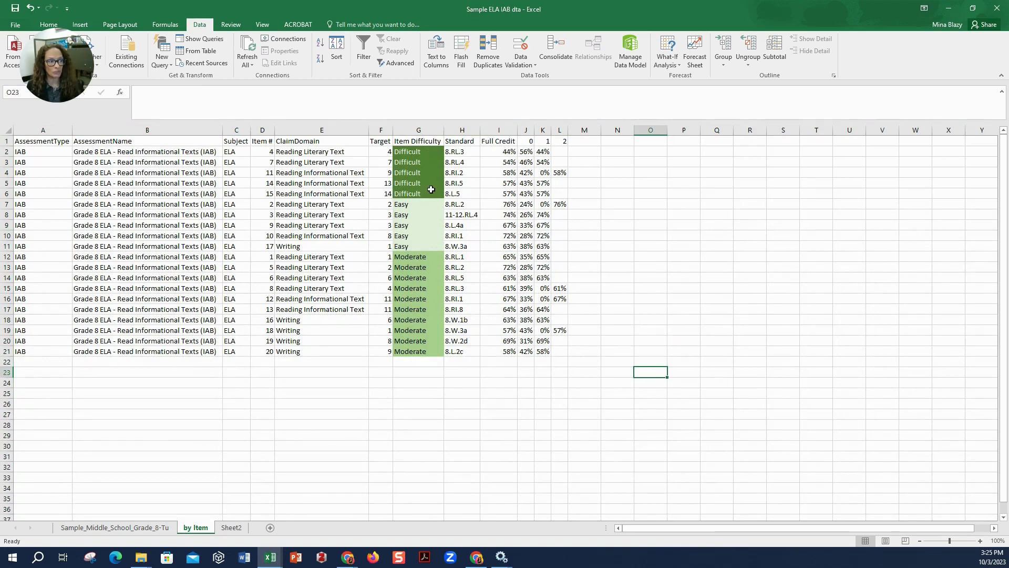
{"action": "left_click", "coordinate": [562, 175]}
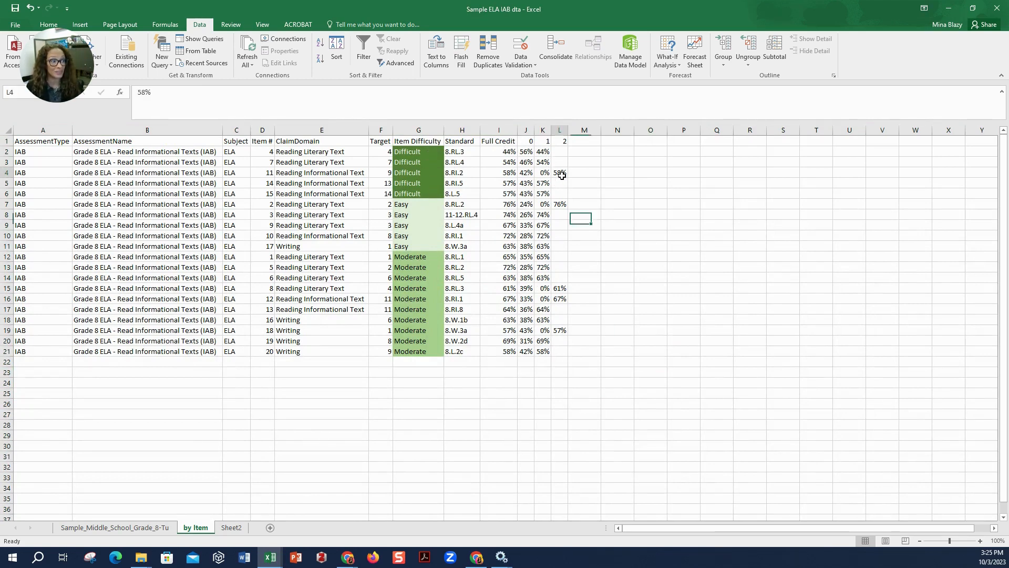
{"action": "left_click", "coordinate": [562, 206]}
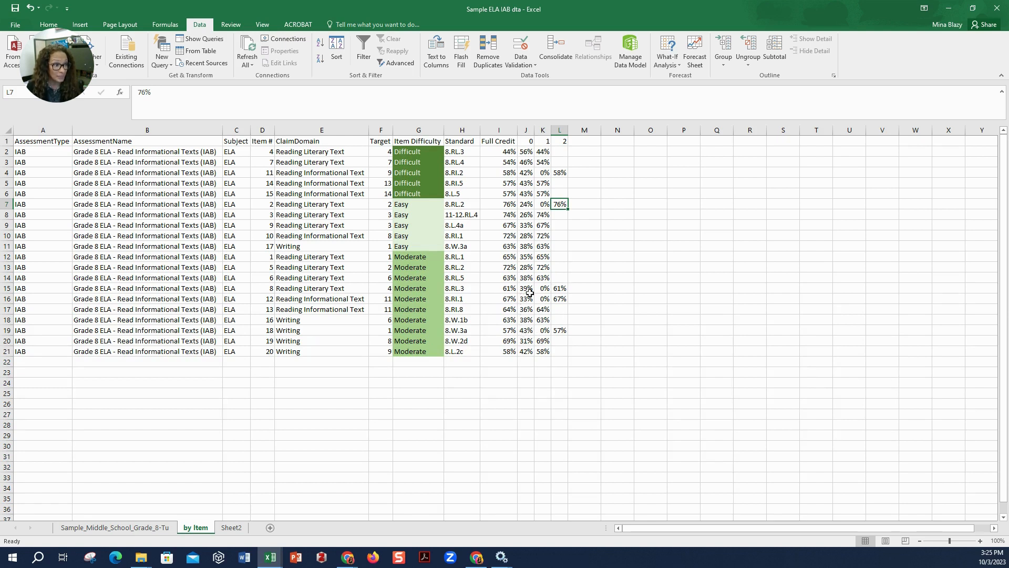
{"action": "left_click_drag", "start_coordinate": [526, 289], "coordinate": [556, 301]}
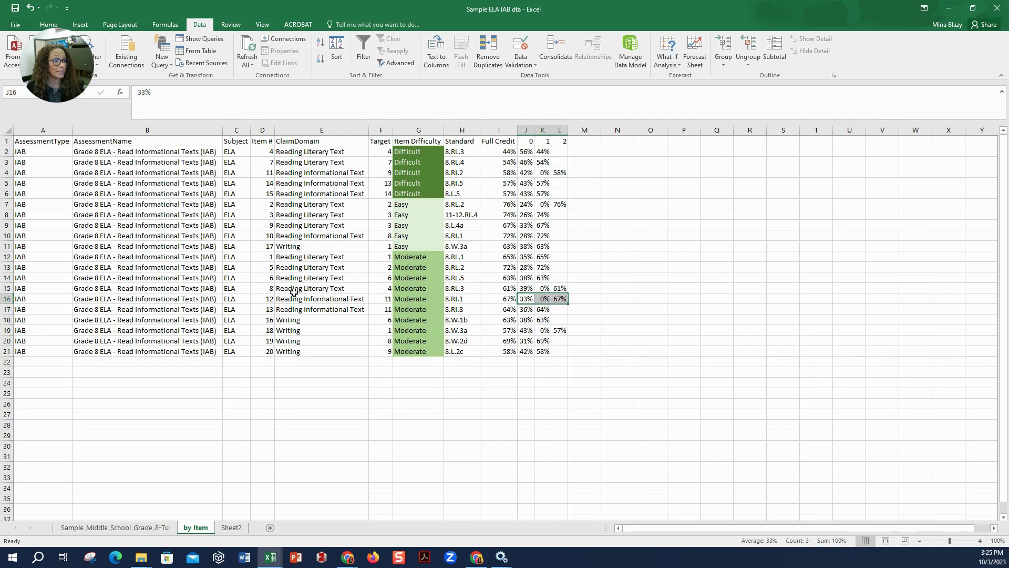
{"action": "left_click", "coordinate": [504, 291]}
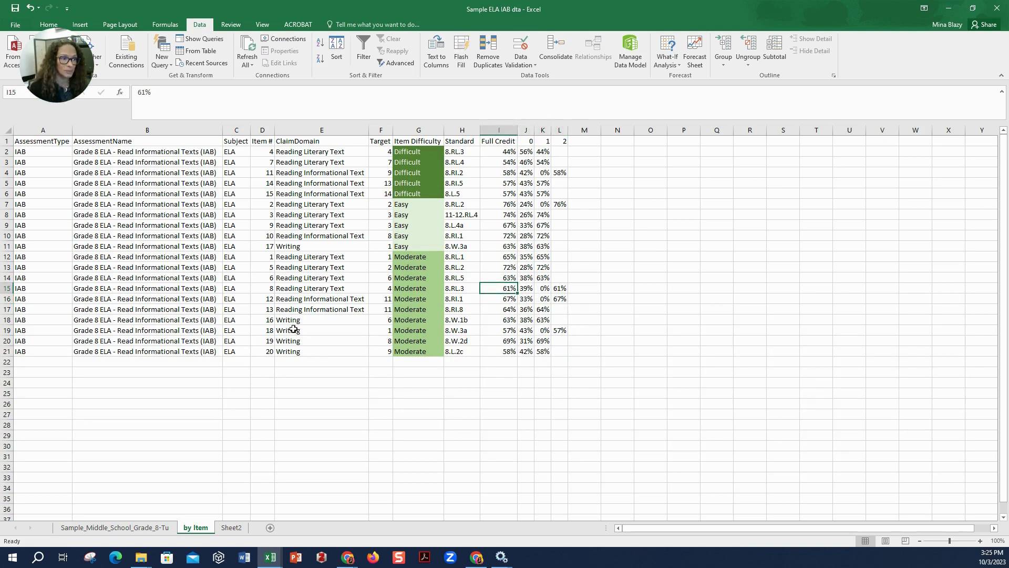
Switch to the CERS Sandbox in Chrome and show the Key / Distractor Analysis for the Read Informational Texts (IAB) results
{"action": "mouse_move", "coordinate": [351, 560]}
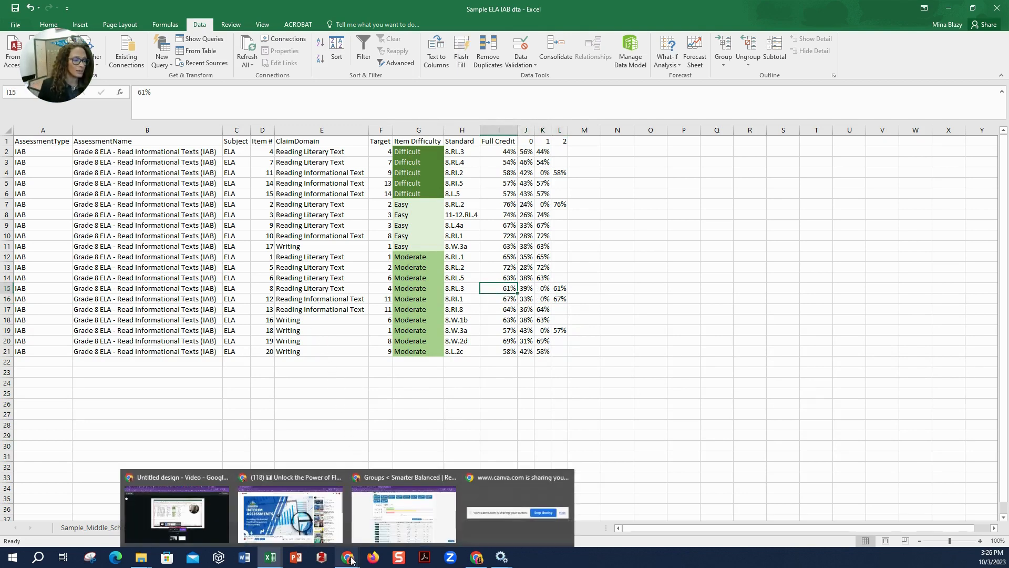
{"action": "left_click", "coordinate": [355, 512]}
{"action": "left_click", "coordinate": [262, 321]}
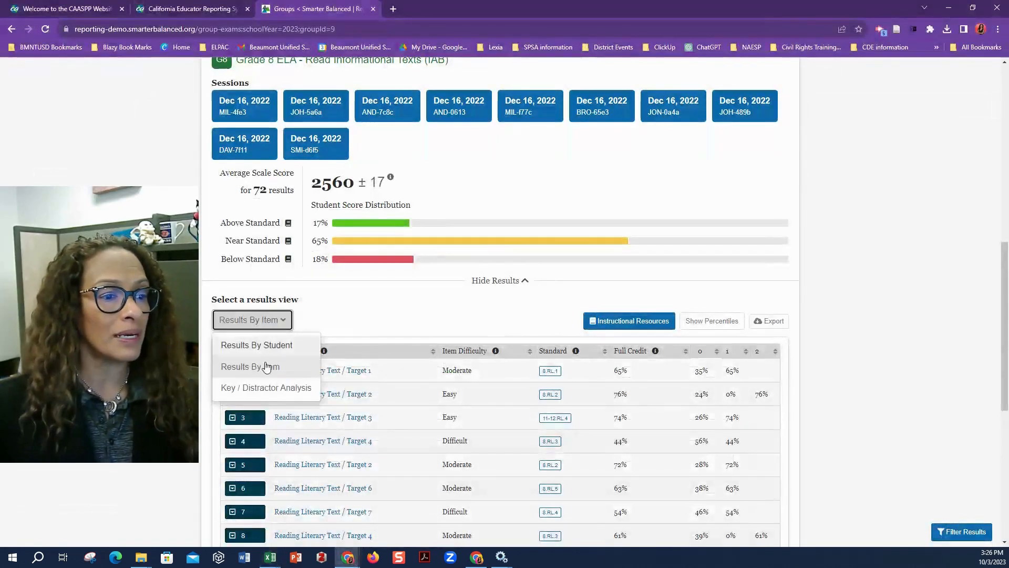
{"action": "left_click", "coordinate": [265, 387]}
{"action": "scroll", "coordinate": [374, 447], "scroll_direction": "down", "scroll_amount": 1}
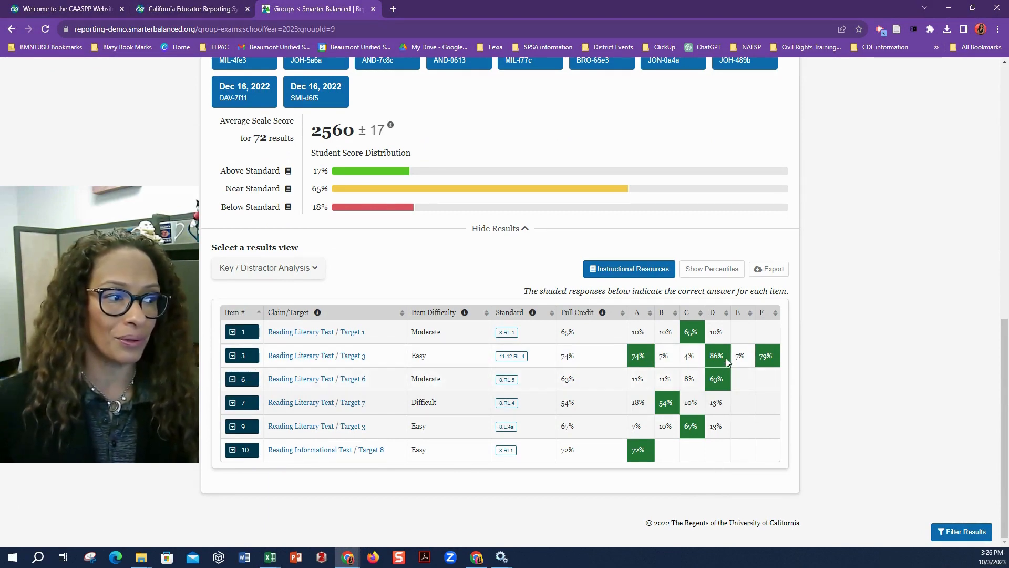
Reload the Groups page and make Grade 8 ELA - Read Informational Texts (IAB) the only selected assessment, removing Grade 8 ELA Summative
{"action": "scroll", "coordinate": [591, 462], "scroll_direction": "up", "scroll_amount": 8}
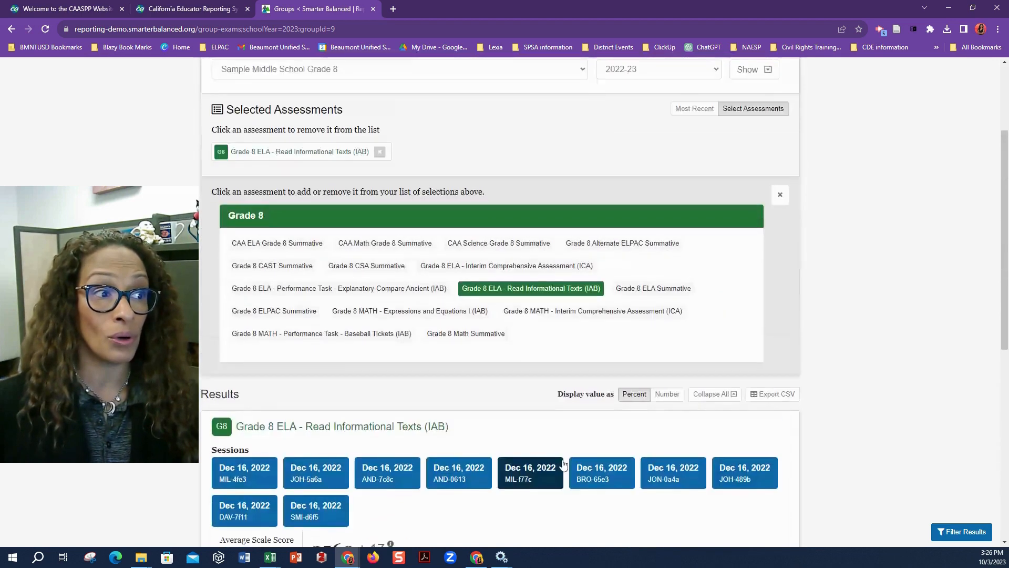
{"action": "scroll", "coordinate": [562, 463], "scroll_direction": "up", "scroll_amount": 2}
{"action": "left_click", "coordinate": [42, 31]}
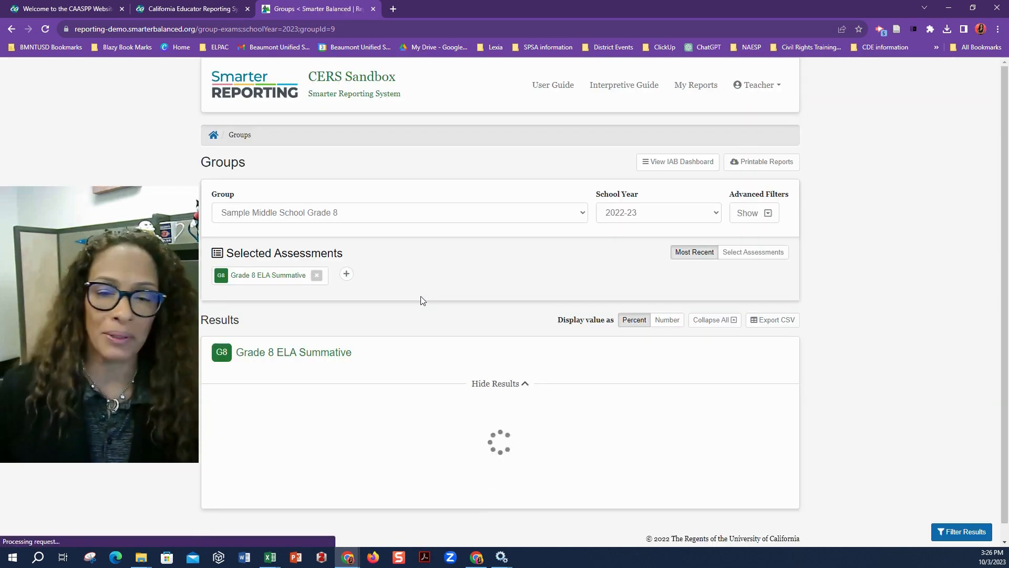
{"action": "scroll", "coordinate": [475, 333], "scroll_direction": "down", "scroll_amount": 4}
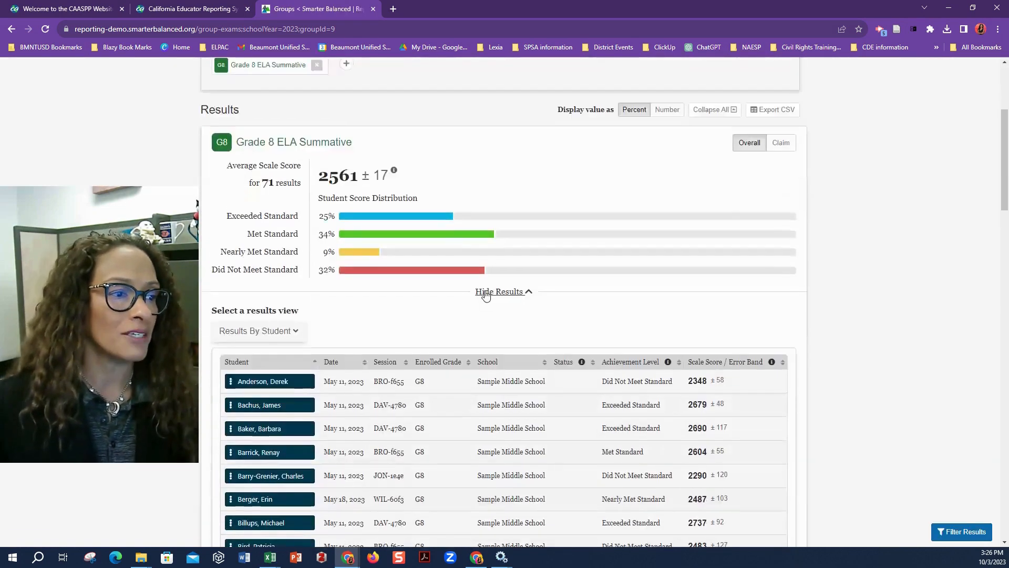
{"action": "scroll", "coordinate": [482, 290], "scroll_direction": "up", "scroll_amount": 4}
{"action": "left_click", "coordinate": [346, 273]}
{"action": "left_click", "coordinate": [531, 432]}
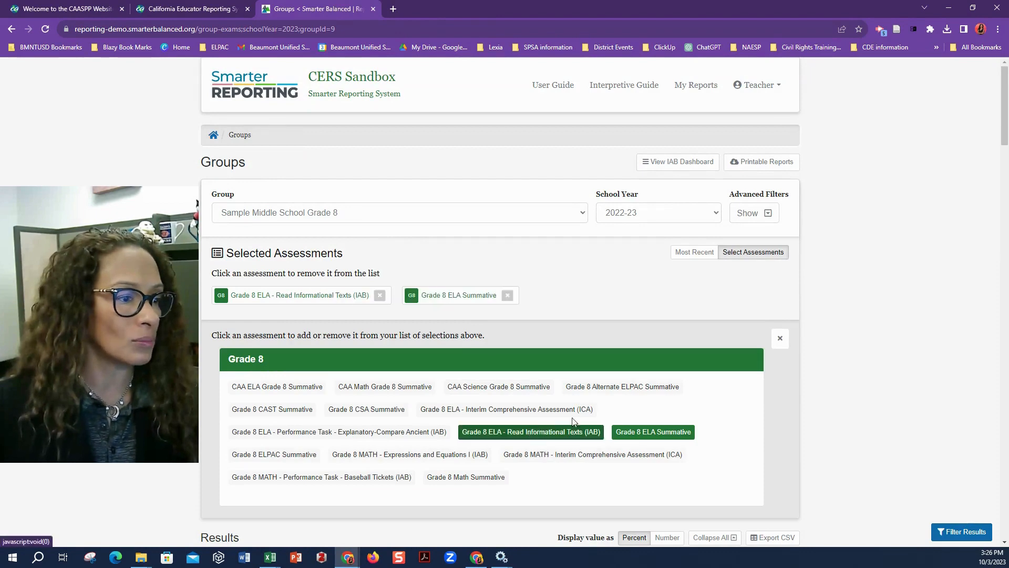
{"action": "left_click", "coordinate": [633, 431]}
Include all the remaining Dec 16, 2022 sessions in the Read Informational Texts (IAB) results
{"action": "scroll", "coordinate": [552, 407], "scroll_direction": "down", "scroll_amount": 9}
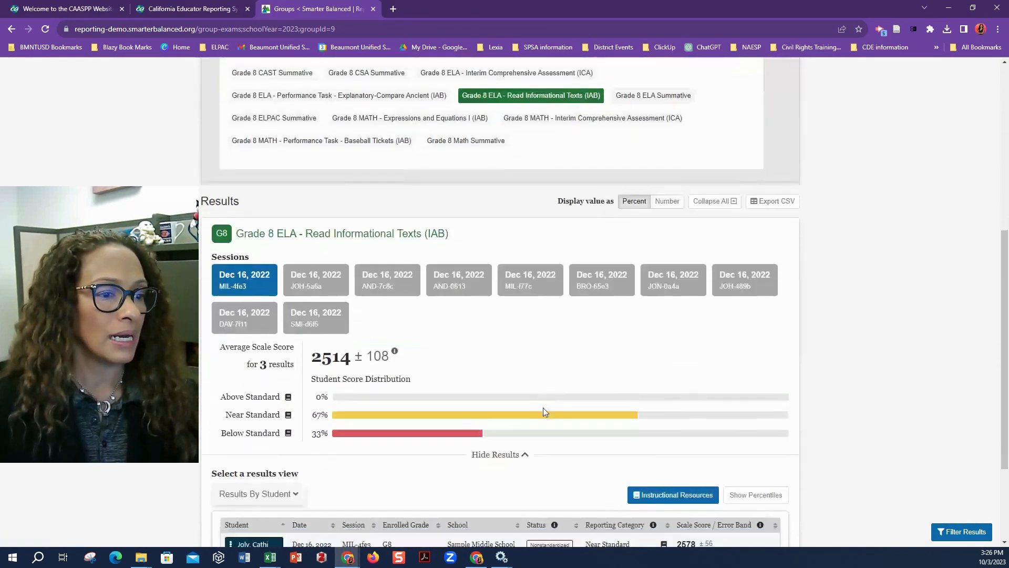
{"action": "left_click", "coordinate": [315, 171]}
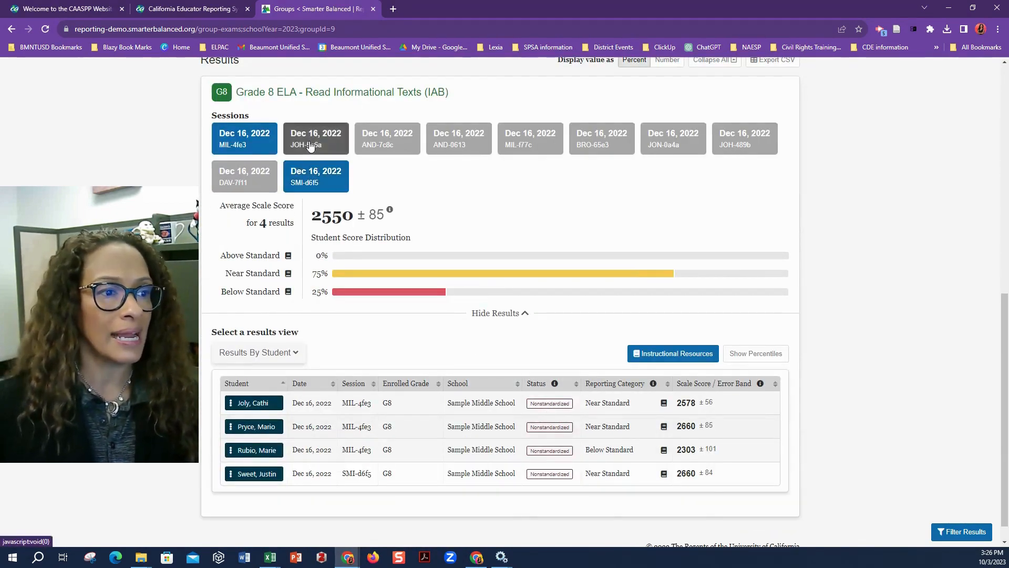
{"action": "left_click", "coordinate": [310, 149]}
{"action": "left_click", "coordinate": [260, 173]}
{"action": "left_click", "coordinate": [400, 147]}
{"action": "left_click", "coordinate": [459, 140]}
{"action": "left_click", "coordinate": [530, 141]}
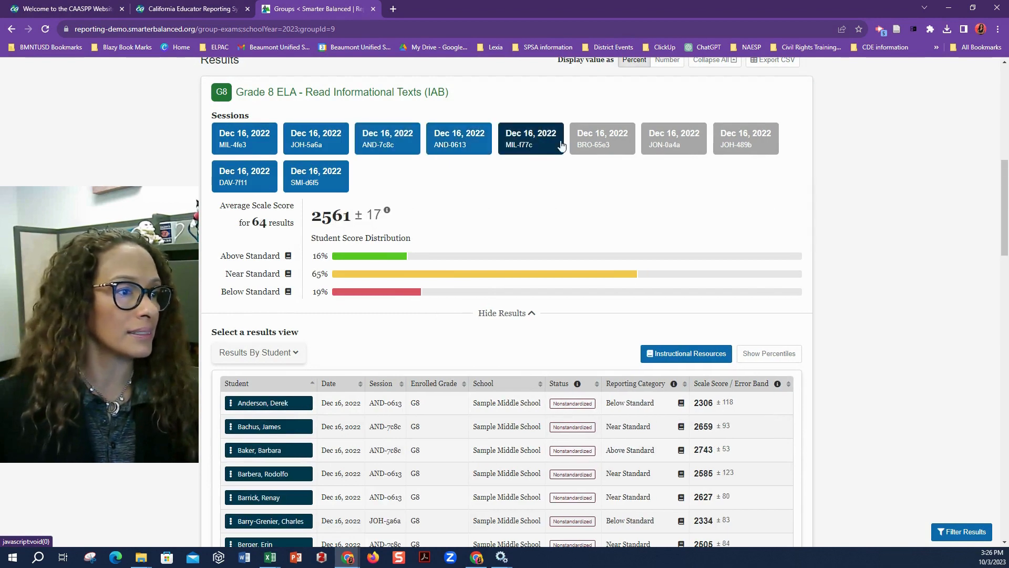
{"action": "left_click", "coordinate": [601, 141]}
{"action": "left_click", "coordinate": [673, 141]}
{"action": "left_click", "coordinate": [734, 145]}
Show the Key / Distractor Analysis view of the Read Informational Texts (IAB) results and export it
{"action": "scroll", "coordinate": [605, 241], "scroll_direction": "down", "scroll_amount": 4}
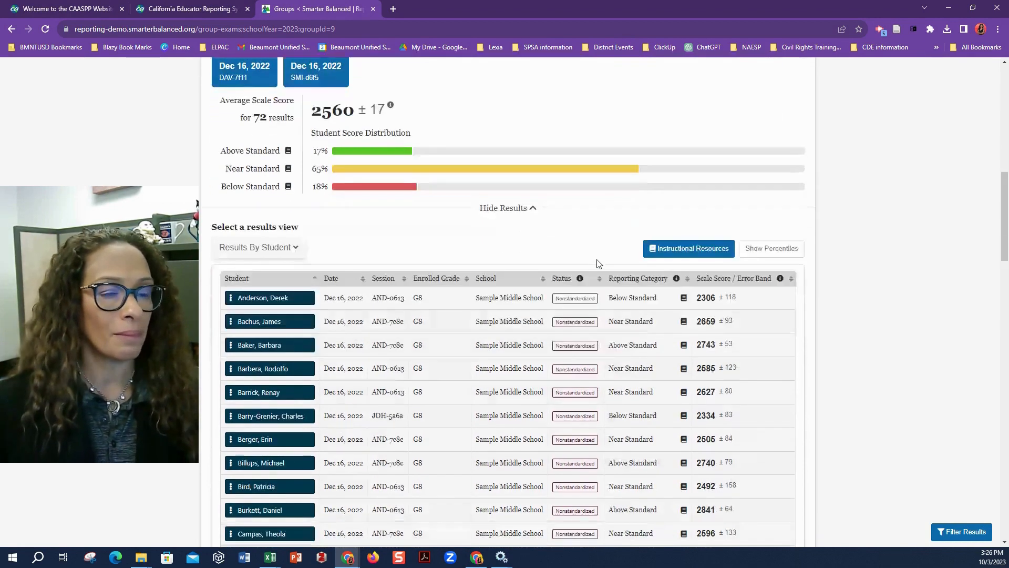
{"action": "left_click", "coordinate": [259, 142]}
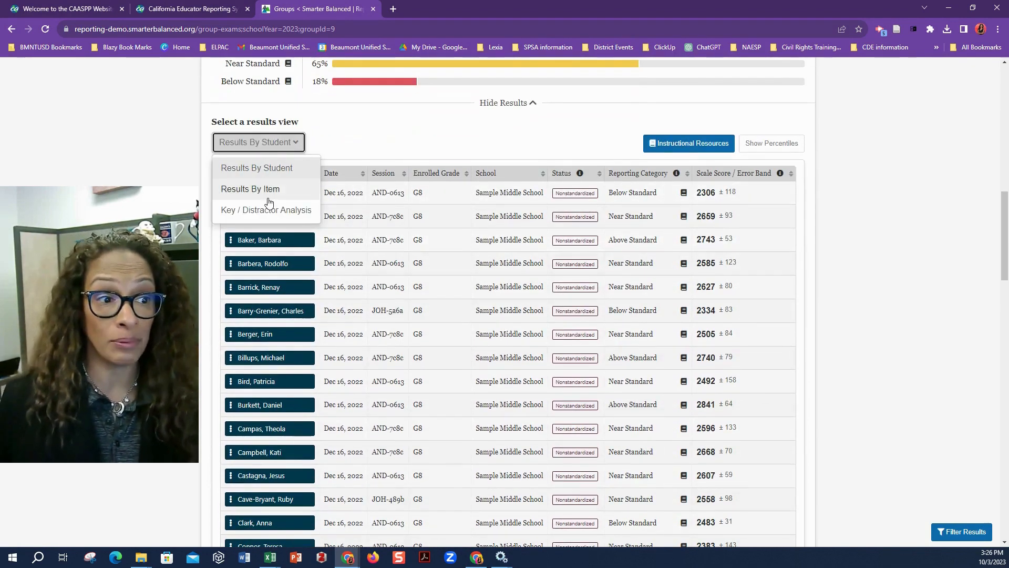
{"action": "left_click", "coordinate": [268, 210]}
{"action": "scroll", "coordinate": [456, 270], "scroll_direction": "down", "scroll_amount": 3}
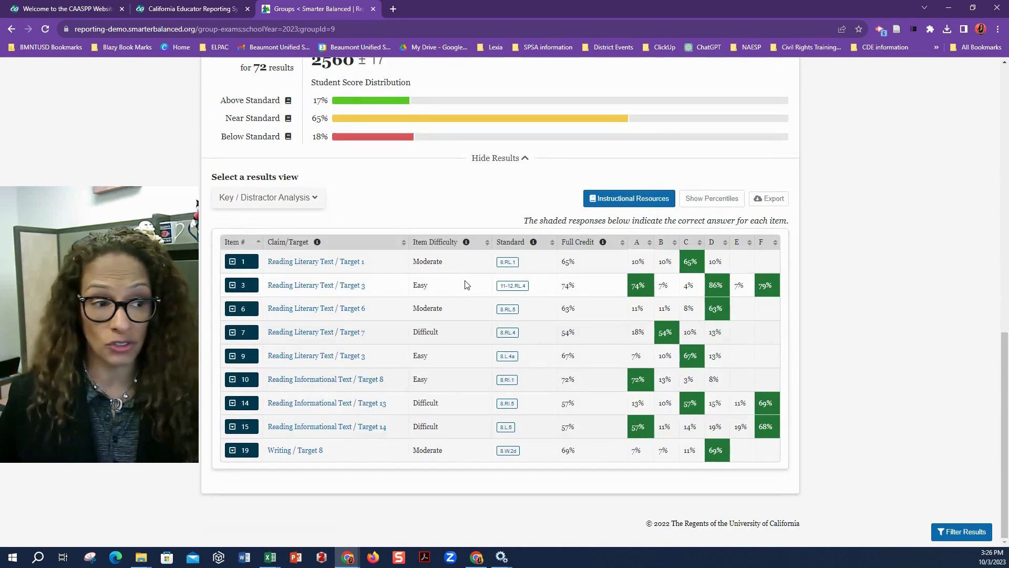
{"action": "left_click", "coordinate": [779, 204]}
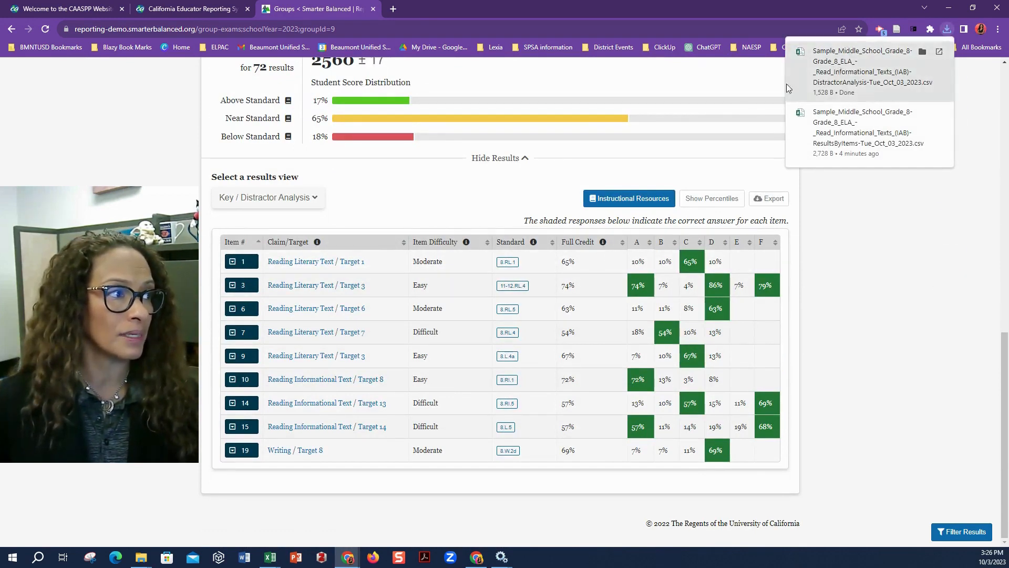
Open the exported DistractorAnalysis file in Excel and copy its whole sheet into the empty Sheet2 of the Sample ELA IAB dta workbook
{"action": "left_click", "coordinate": [839, 68]}
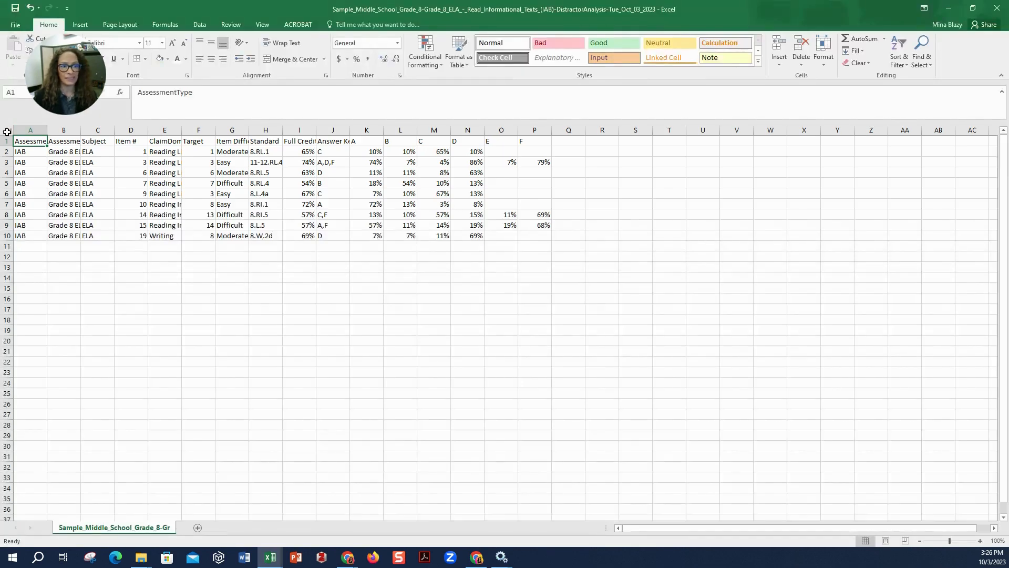
{"action": "left_click", "coordinate": [8, 130]}
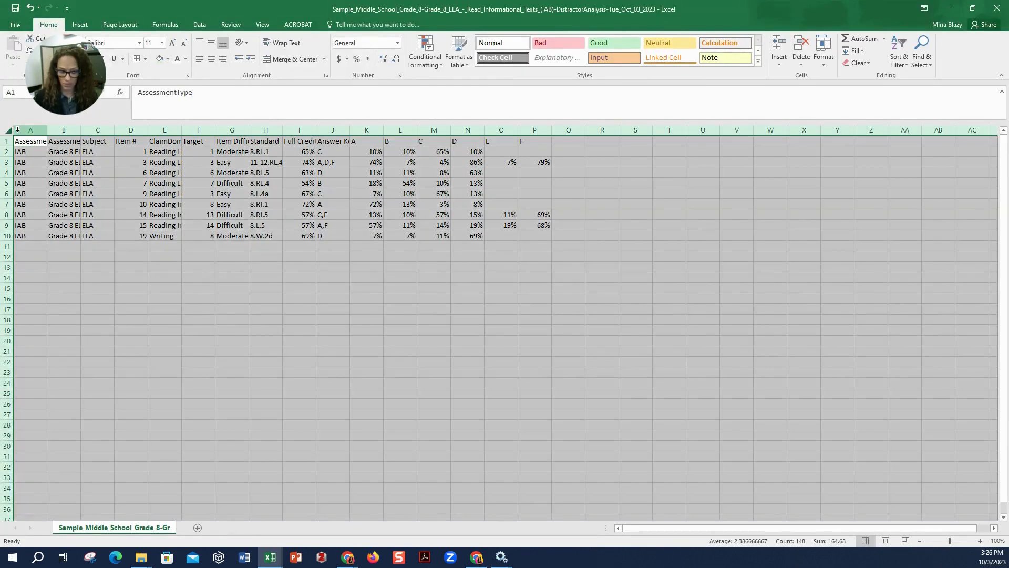
{"action": "key", "text": "ctrl+c"}
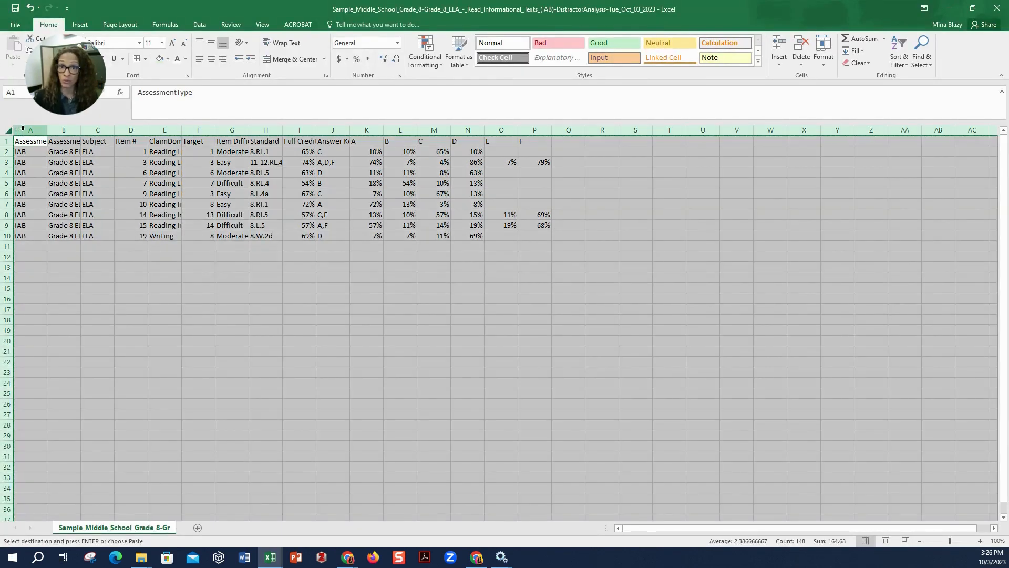
{"action": "right_click", "coordinate": [139, 185]}
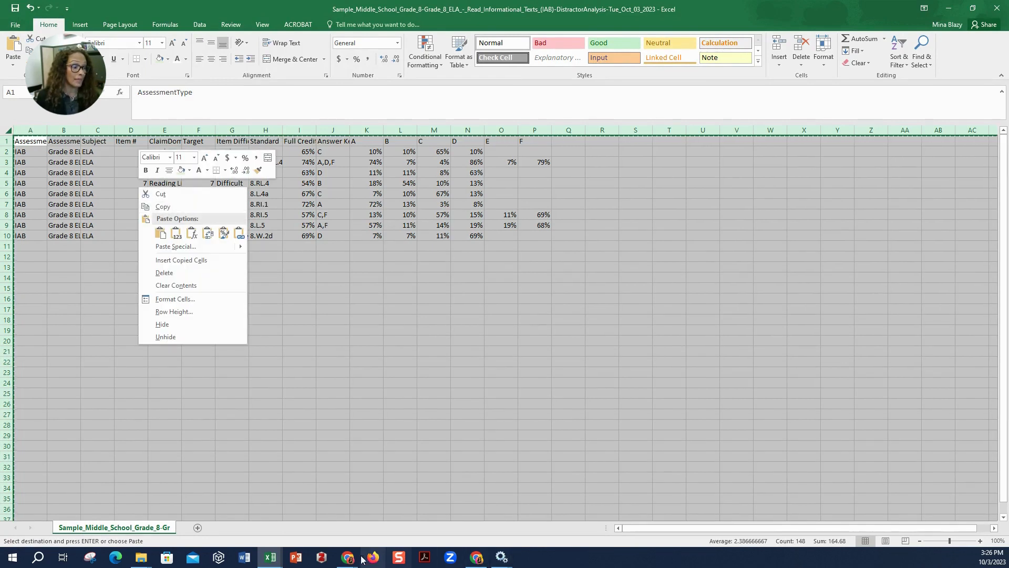
{"action": "mouse_move", "coordinate": [281, 561]}
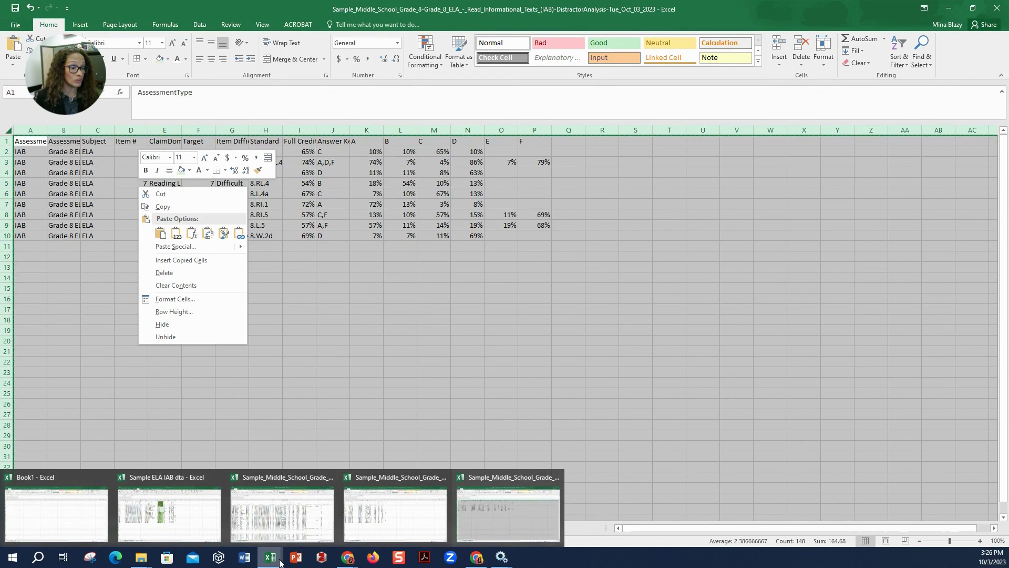
{"action": "left_click", "coordinate": [213, 526]}
{"action": "left_click", "coordinate": [230, 528]}
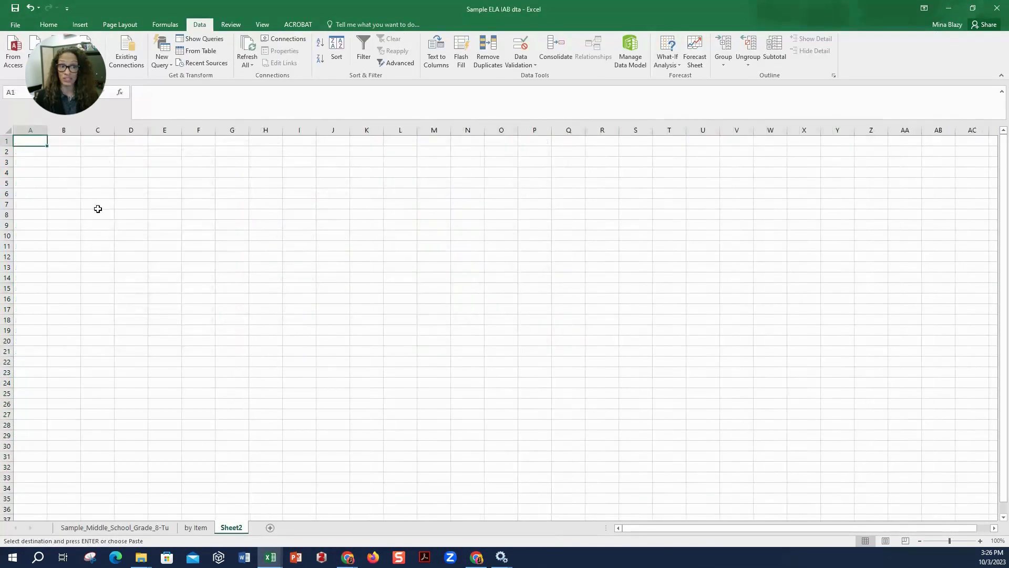
{"action": "left_click", "coordinate": [6, 128]}
{"action": "key", "text": "ctrl+v"}
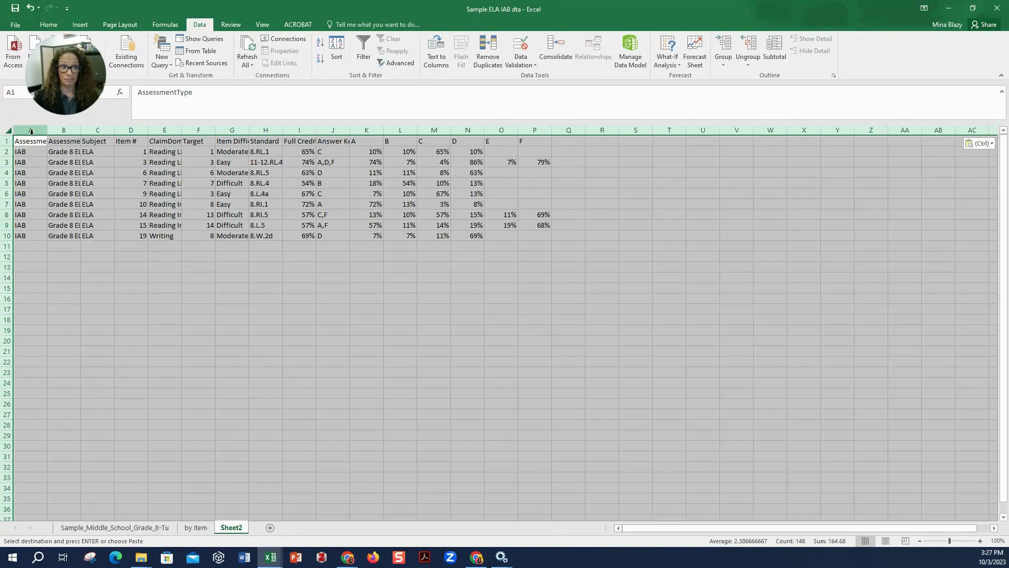
Rename the sheet holding the pasted distractor data as Key Distractor
{"action": "double_click", "coordinate": [230, 528]}
{"action": "type", "text": "K"}
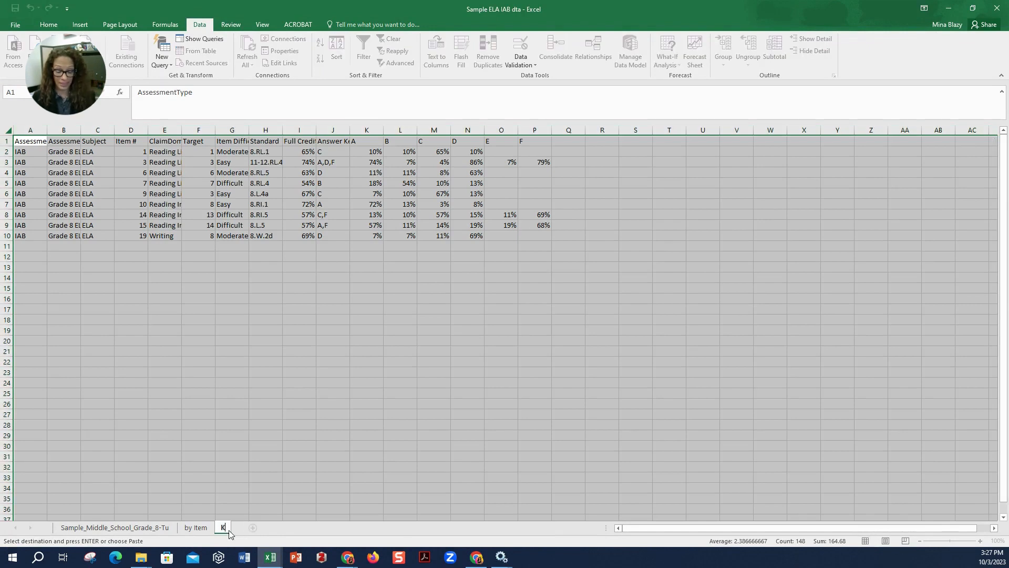
{"action": "type", "text": "ey Distrac"}
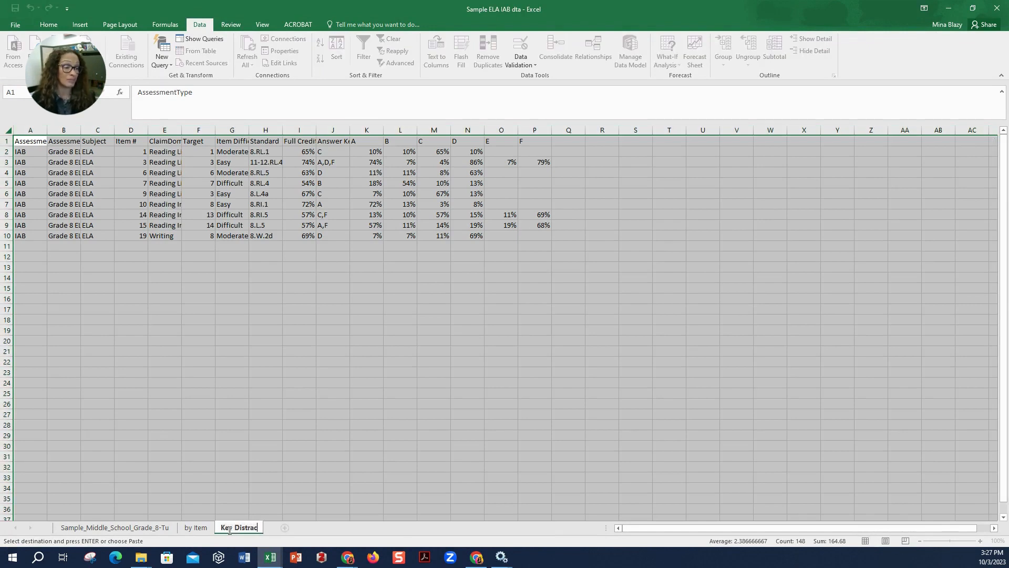
{"action": "type", "text": "ter"}
{"action": "key", "text": "Return"}
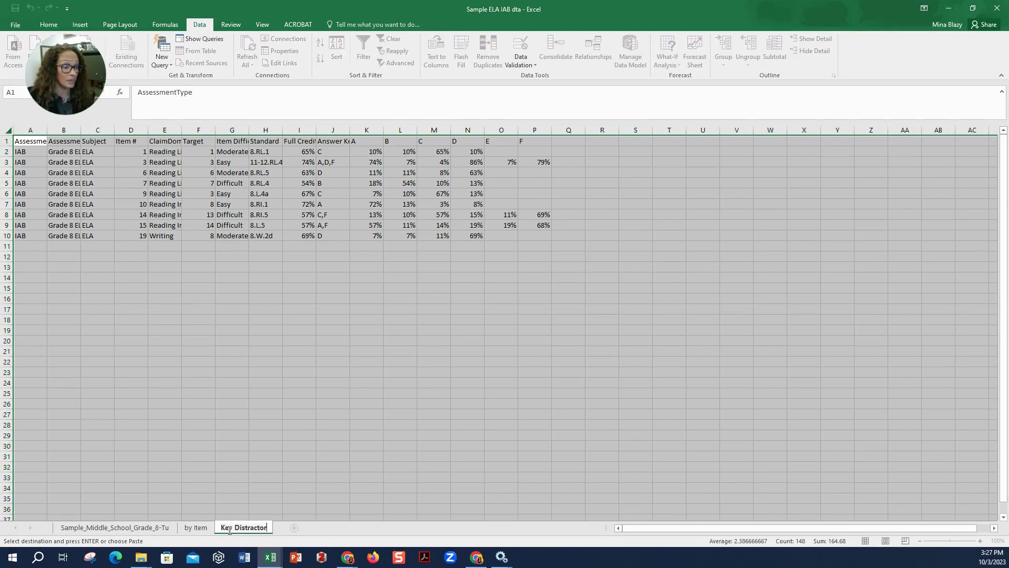
{"action": "left_click", "coordinate": [224, 503]}
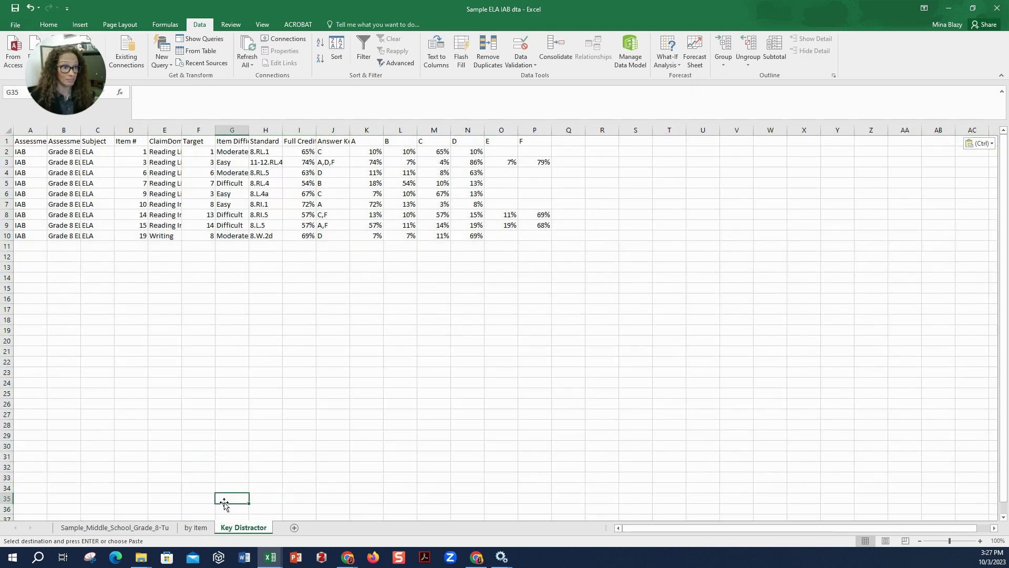
Autofit all column widths on the Key Distractor sheet so its headers and values fit
{"action": "left_click", "coordinate": [4, 132]}
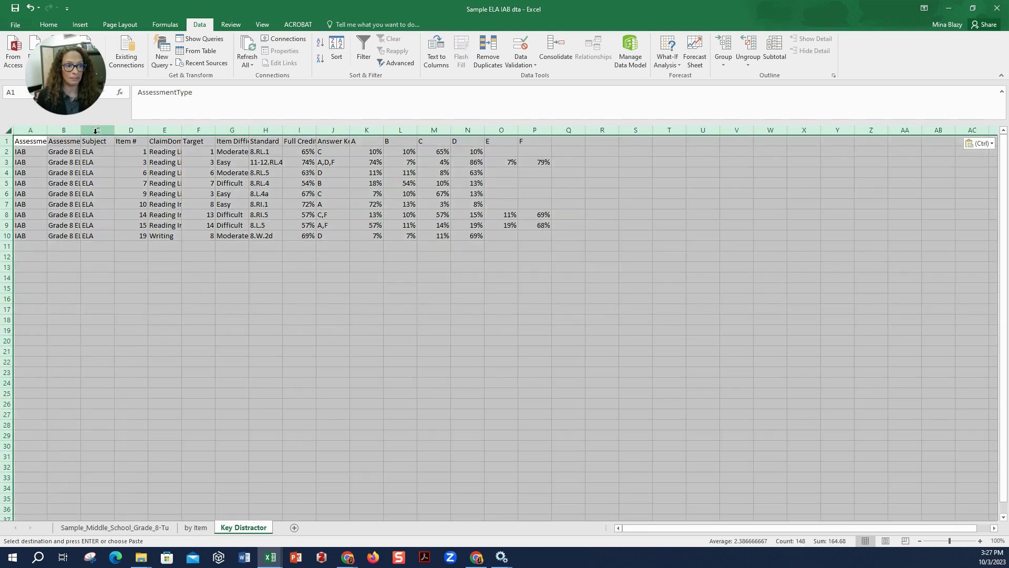
{"action": "double_click", "coordinate": [114, 129]}
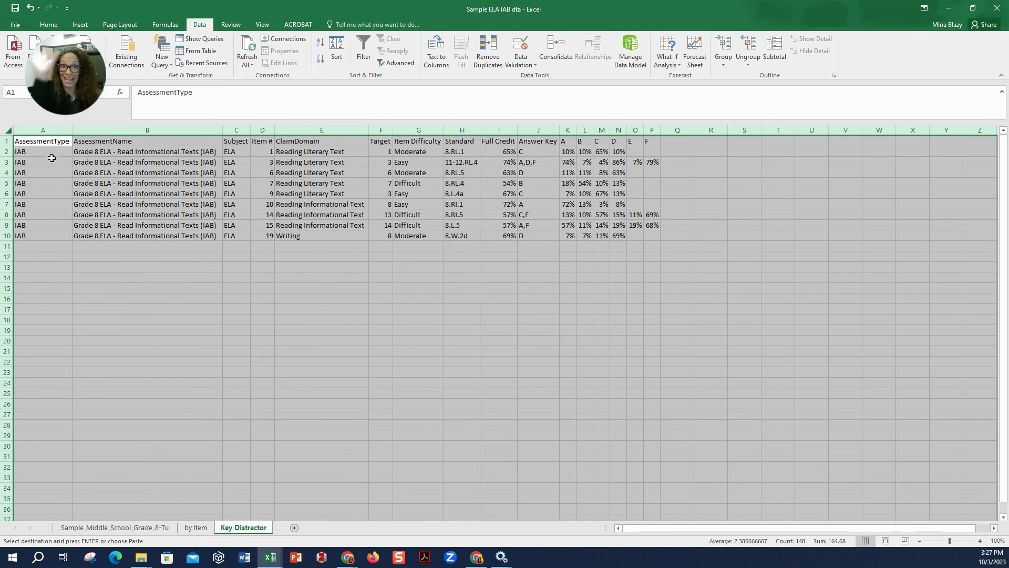
{"action": "left_click", "coordinate": [508, 320]}
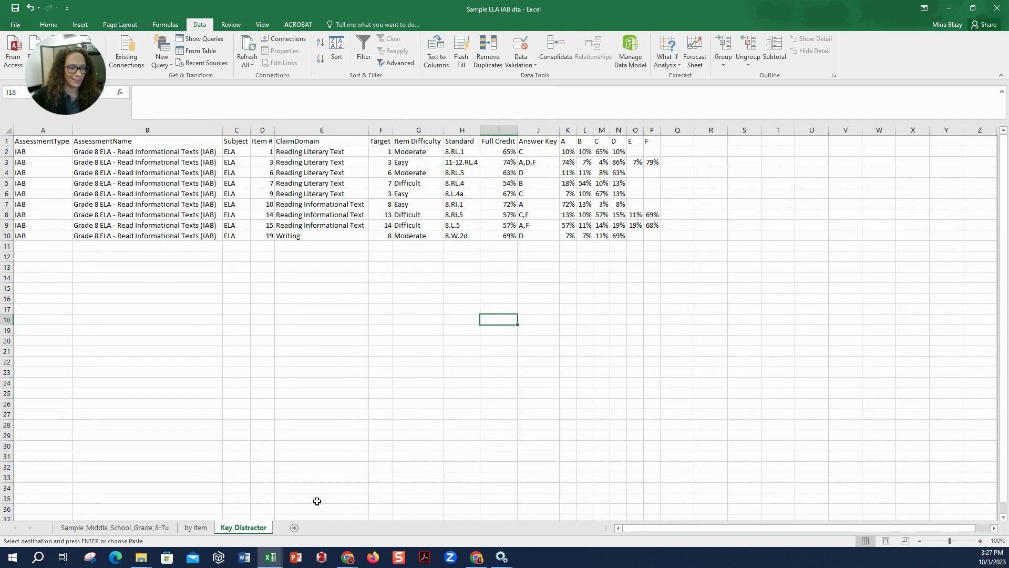
Switch to the CERS Sandbox in Chrome and review the Key / Distractor Analysis with its shaded correct answers
{"action": "mouse_move", "coordinate": [347, 561]}
{"action": "left_click", "coordinate": [402, 505]}
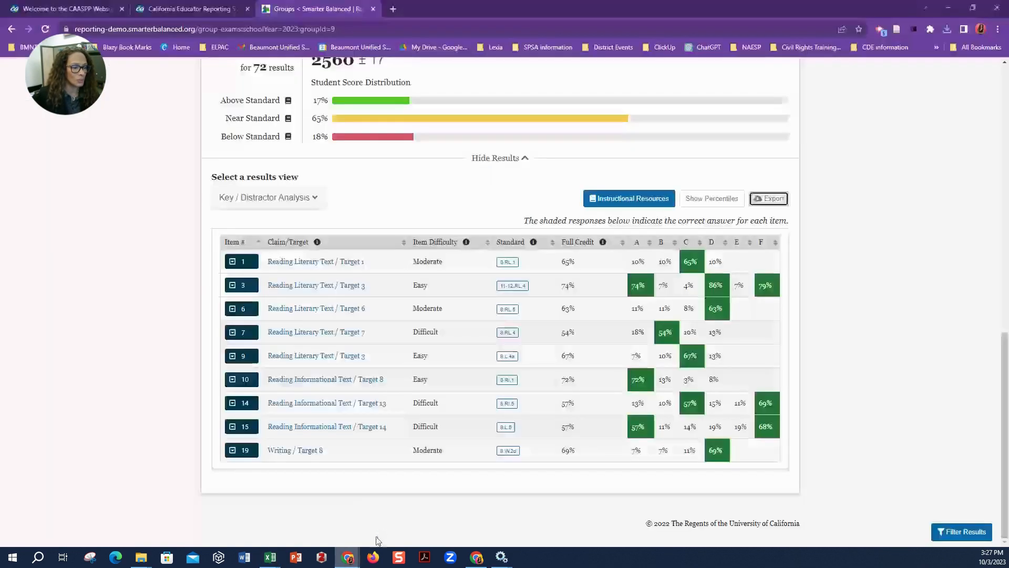
{"action": "left_click", "coordinate": [293, 203]}
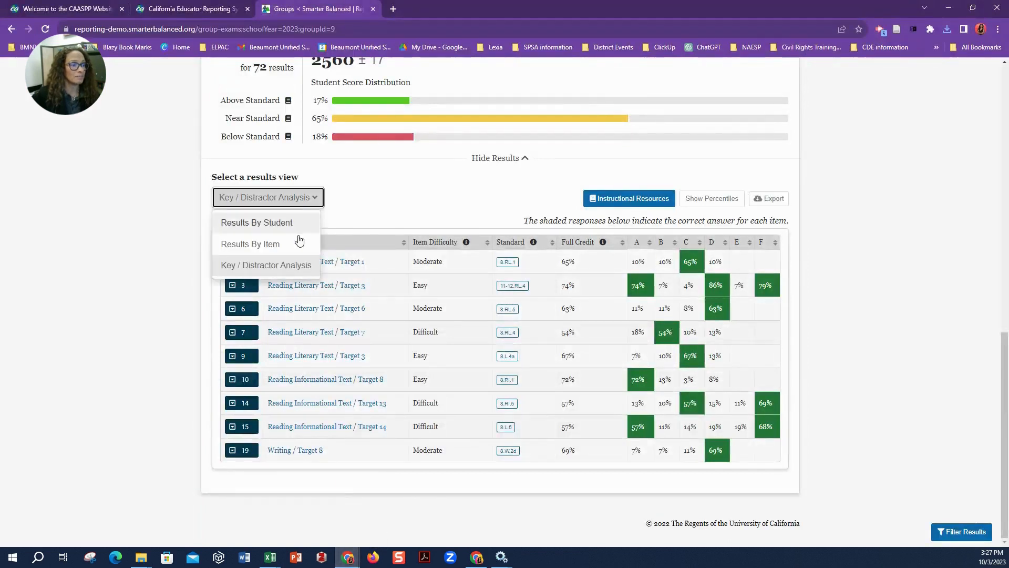
{"action": "left_click", "coordinate": [296, 269]}
{"action": "scroll", "coordinate": [408, 378], "scroll_direction": "up", "scroll_amount": 3}
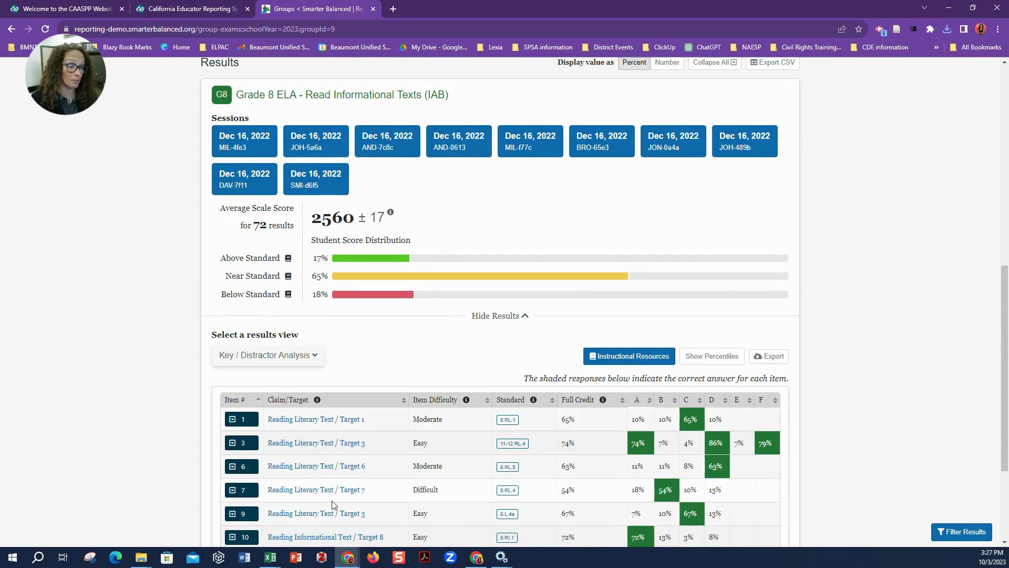
Switch to the Sample ELA IAB dta workbook in Excel and fill item 3's correct-answer cells (A, D and F) with green
{"action": "mouse_move", "coordinate": [277, 562]}
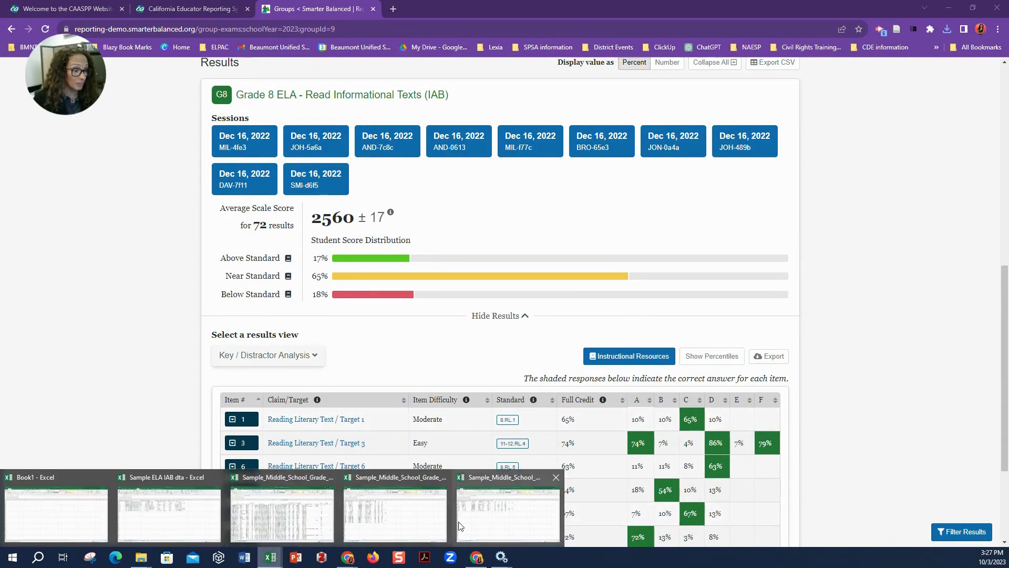
{"action": "left_click", "coordinate": [169, 512]}
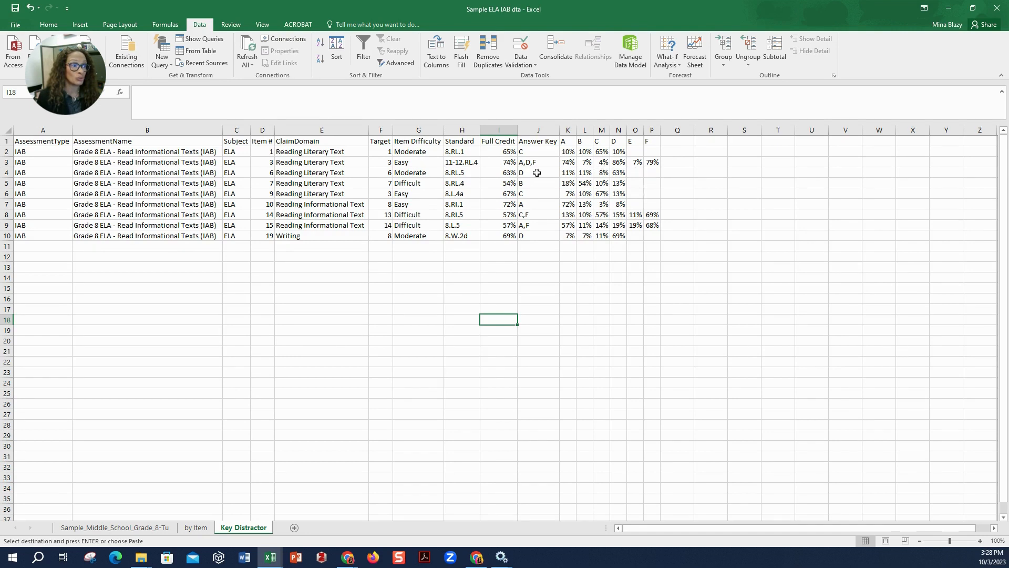
{"action": "left_click", "coordinate": [567, 163]}
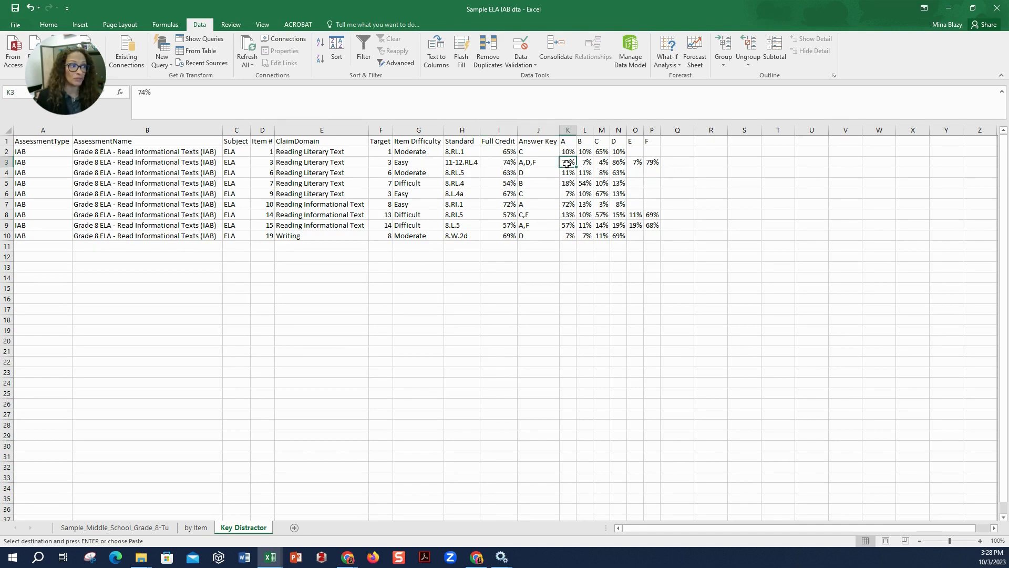
{"action": "left_click", "coordinate": [619, 163], "text": "ctrl"}
{"action": "left_click", "coordinate": [652, 163], "text": "ctrl"}
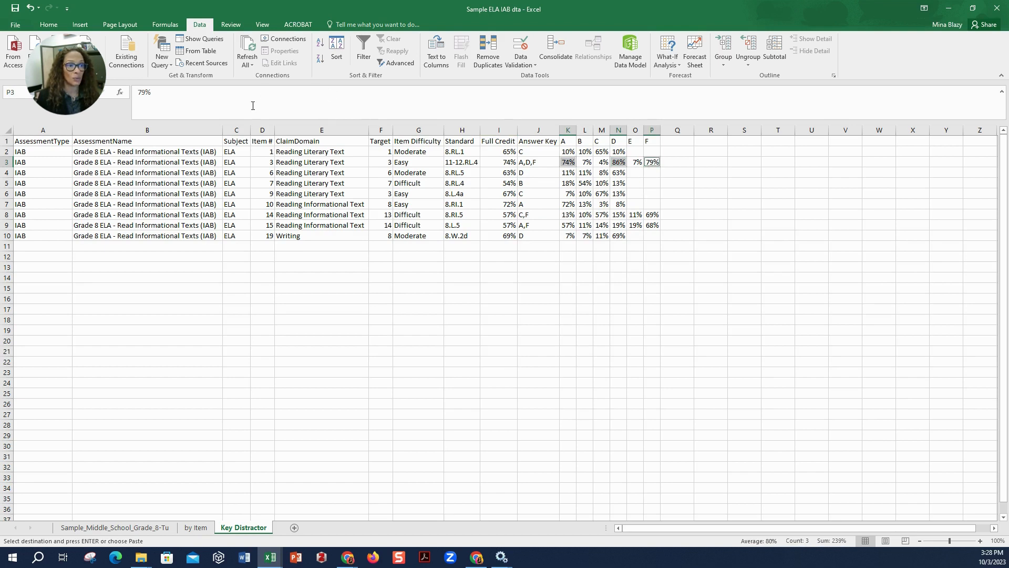
{"action": "left_click", "coordinate": [48, 24]}
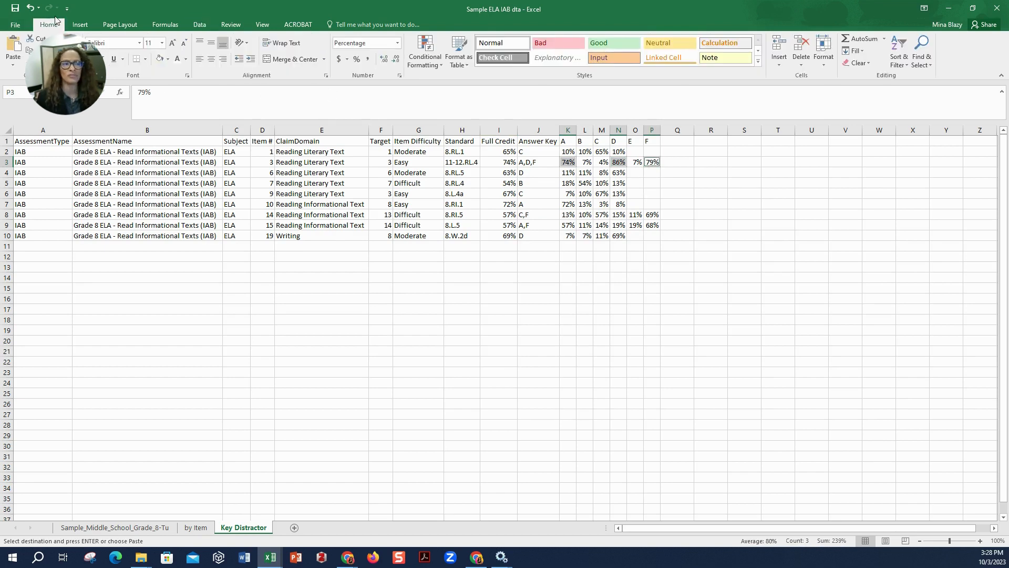
{"action": "left_click", "coordinate": [169, 61]}
{"action": "left_click", "coordinate": [240, 104]}
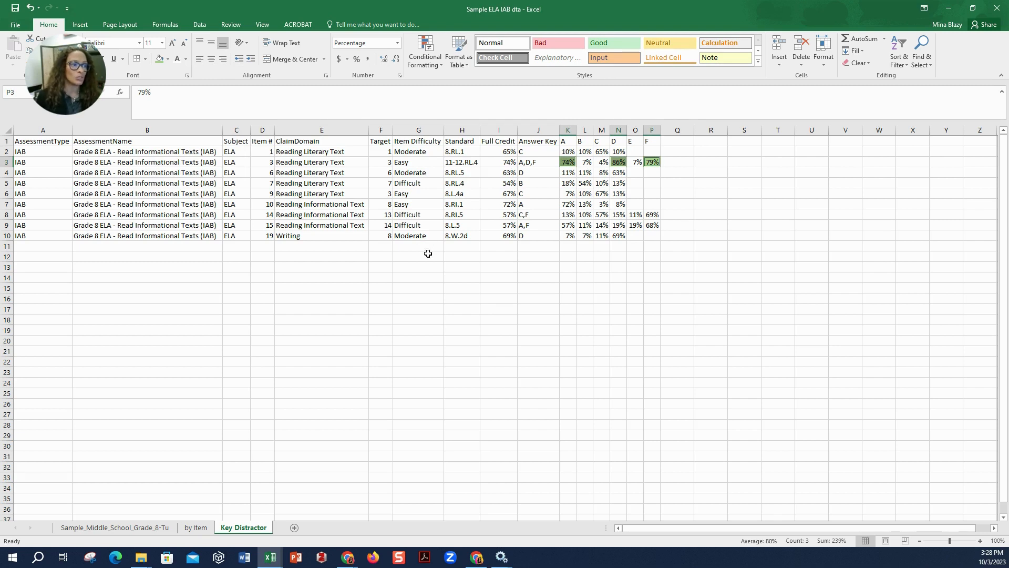
{"action": "left_click", "coordinate": [602, 215]}
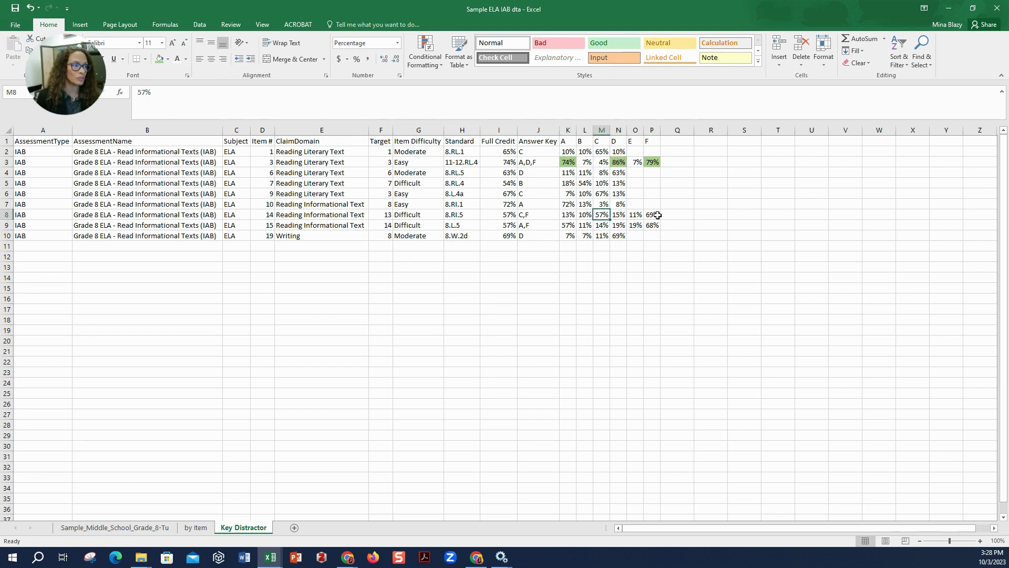
{"action": "left_click", "coordinate": [652, 214], "text": "ctrl"}
{"action": "left_click", "coordinate": [584, 225], "text": "ctrl"}
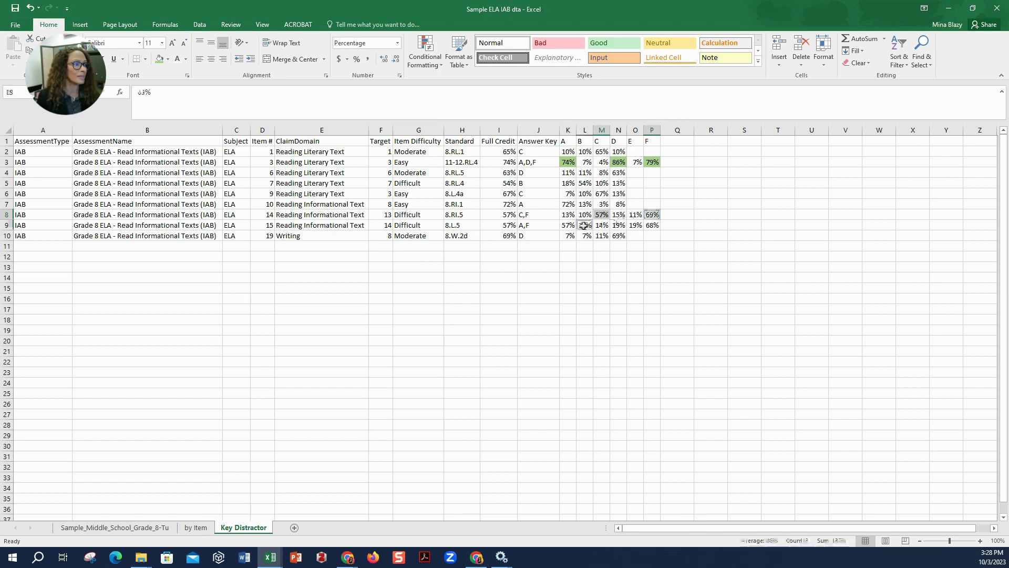
{"action": "left_click", "coordinate": [599, 244]}
Fill the correct-answer cells of item 14 (C and F) and item 15 (A and F) with the same green
{"action": "left_click", "coordinate": [603, 214]}
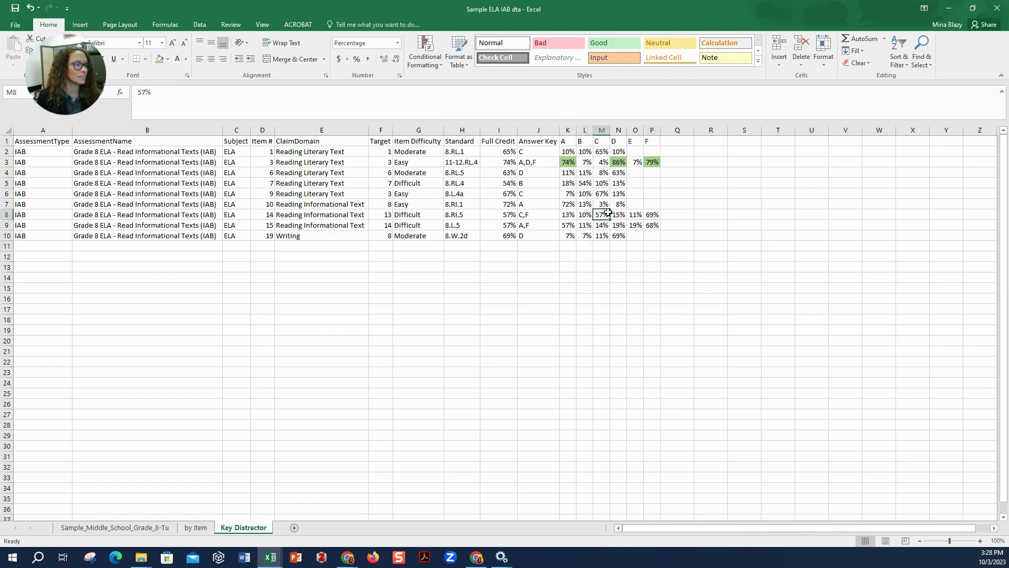
{"action": "left_click", "coordinate": [650, 215], "text": "ctrl"}
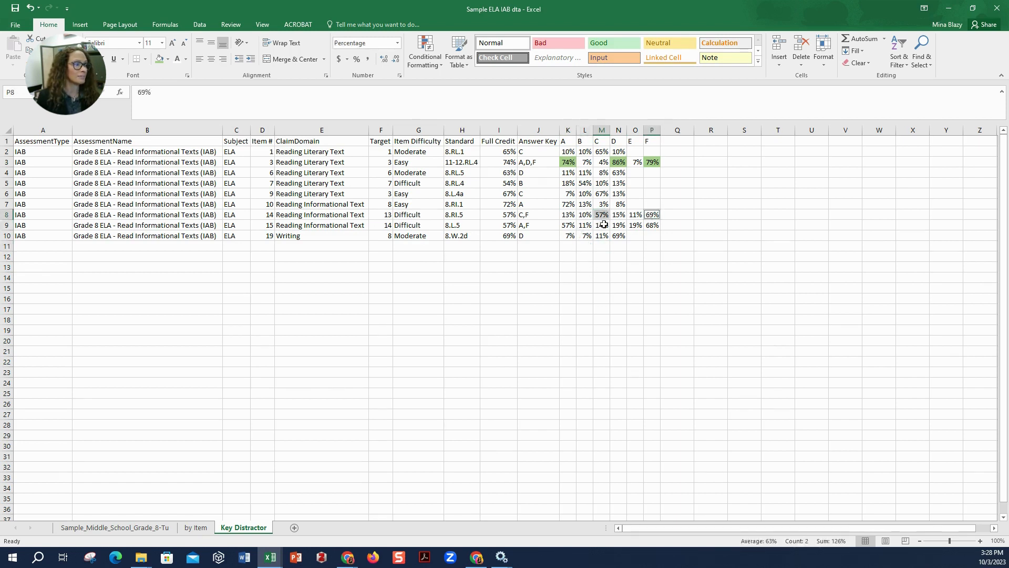
{"action": "left_click", "coordinate": [571, 225], "text": "ctrl"}
{"action": "left_click", "coordinate": [652, 225], "text": "ctrl"}
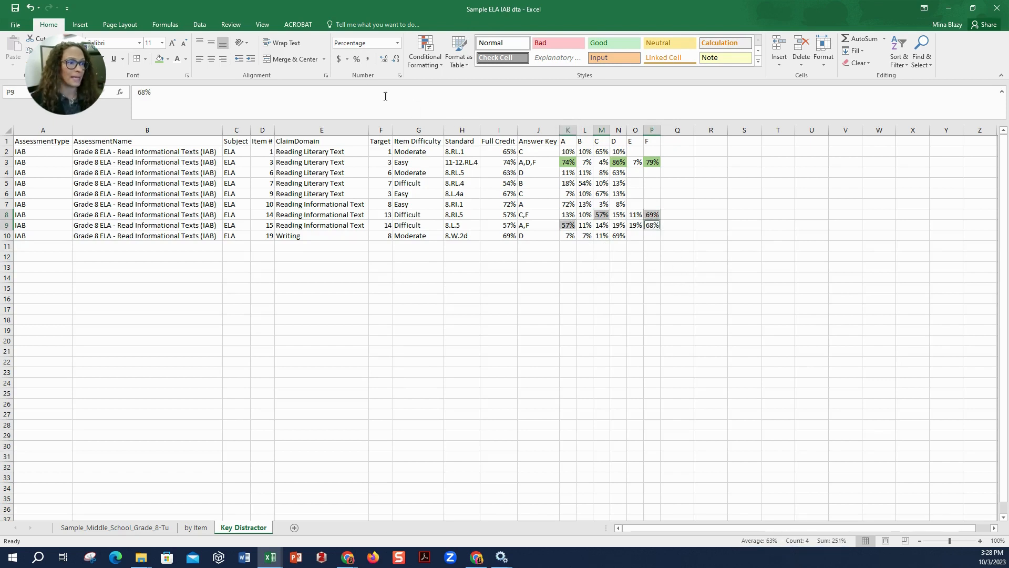
{"action": "left_click", "coordinate": [160, 59]}
{"action": "left_click", "coordinate": [545, 335]}
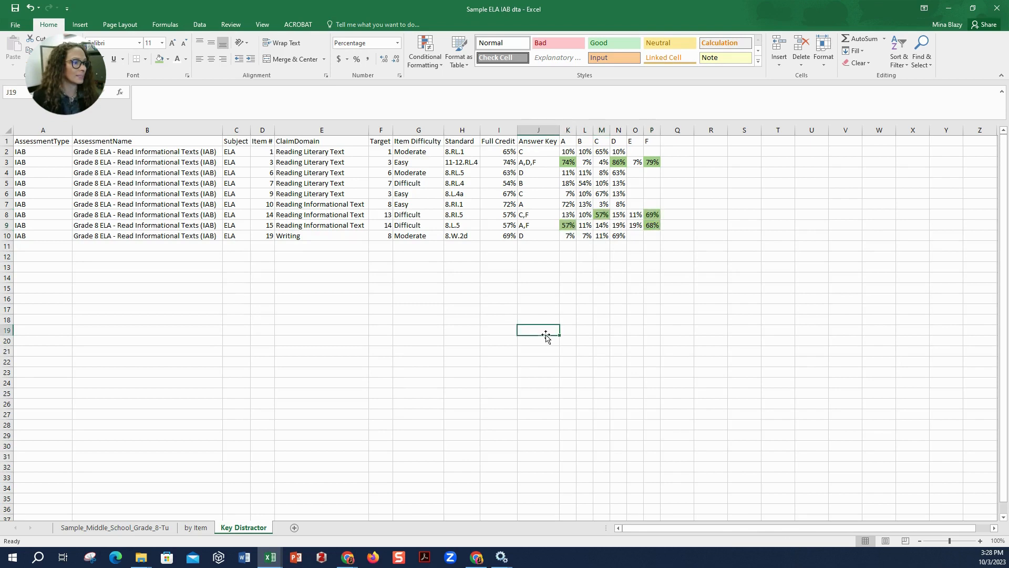
Fill the single correct-answer cells of items 1, 6, 7, 9, 10 and 19 with the same green
{"action": "left_click", "coordinate": [604, 151]}
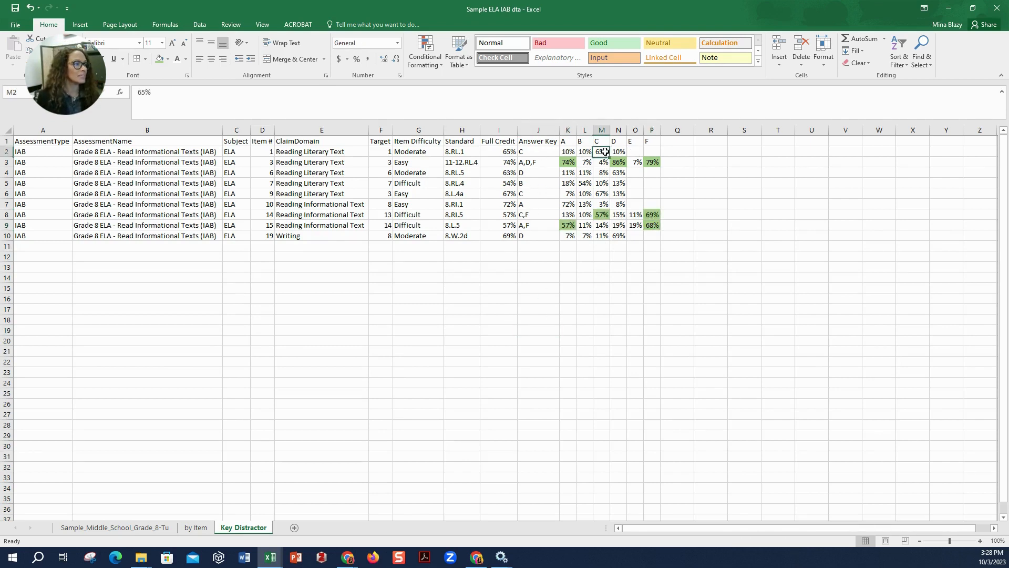
{"action": "left_click", "coordinate": [615, 174], "text": "ctrl"}
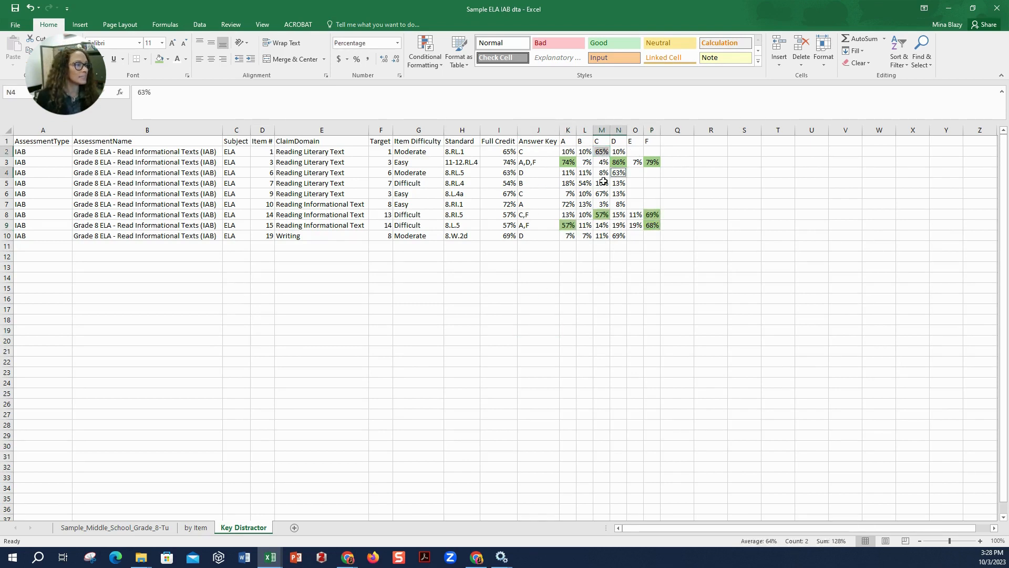
{"action": "left_click", "coordinate": [585, 183], "text": "ctrl"}
{"action": "left_click", "coordinate": [599, 194], "text": "ctrl"}
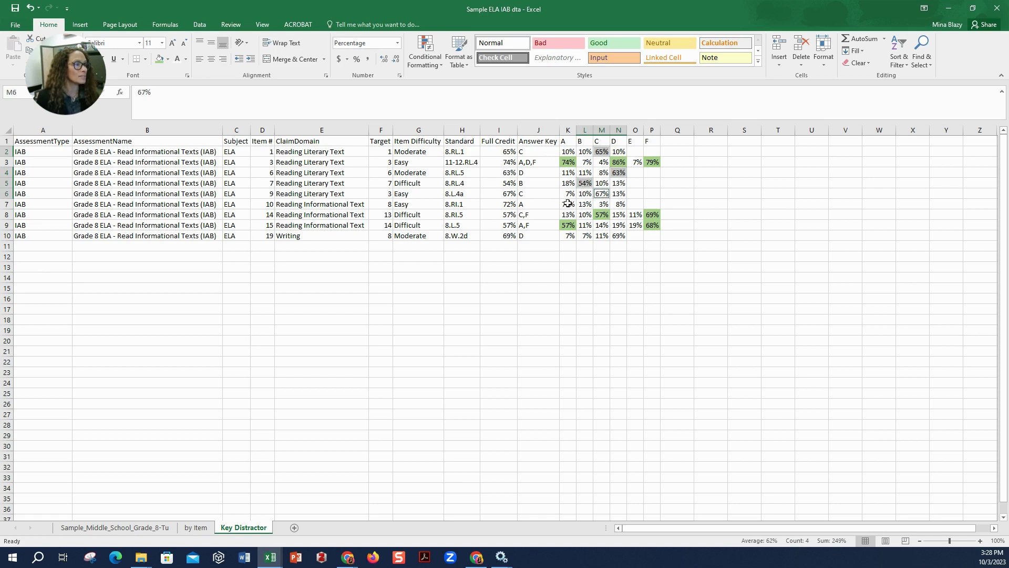
{"action": "left_click", "coordinate": [568, 204], "text": "ctrl"}
{"action": "left_click", "coordinate": [618, 236], "text": "ctrl"}
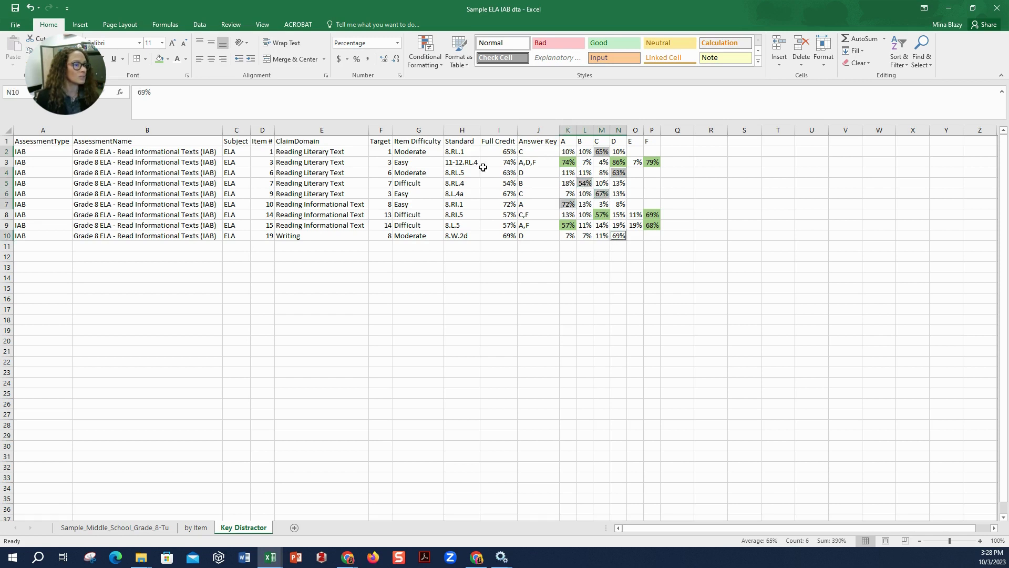
{"action": "left_click", "coordinate": [157, 62]}
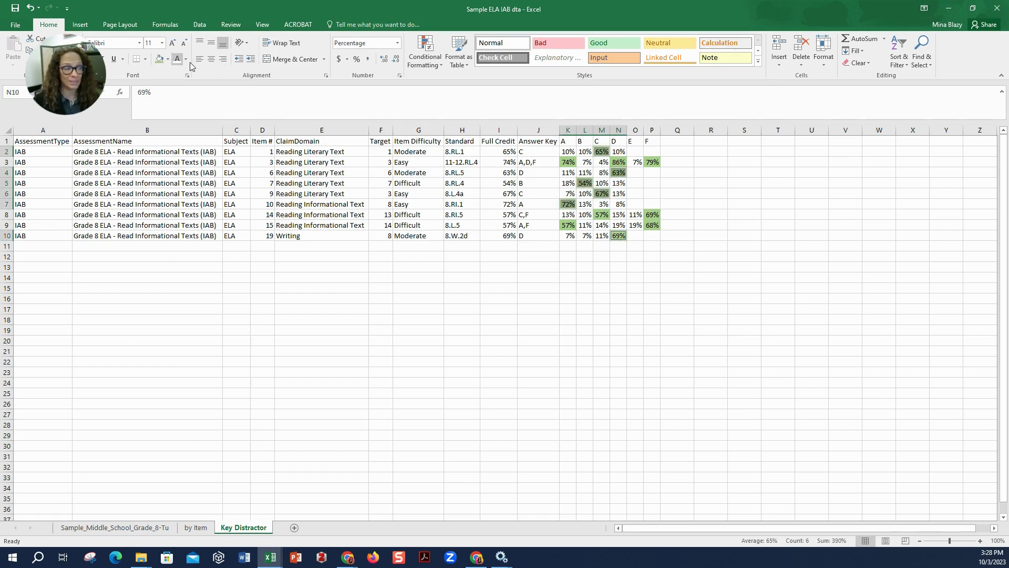
{"action": "left_click", "coordinate": [585, 327]}
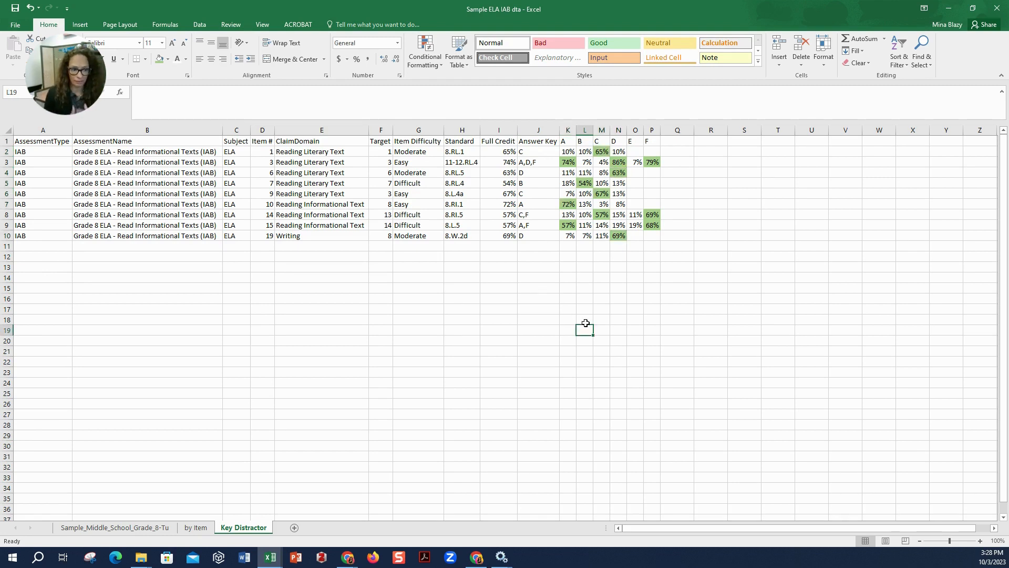
Remove the column filters from the student results sheet Sample_Middle_School_Grade_8-Tu
{"action": "left_click", "coordinate": [146, 529]}
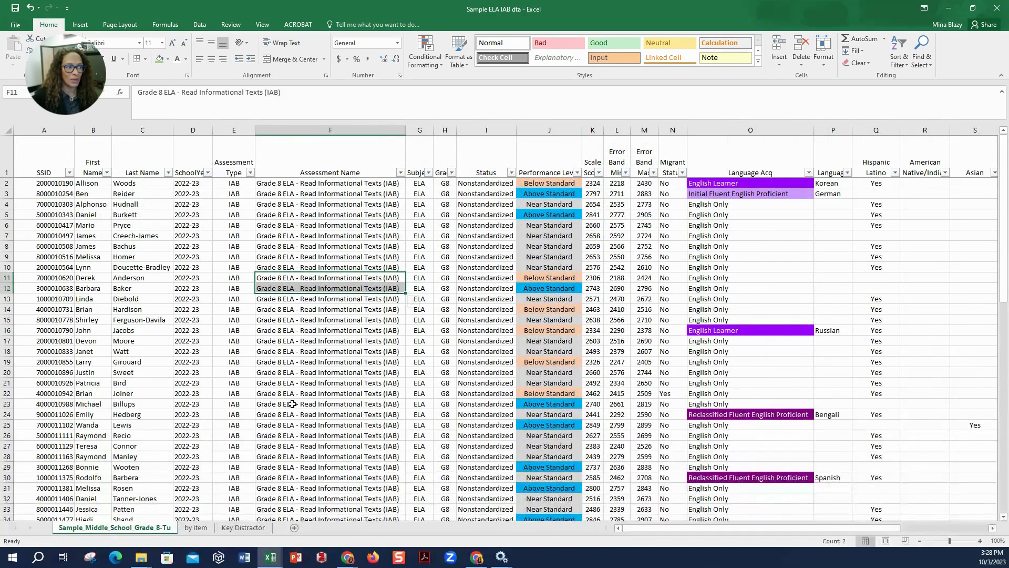
{"action": "left_click", "coordinate": [902, 66]}
{"action": "left_click", "coordinate": [917, 115]}
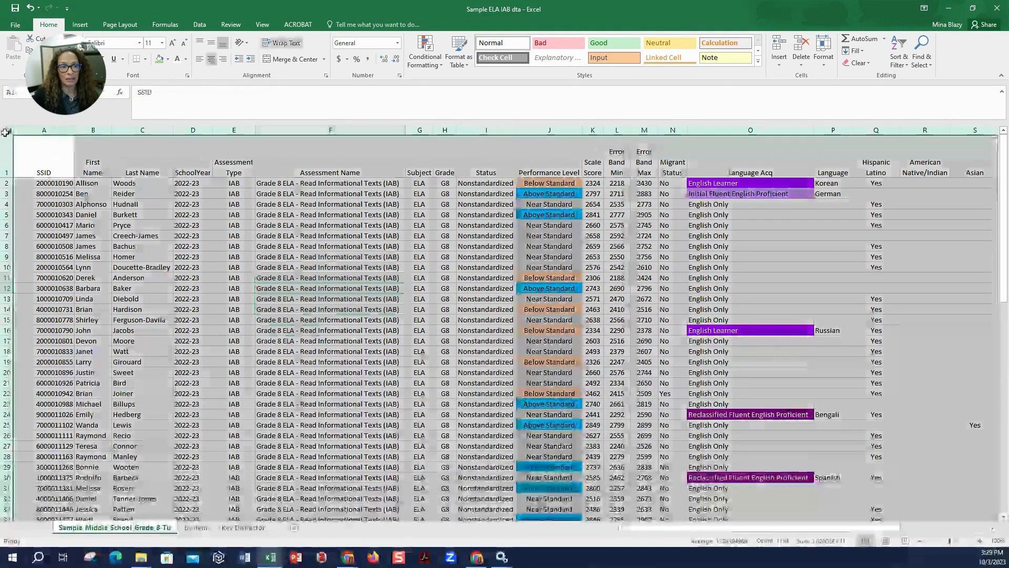
Sort all the student data by Performance Level values, A to Z, and select the Below Standard group
{"action": "left_click", "coordinate": [8, 130]}
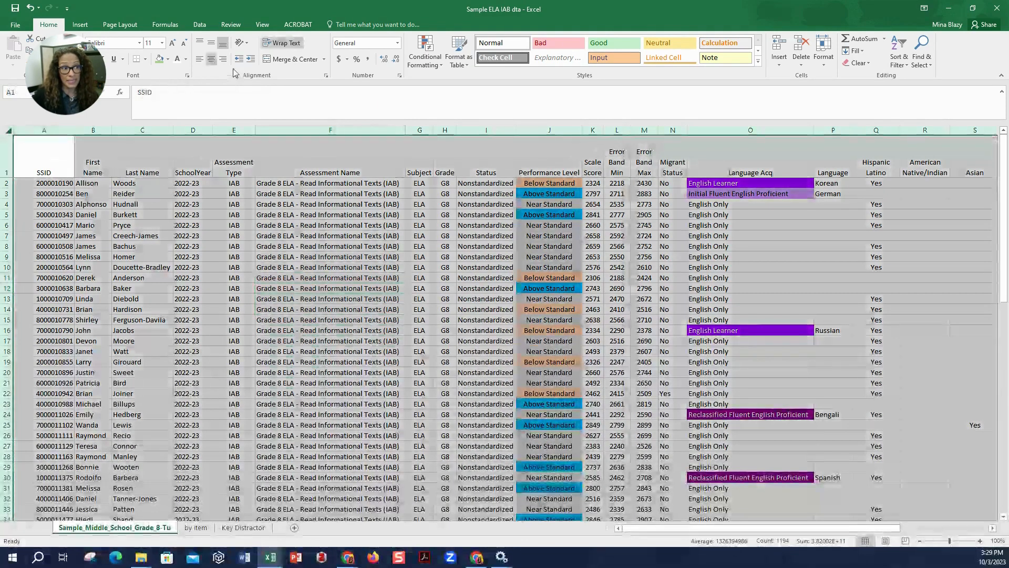
{"action": "left_click", "coordinate": [199, 25]}
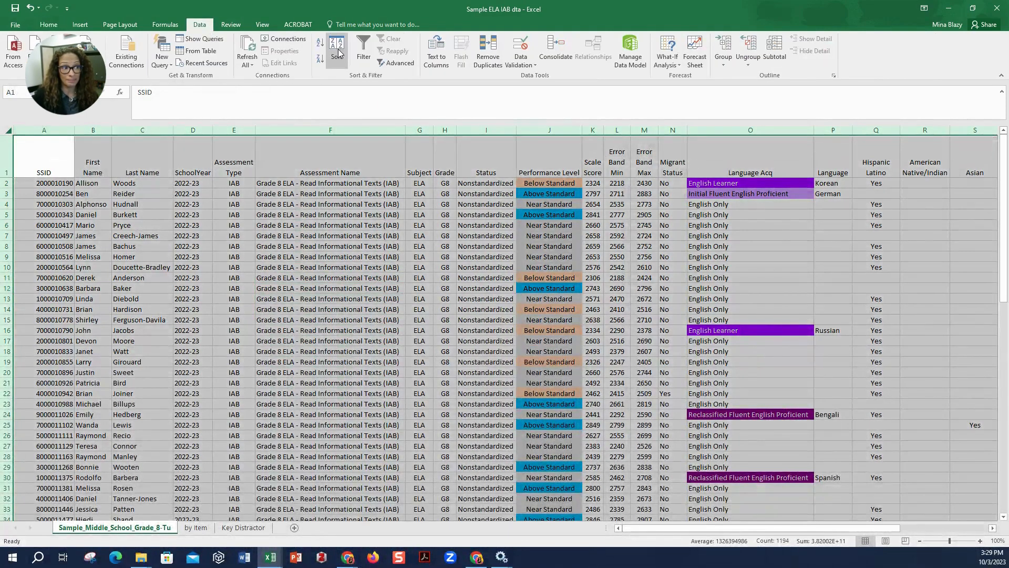
{"action": "left_click", "coordinate": [337, 49]}
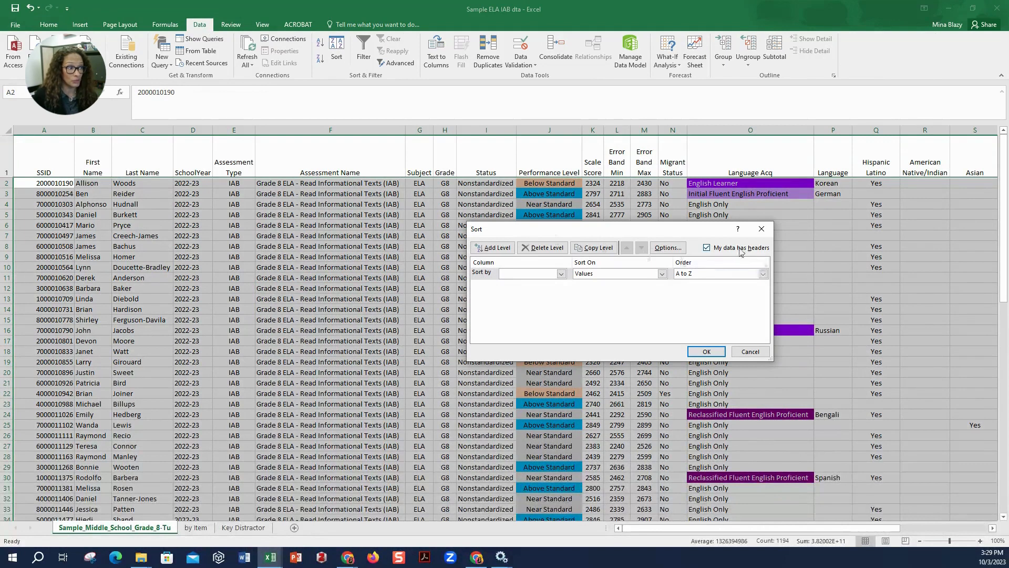
{"action": "left_click", "coordinate": [562, 274]}
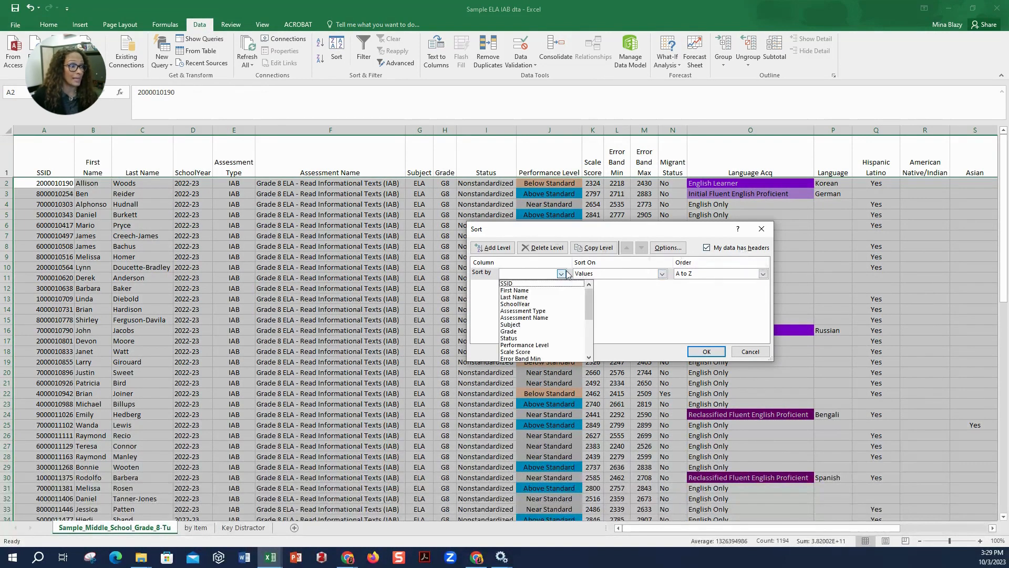
{"action": "left_click", "coordinate": [526, 345]}
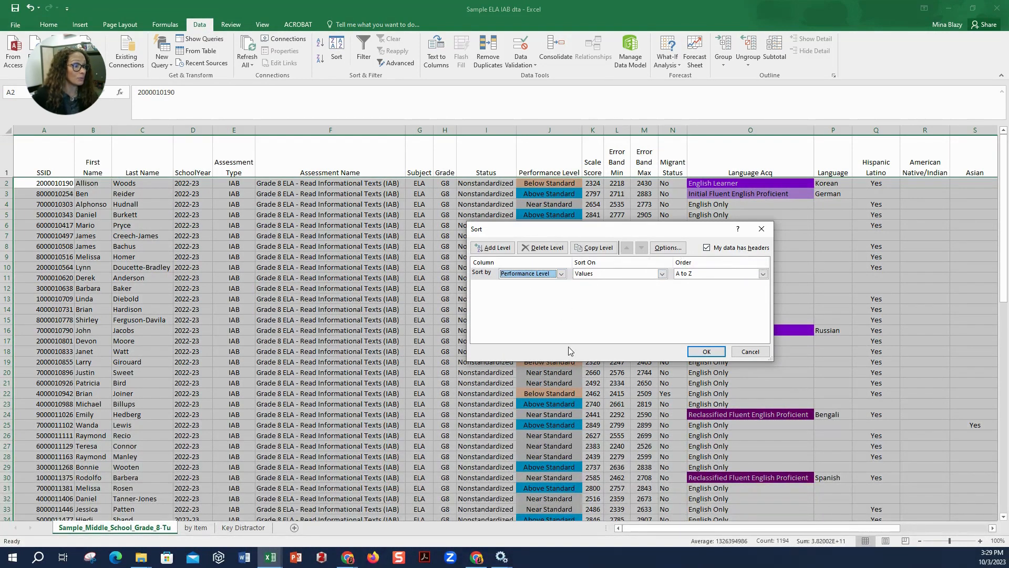
{"action": "left_click", "coordinate": [706, 351]}
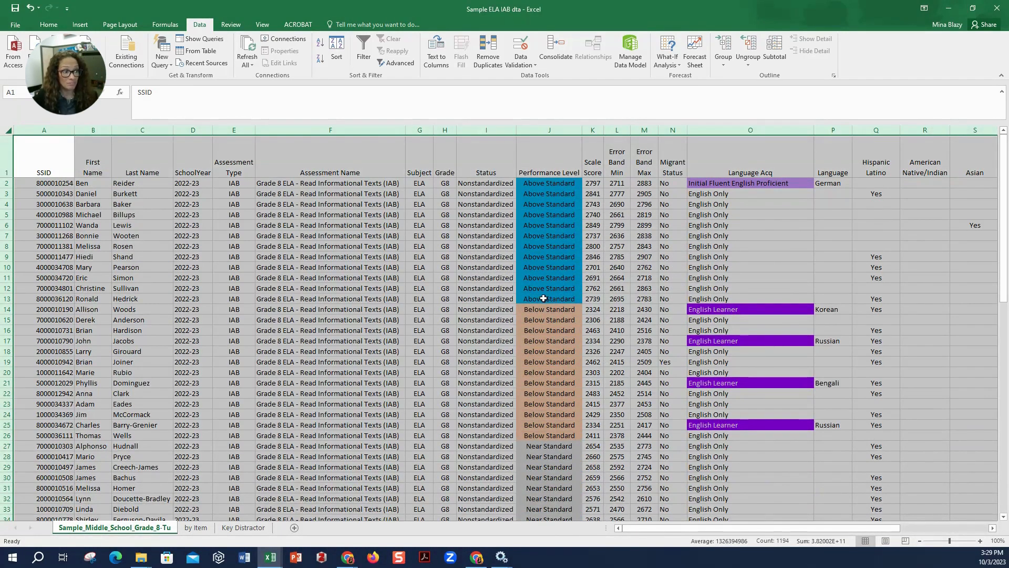
{"action": "scroll", "coordinate": [496, 368], "scroll_direction": "down", "scroll_amount": 2}
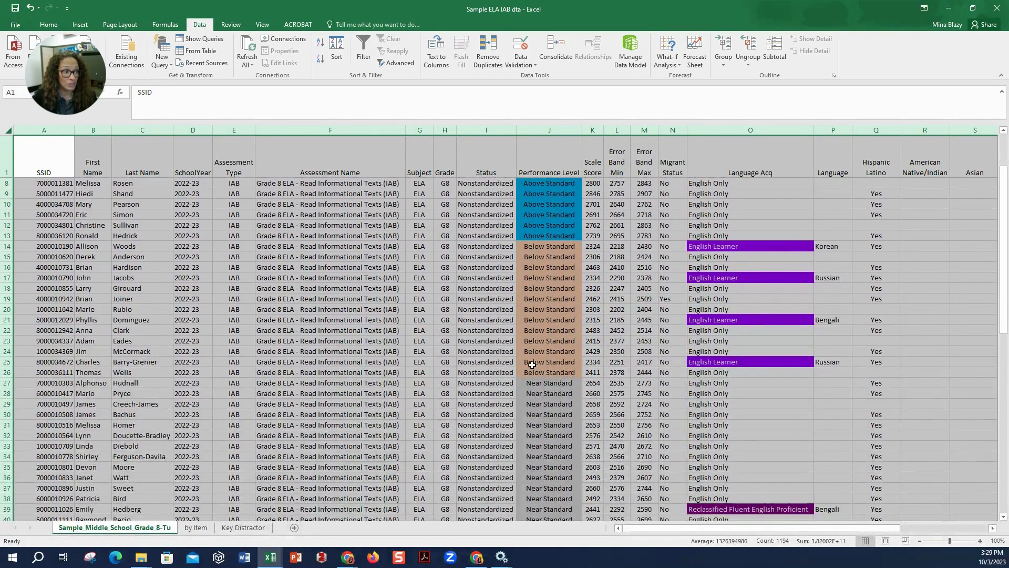
{"action": "left_click_drag", "start_coordinate": [533, 246], "coordinate": [534, 370]}
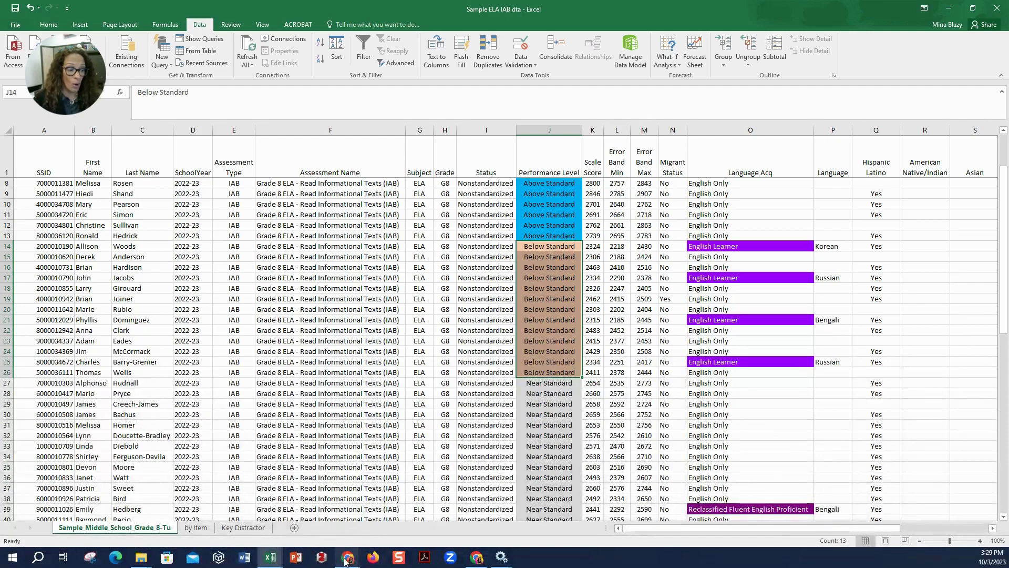
Switch to the CERS Sandbox in Chrome and show the Instructional Resources for Grade 8 ELA - Read Informational Texts (IAB)
{"action": "mouse_move", "coordinate": [347, 561]}
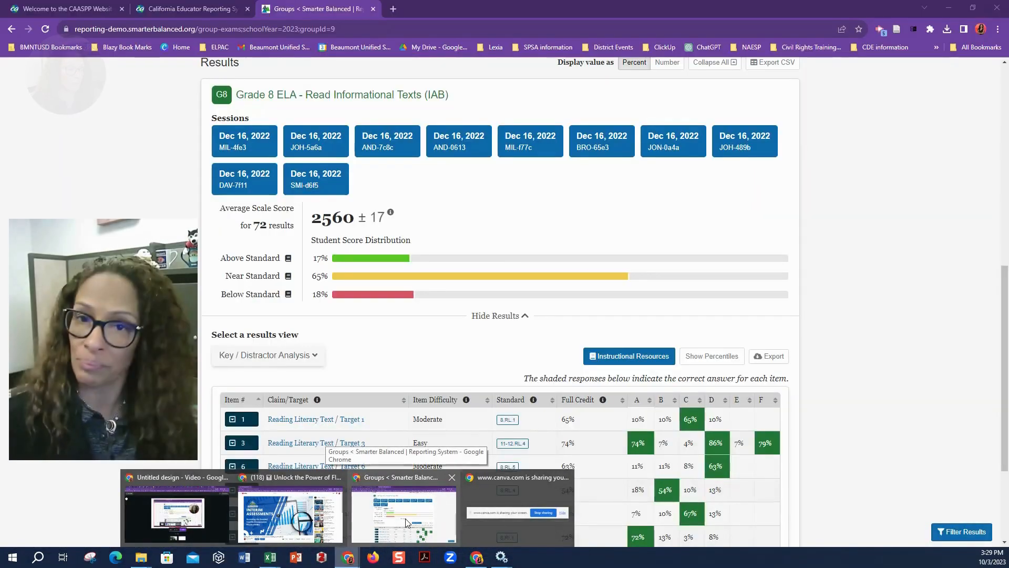
{"action": "left_click", "coordinate": [407, 522]}
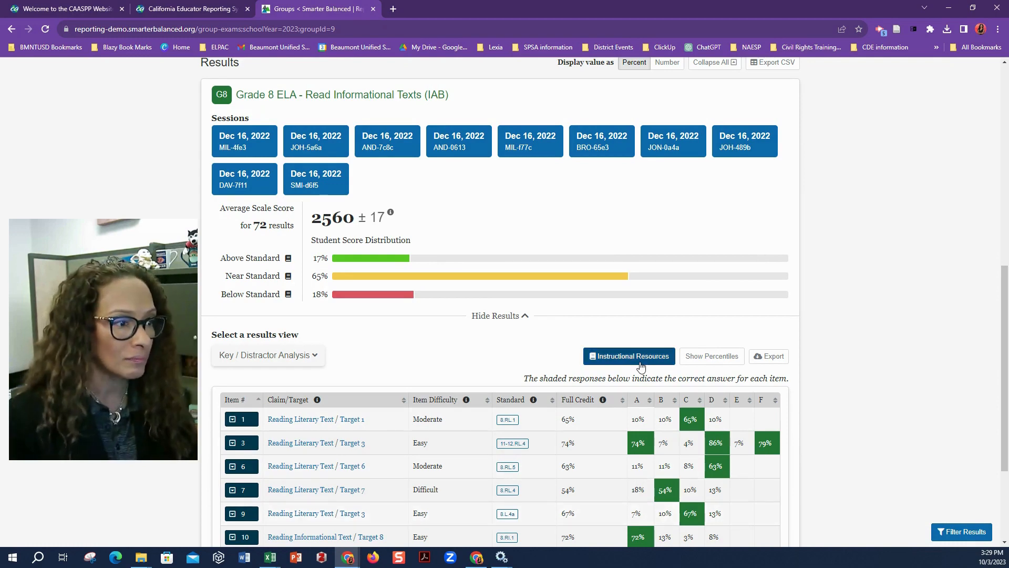
{"action": "left_click", "coordinate": [626, 359]}
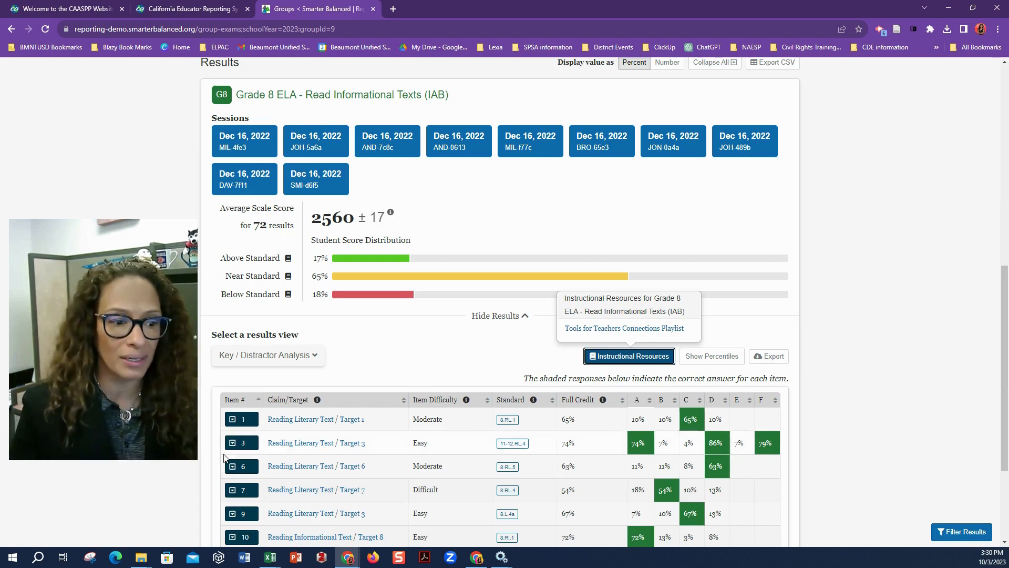
Switch back to the Excel workbook and sort all student data by Performance Level, then by Language Acq, both A to Z
{"action": "mouse_move", "coordinate": [270, 557]}
{"action": "left_click", "coordinate": [185, 524]}
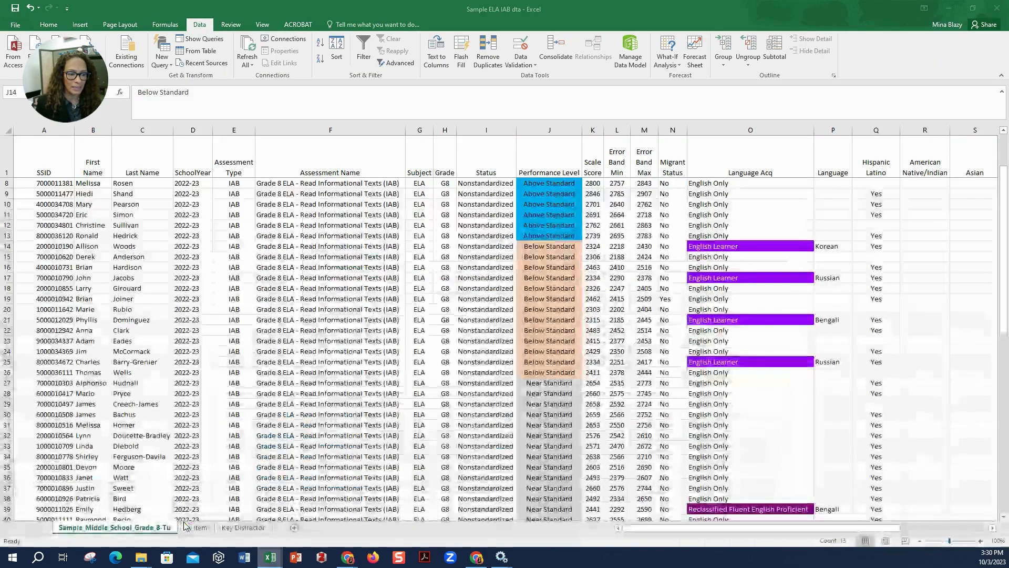
{"action": "scroll", "coordinate": [310, 441], "scroll_direction": "up", "scroll_amount": 2}
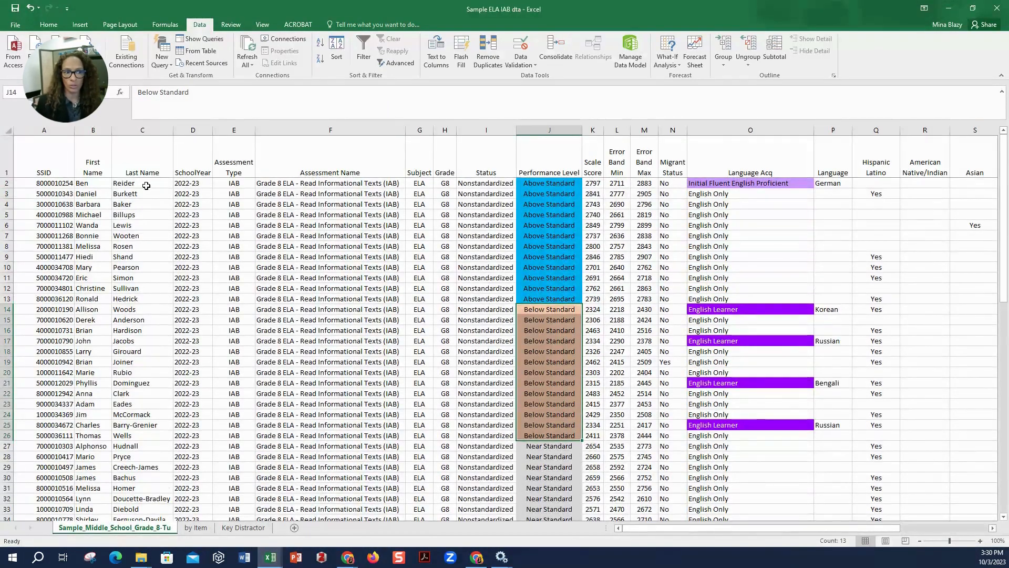
{"action": "left_click", "coordinate": [8, 130]}
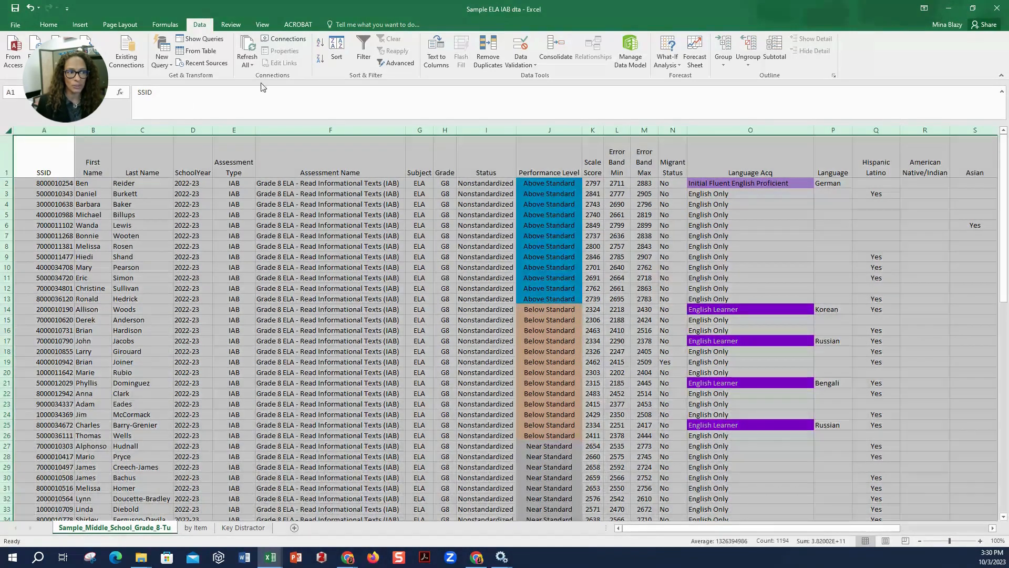
{"action": "left_click", "coordinate": [335, 57]}
{"action": "left_click", "coordinate": [492, 248]}
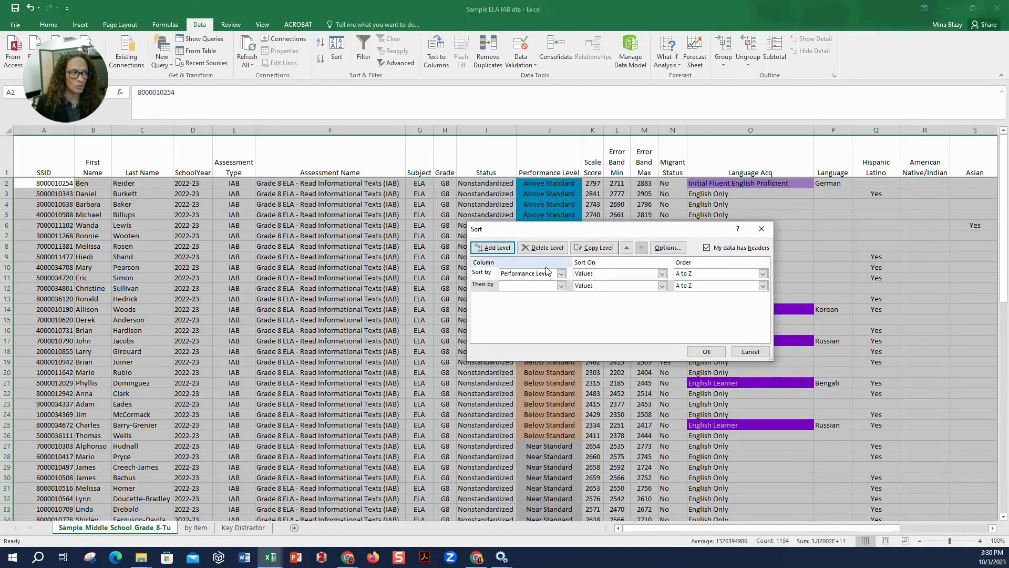
{"action": "left_click", "coordinate": [561, 285]}
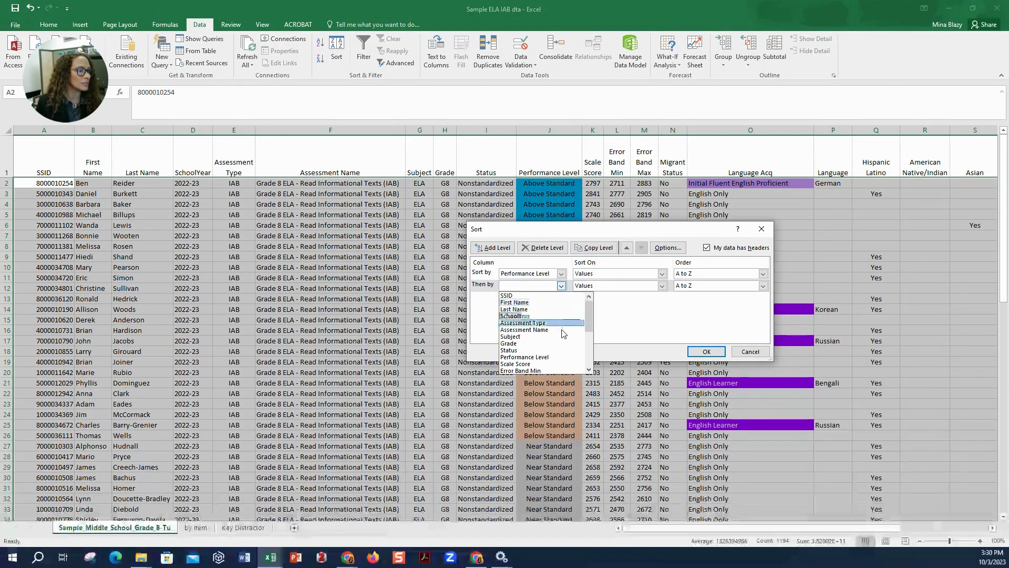
{"action": "left_click_drag", "start_coordinate": [587, 326], "coordinate": [587, 341]}
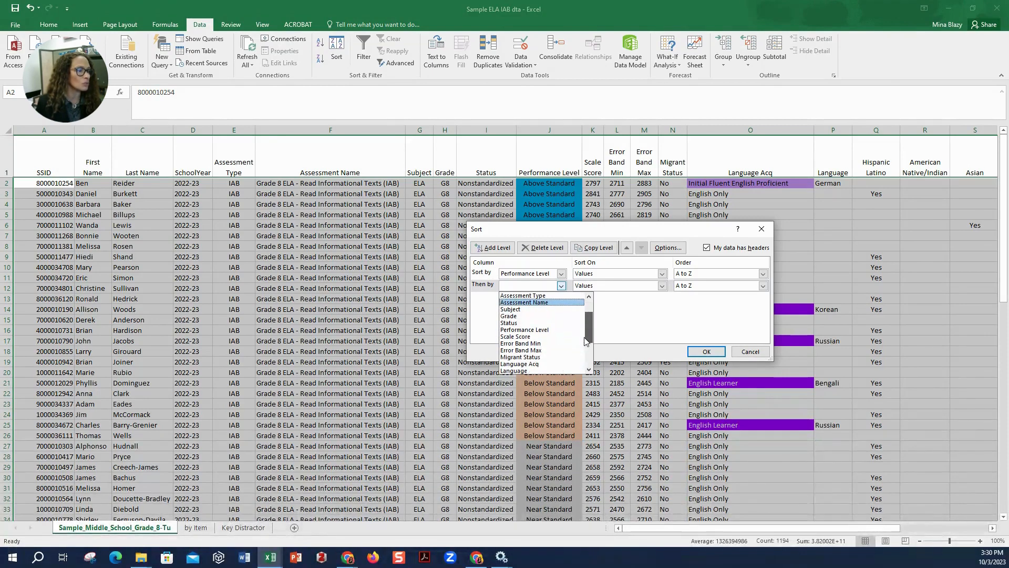
{"action": "left_click", "coordinate": [552, 364]}
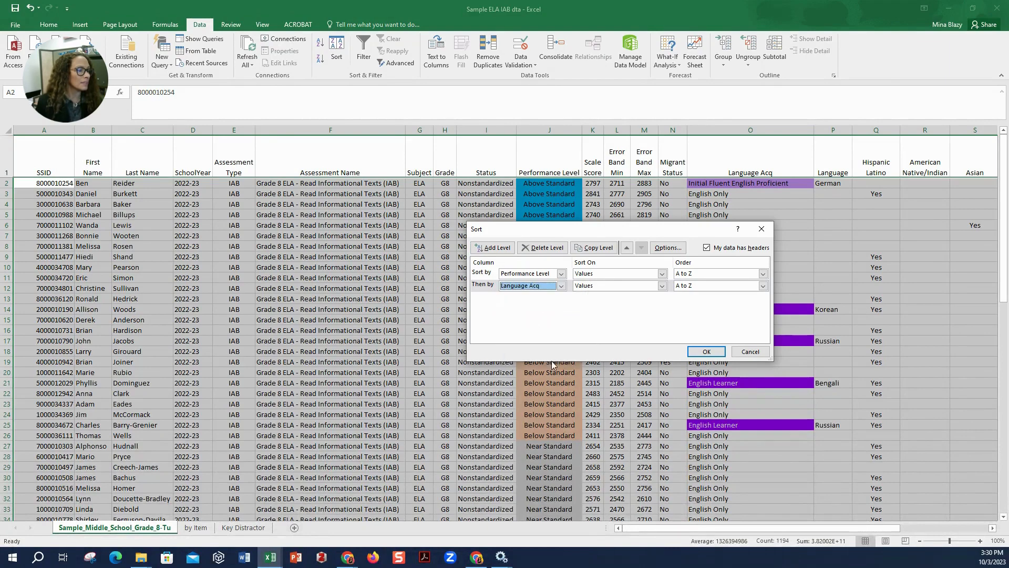
{"action": "left_click", "coordinate": [704, 351]}
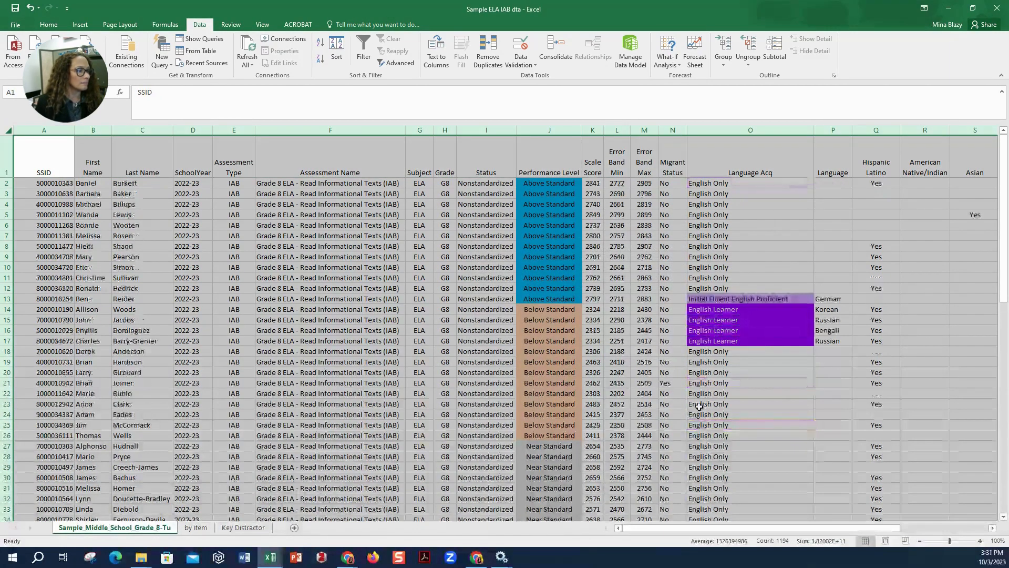
{"action": "left_click", "coordinate": [628, 414]}
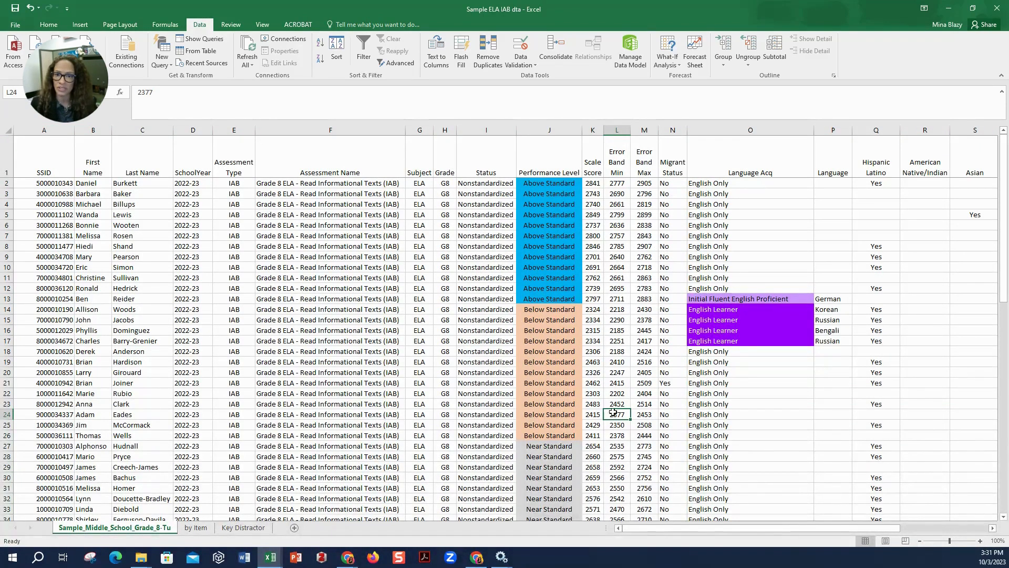
Copy the grey-shaded Near Standard cell J66 down over the unshaded Near Standard cell J67
{"action": "scroll", "coordinate": [664, 446], "scroll_direction": "down", "scroll_amount": 17}
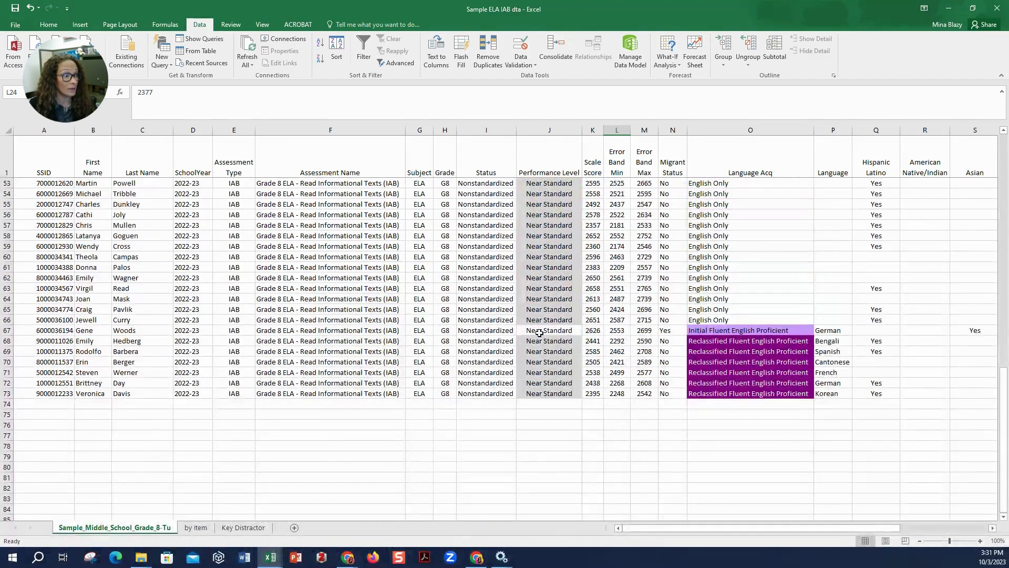
{"action": "left_click", "coordinate": [539, 322]}
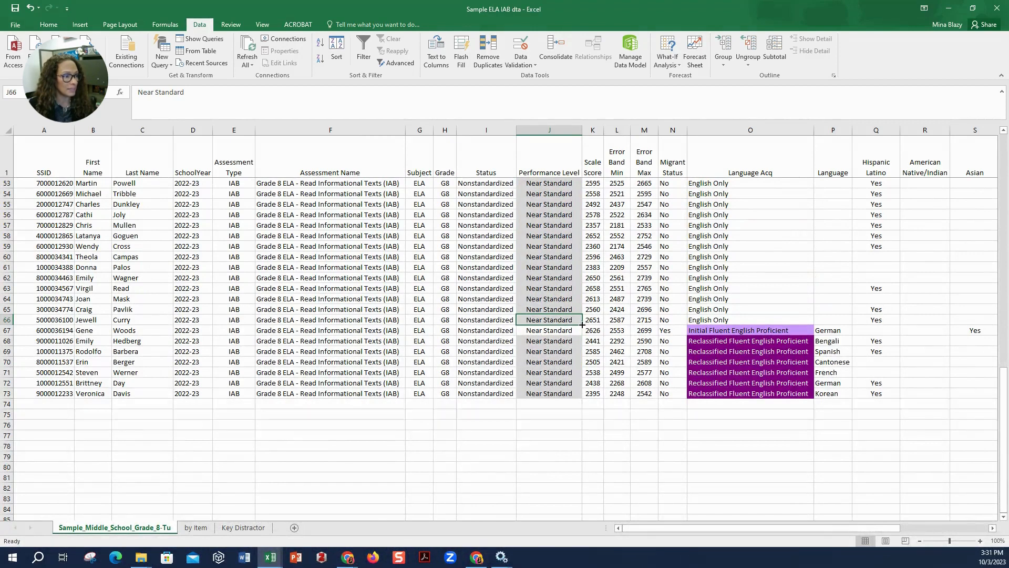
{"action": "left_click_drag", "start_coordinate": [583, 324], "coordinate": [564, 395]}
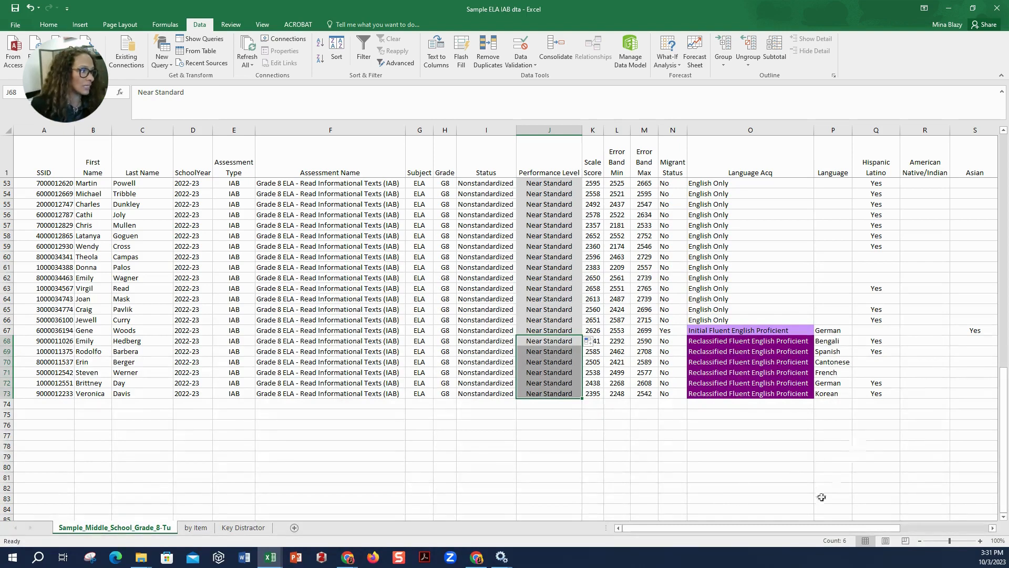
{"action": "left_click_drag", "start_coordinate": [783, 529], "coordinate": [895, 516]}
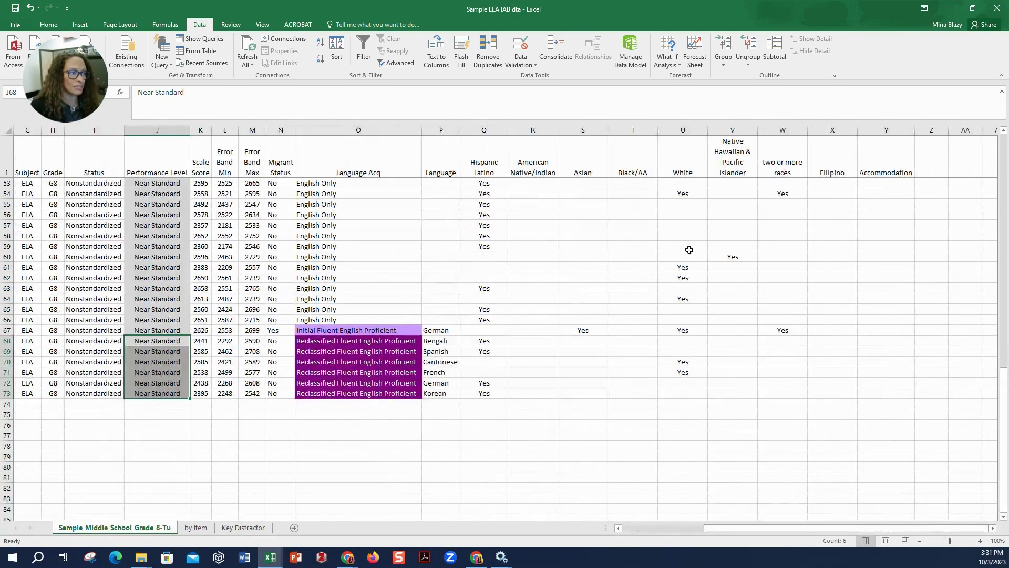
{"action": "left_click_drag", "start_coordinate": [756, 529], "coordinate": [633, 525]}
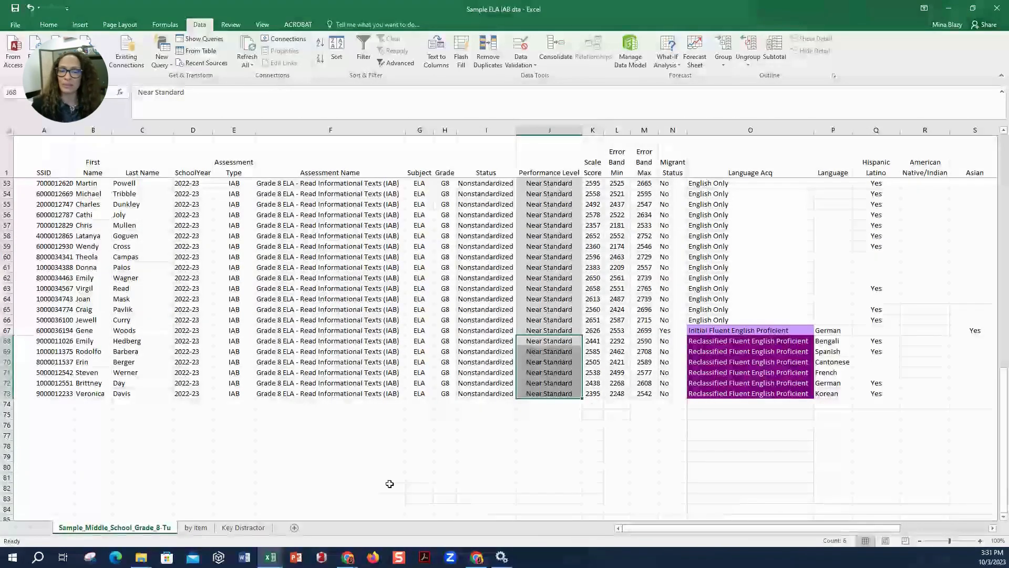
{"action": "scroll", "coordinate": [413, 471], "scroll_direction": "up", "scroll_amount": 17}
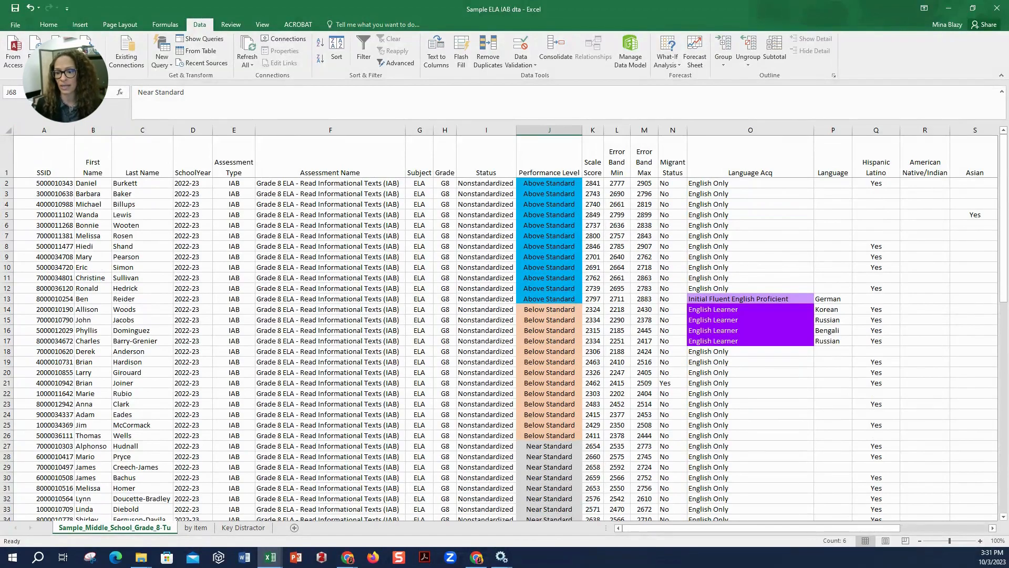
{"action": "key", "text": "alt+Tab"}
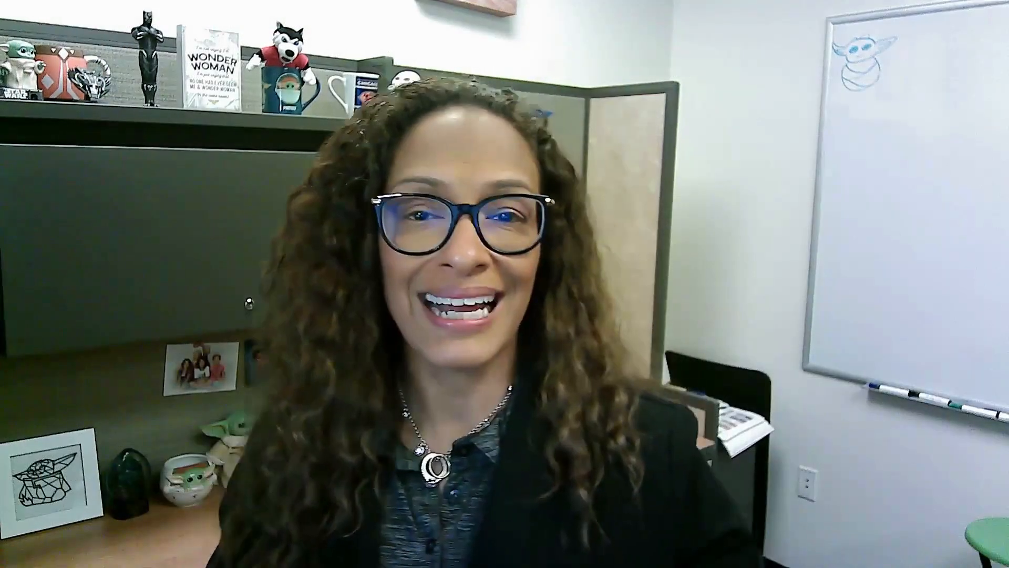